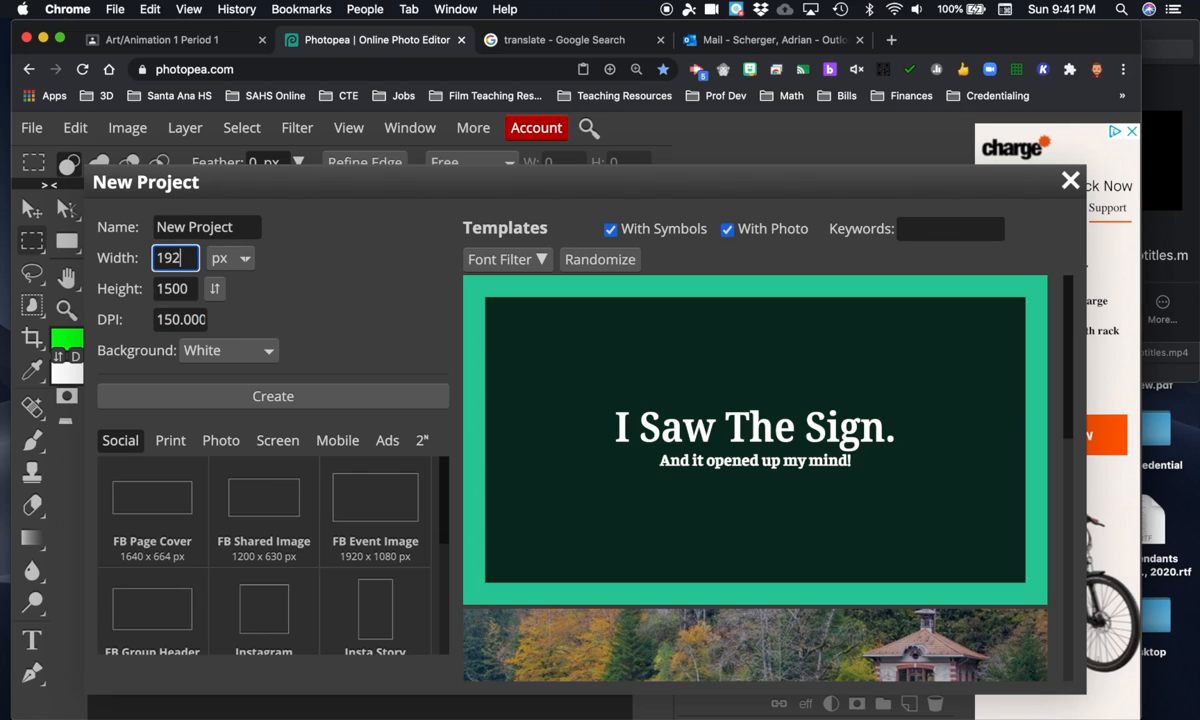
- Create a new project 1920 px wide and 1080 px high with a white background
key(Tab)
key(Tab)
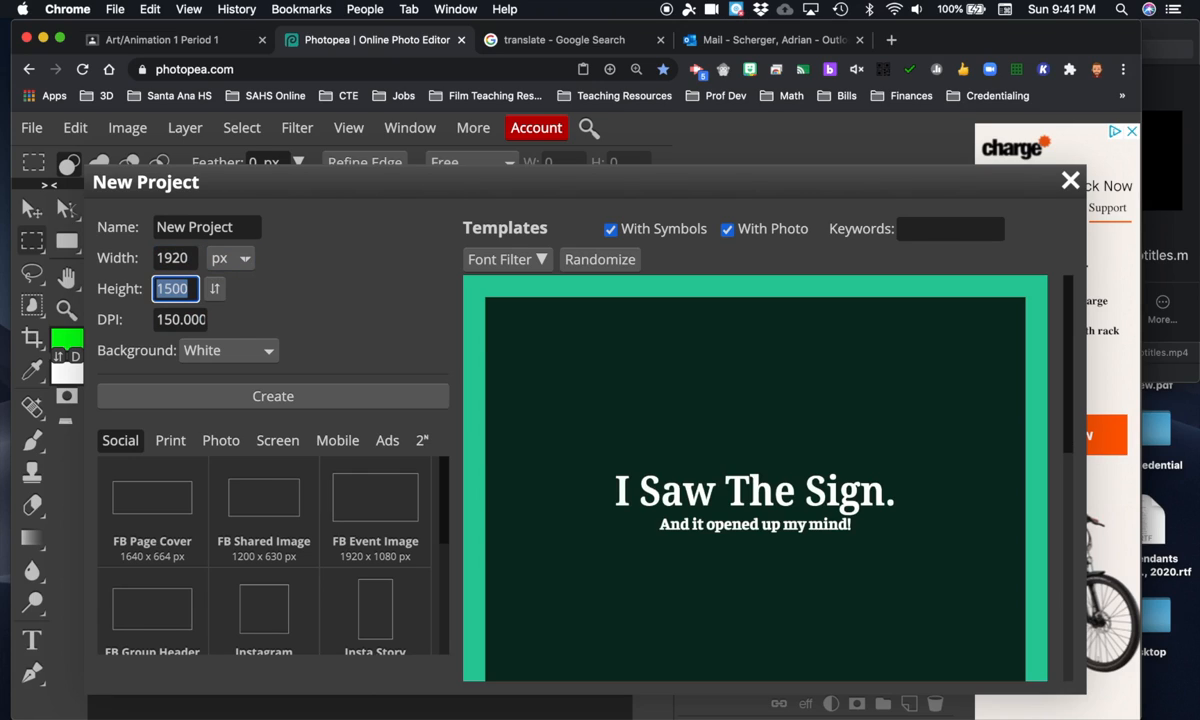
text(1080)
click(274, 397)
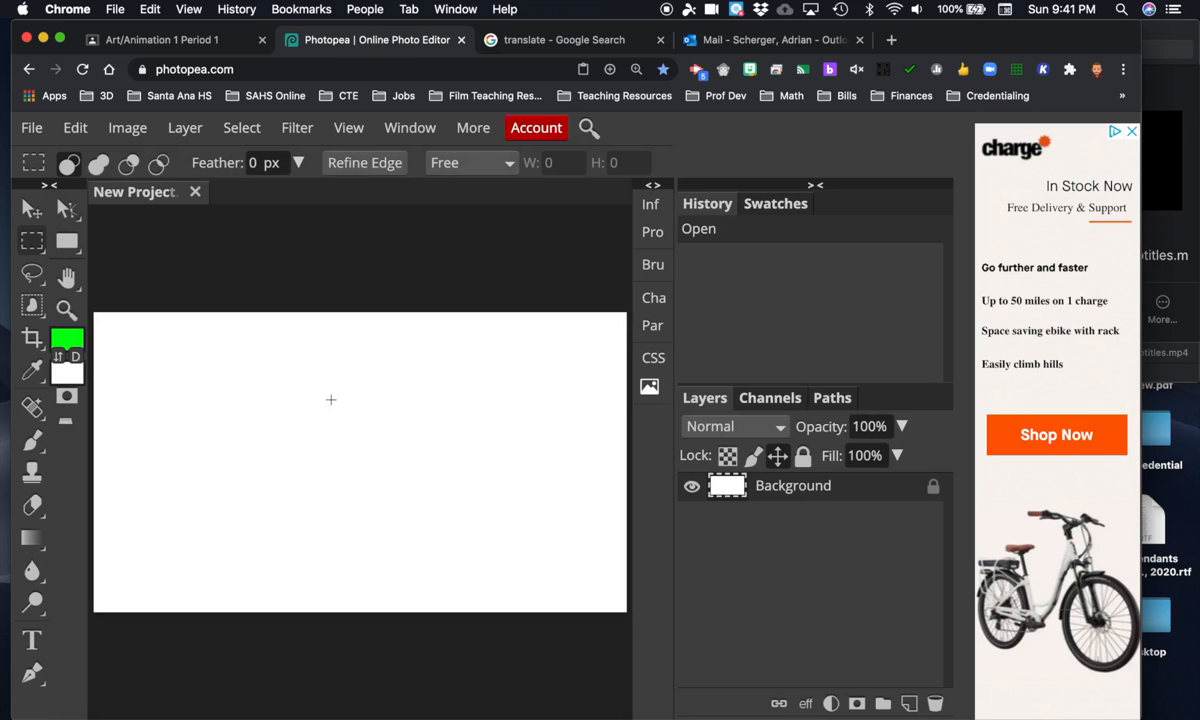
- Rename the project as Shapes 1
double_click(146, 197)
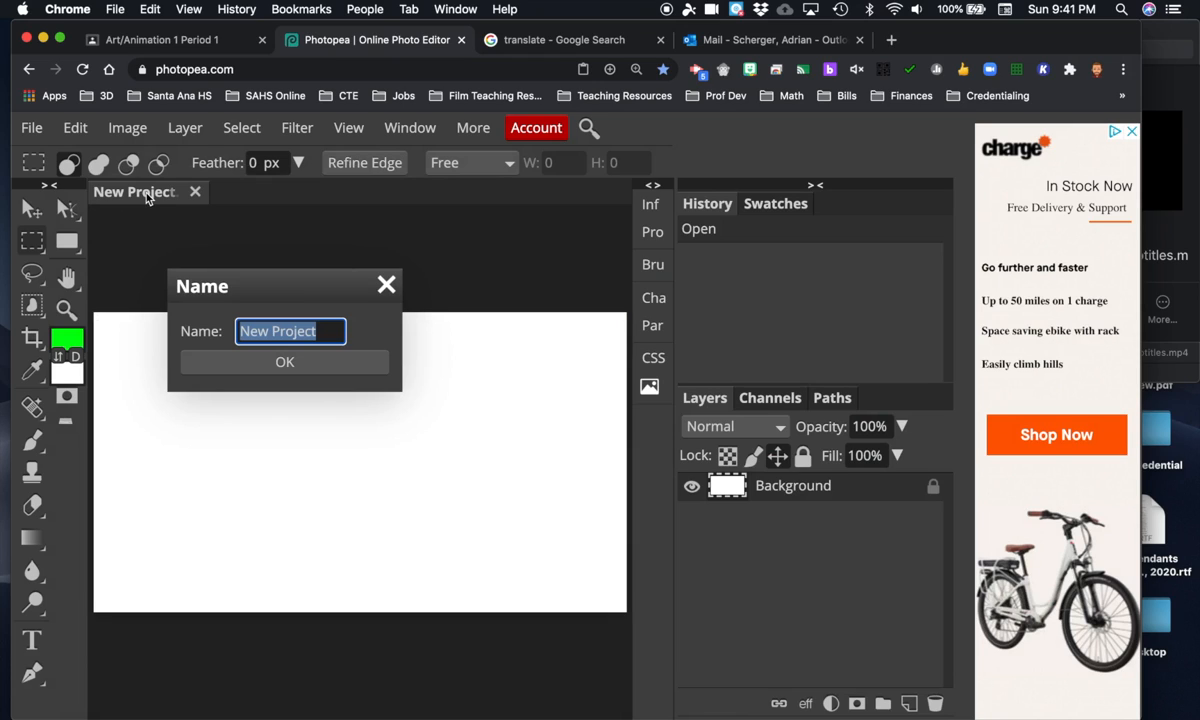
text(Shapes)
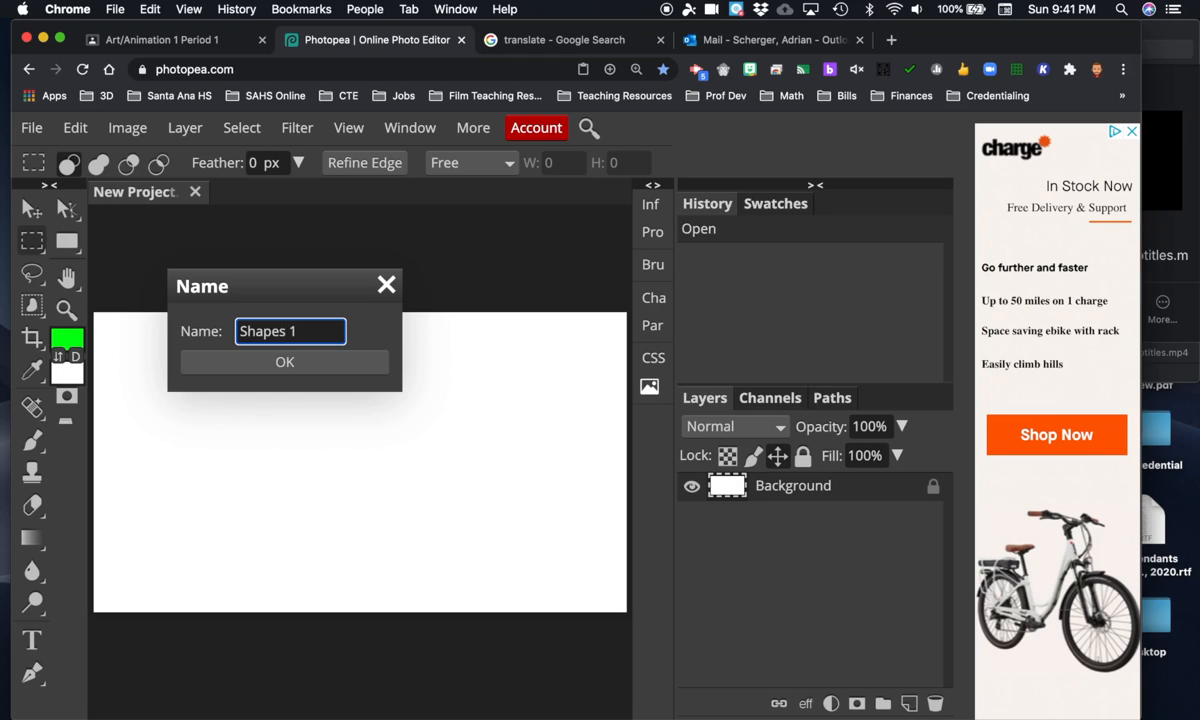
text( 1)
click(285, 362)
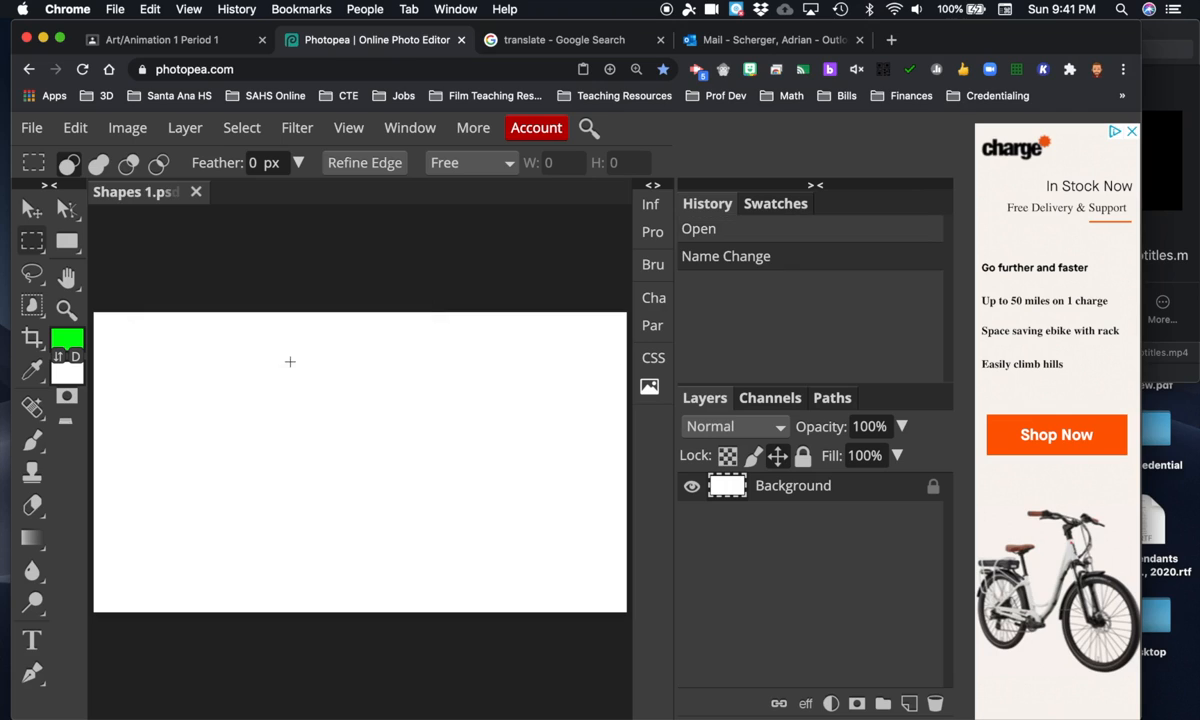
- Make a wide rectangular selection in the canvas's upper-left area and fill it with the green foreground color using the Paint Bucket
key(t)
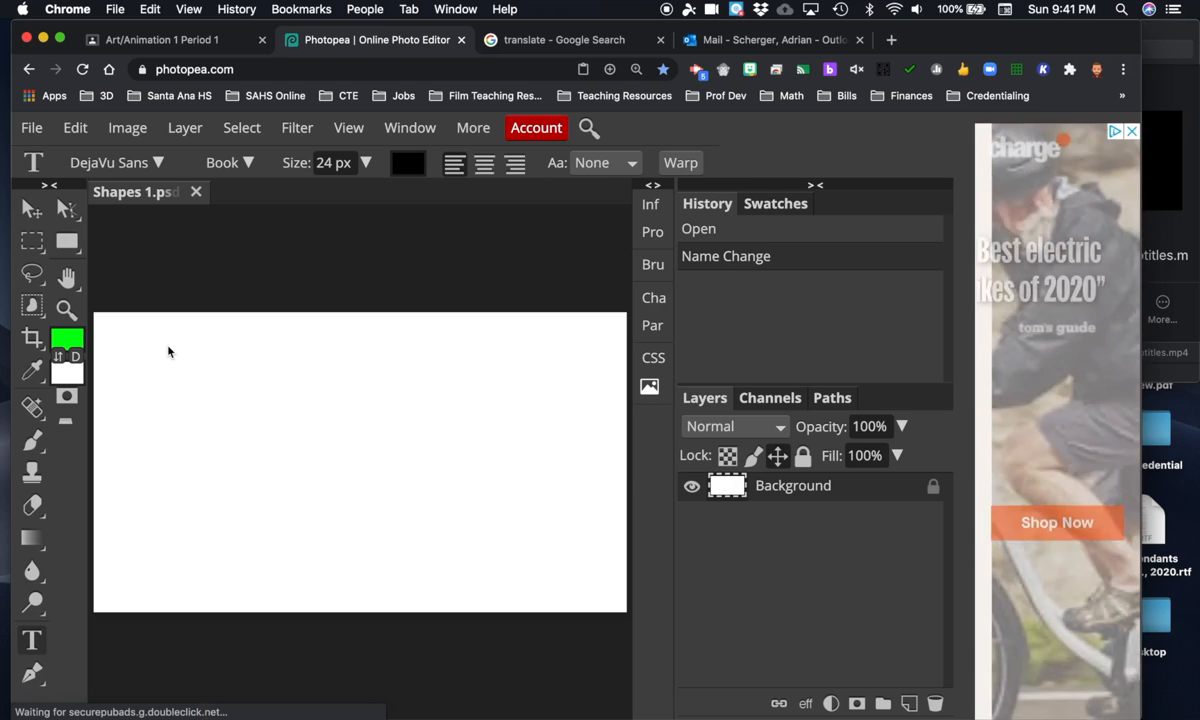
click(32, 244)
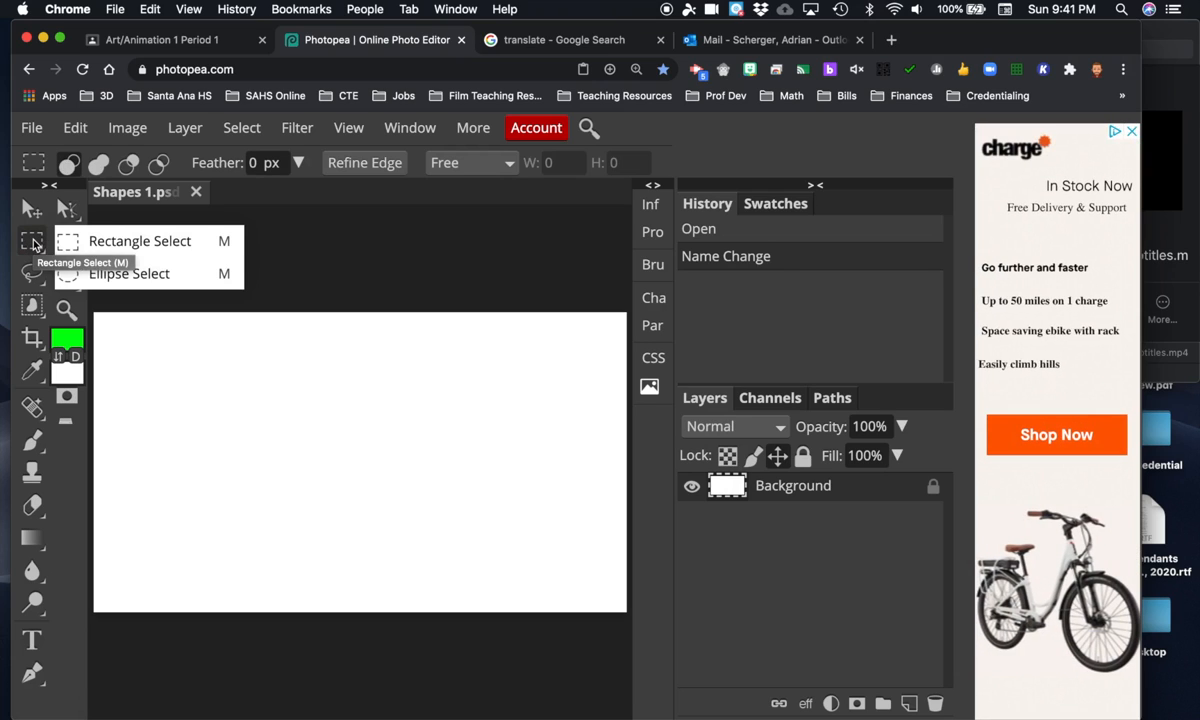
click(94, 241)
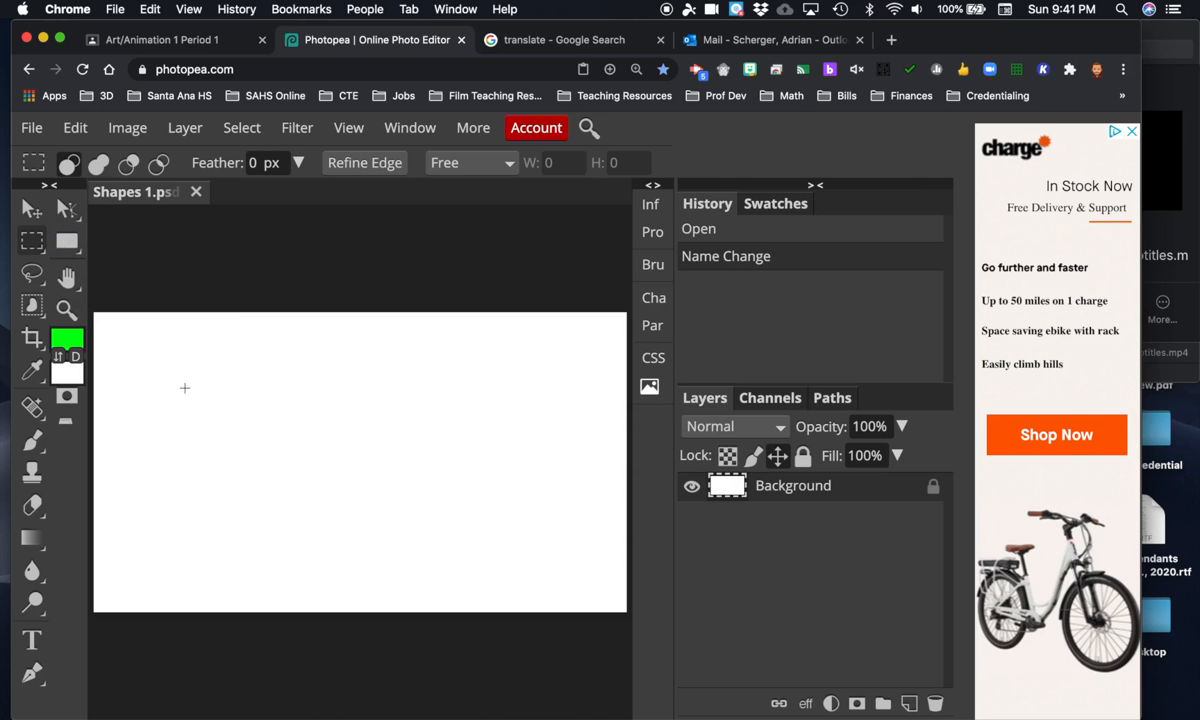
drag(153, 354, 309, 425)
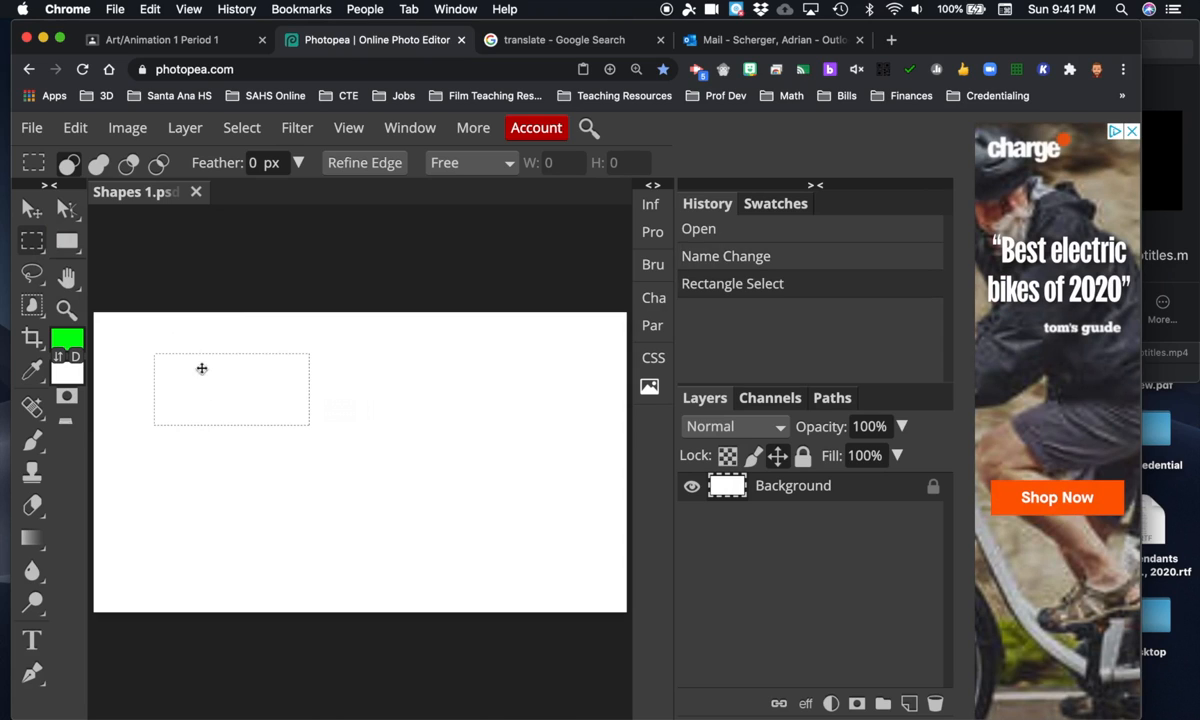
click(31, 546)
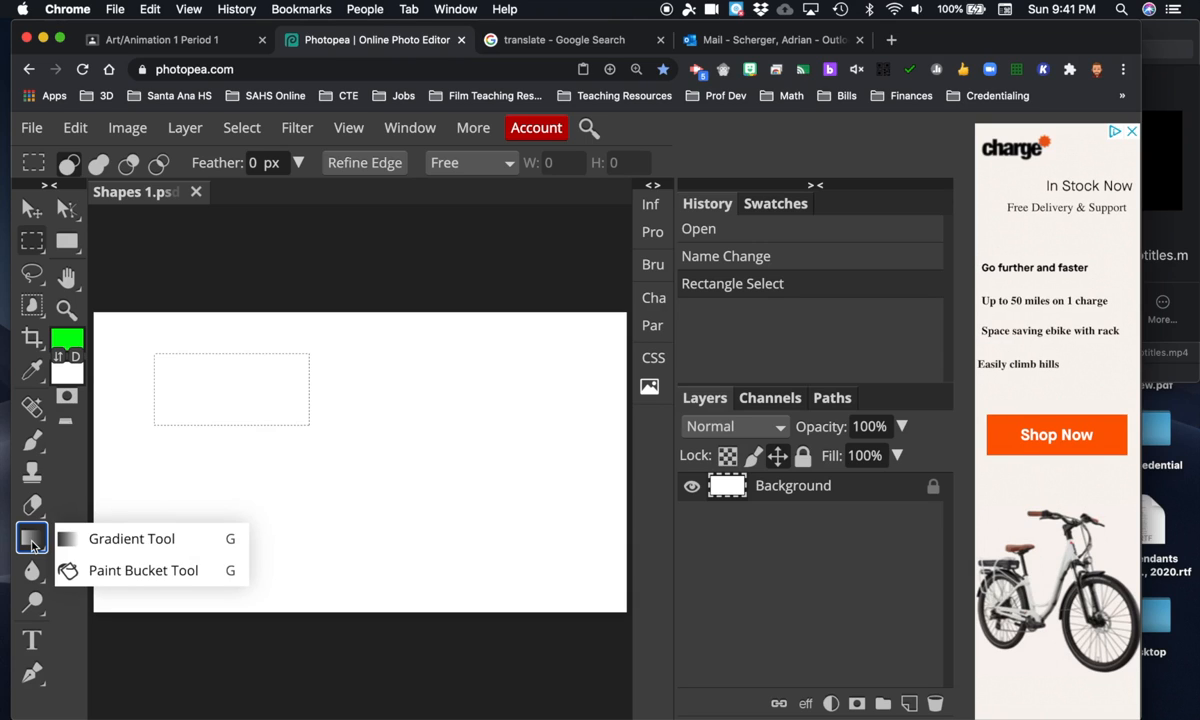
click(90, 571)
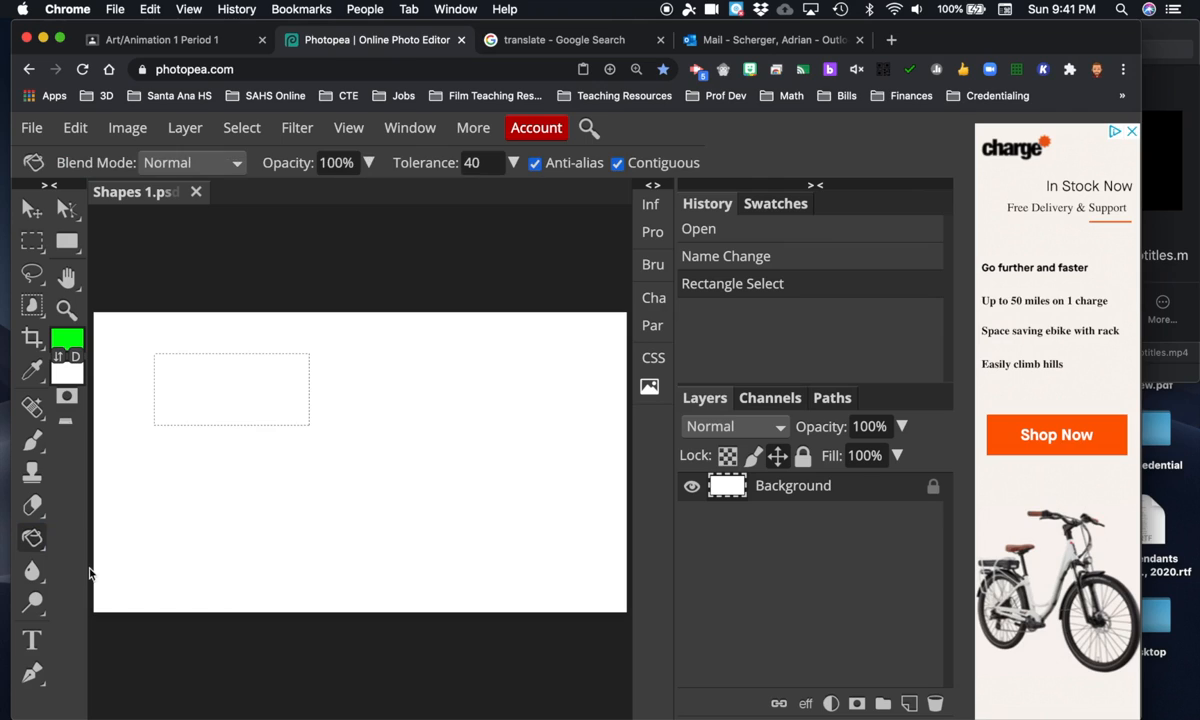
click(193, 376)
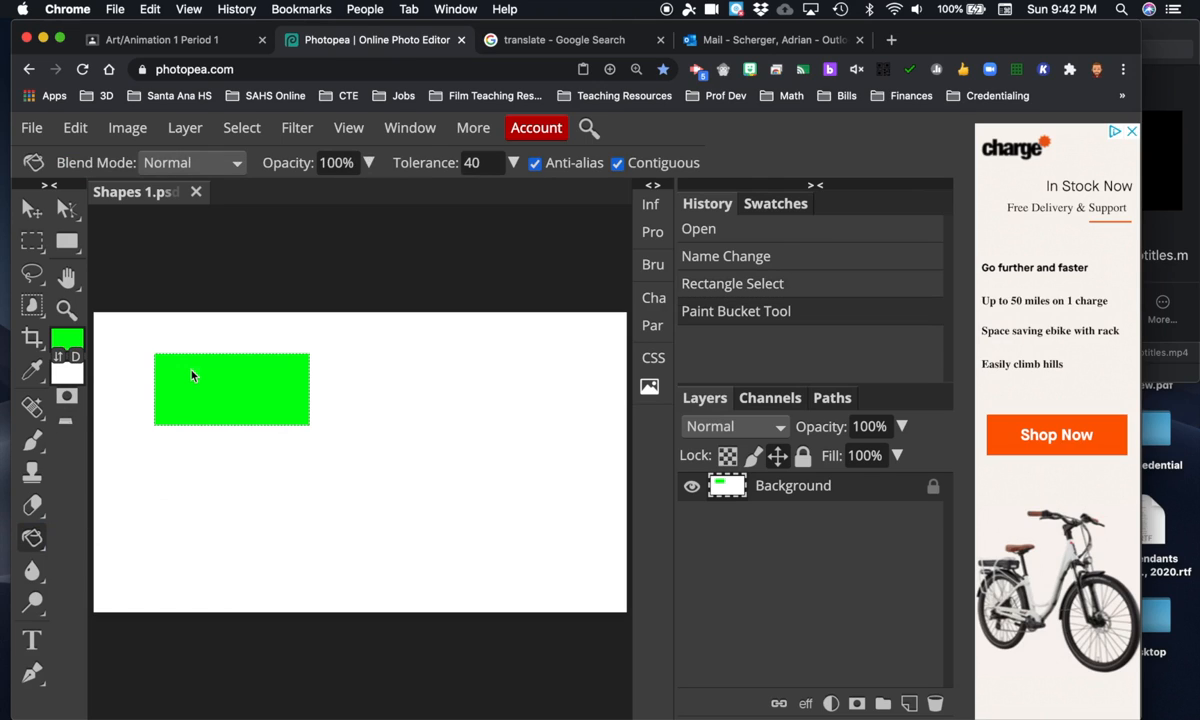
- Make a square selection beside the green rectangle and fill it with yellow e5ff00 using the Paint Bucket
click(34, 247)
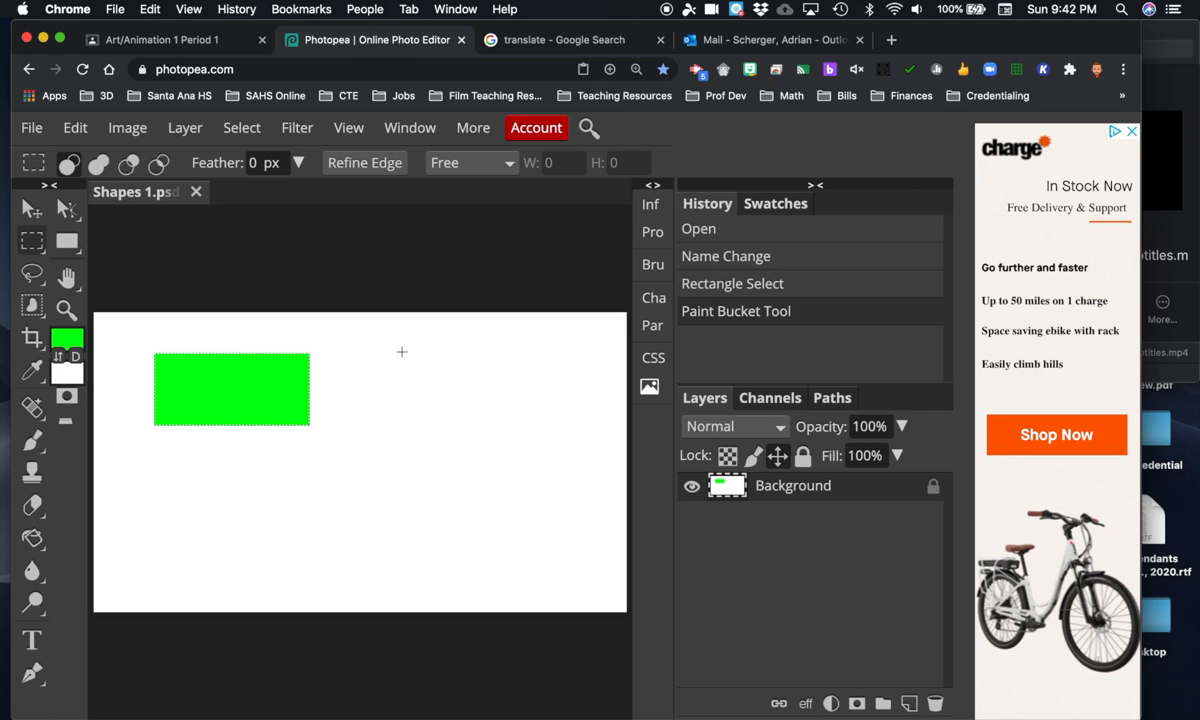
drag(402, 352, 540, 458)
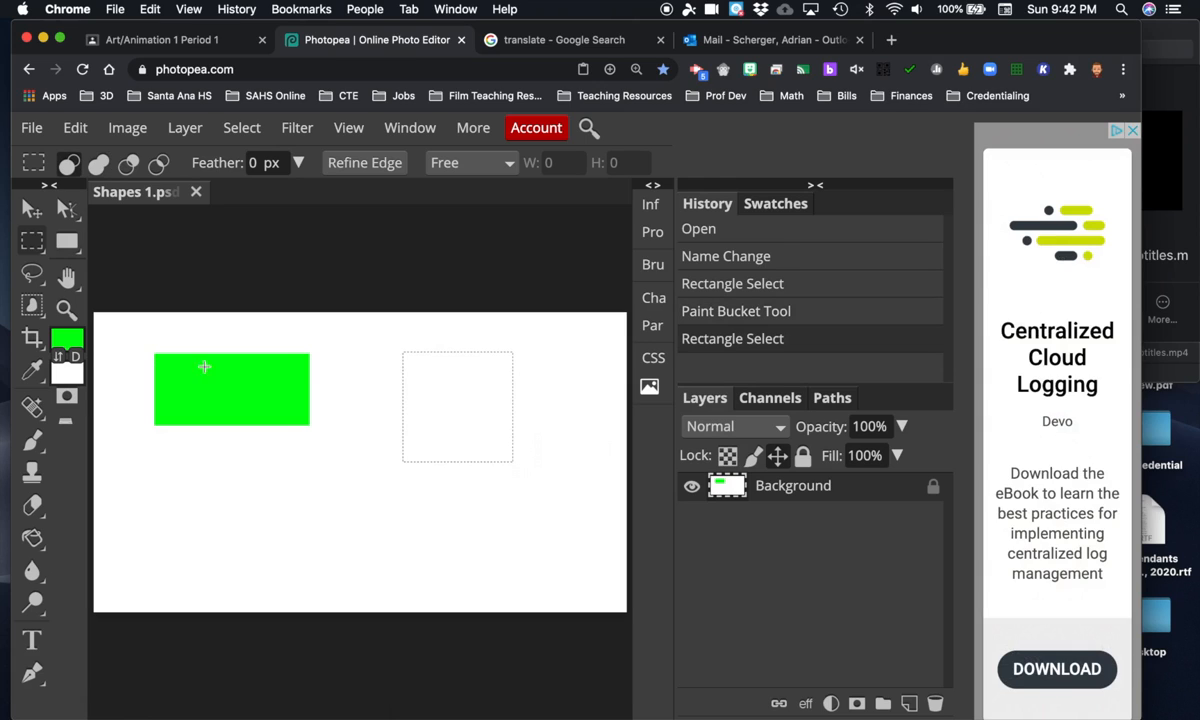
click(67, 342)
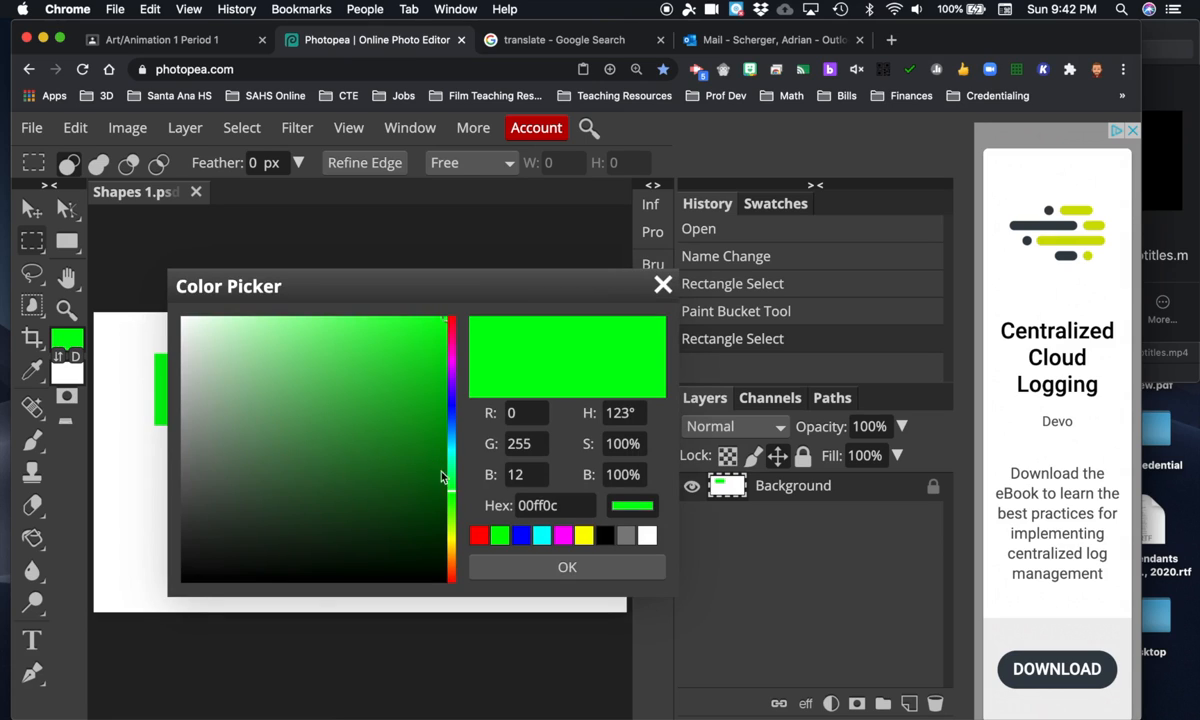
click(451, 536)
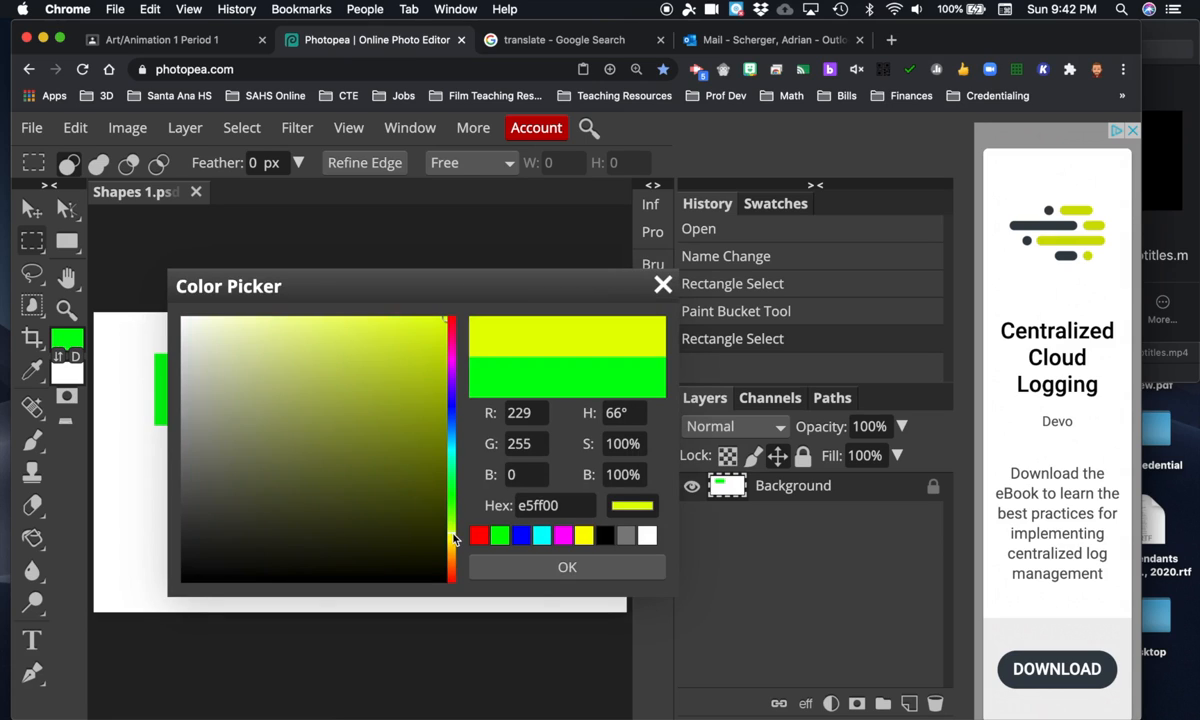
click(540, 570)
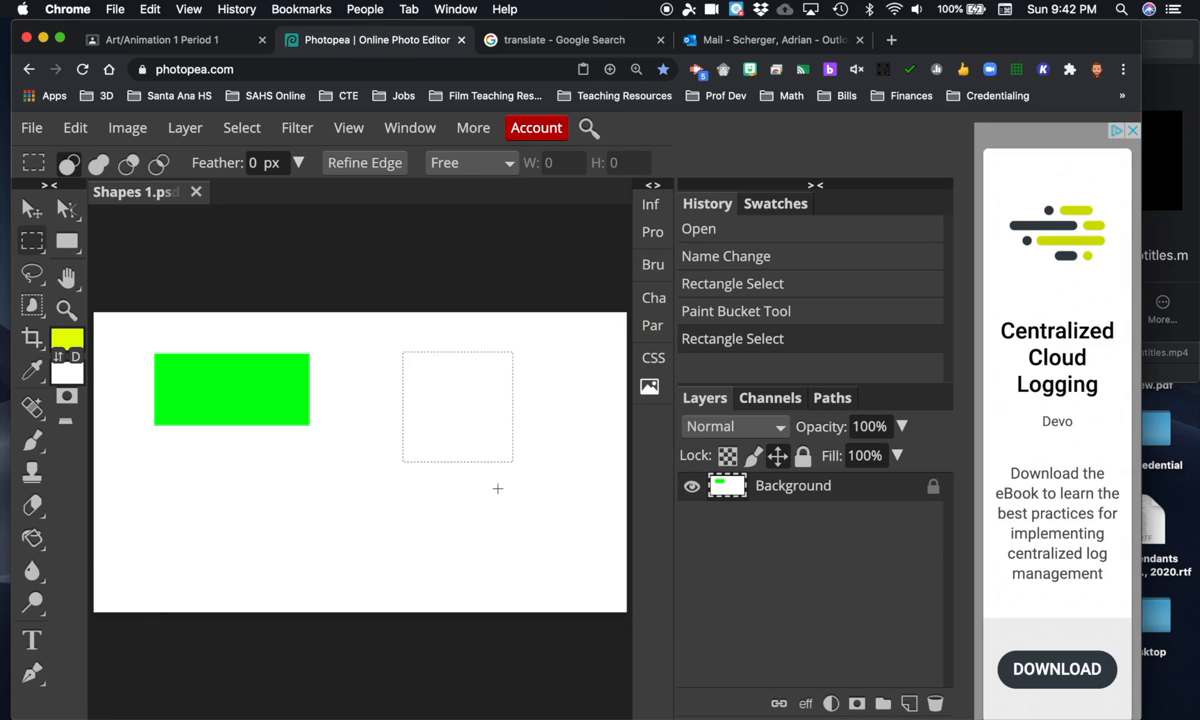
click(33, 540)
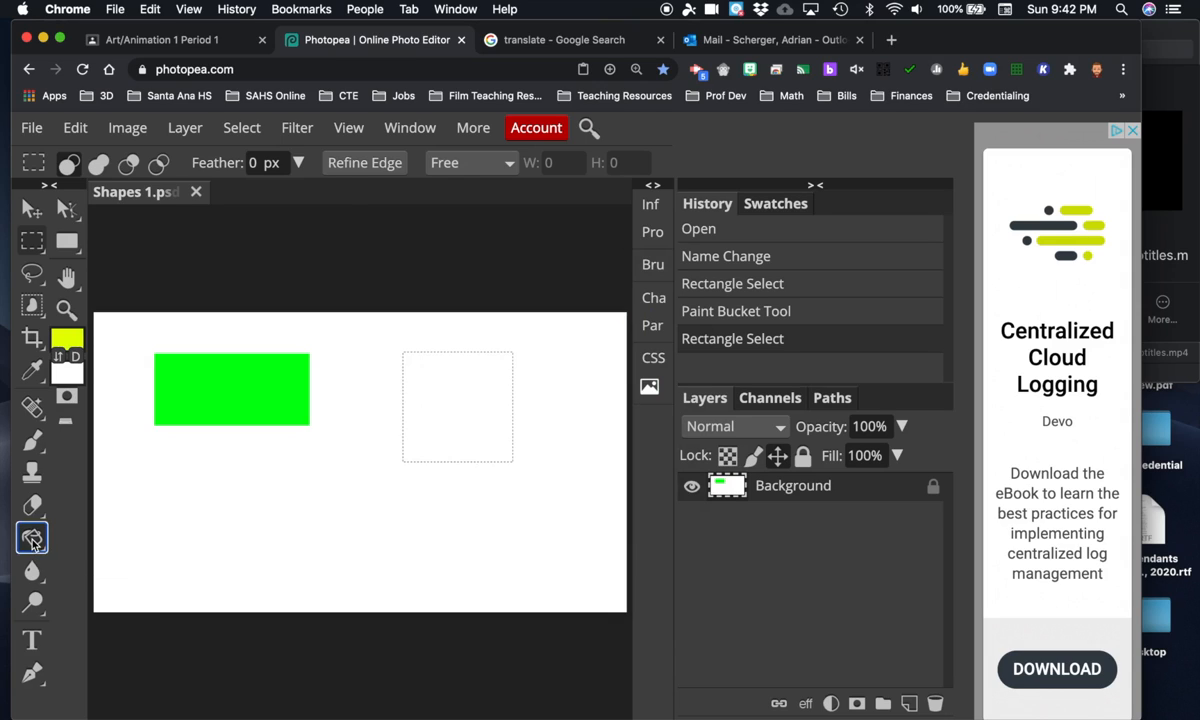
click(454, 431)
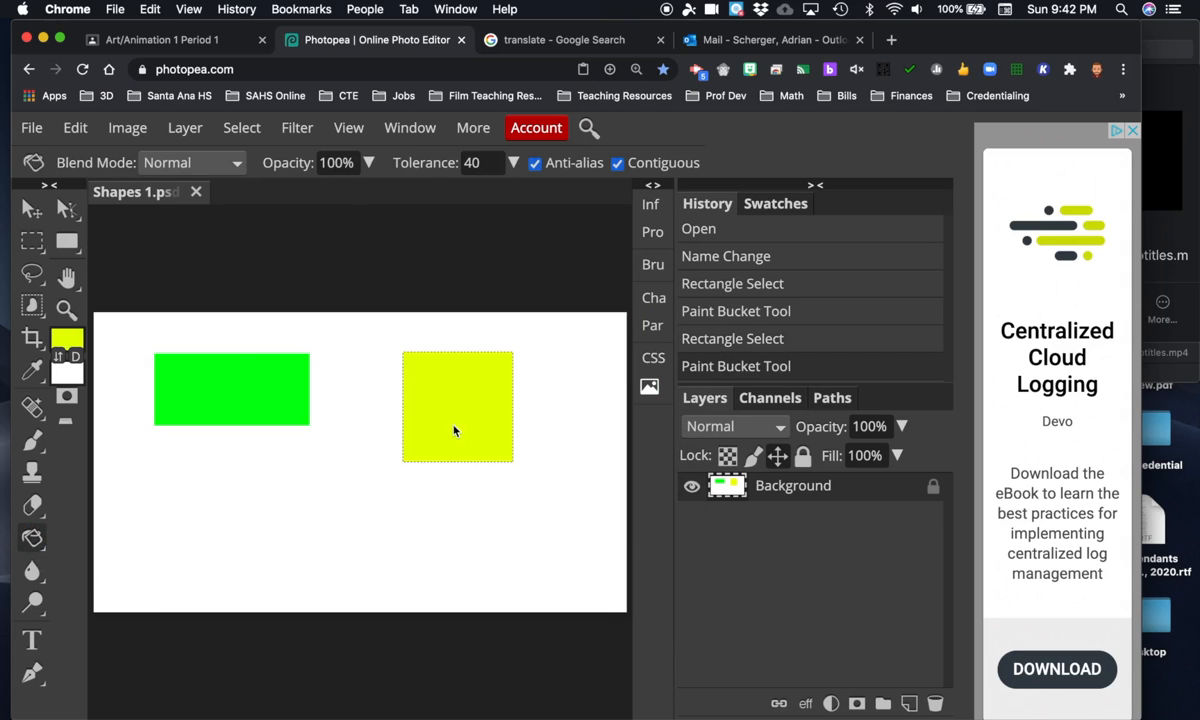
- Make a wide elliptical selection below the green rectangle and fill it with blue 0000ff using the Paint Bucket
right_click(38, 247)
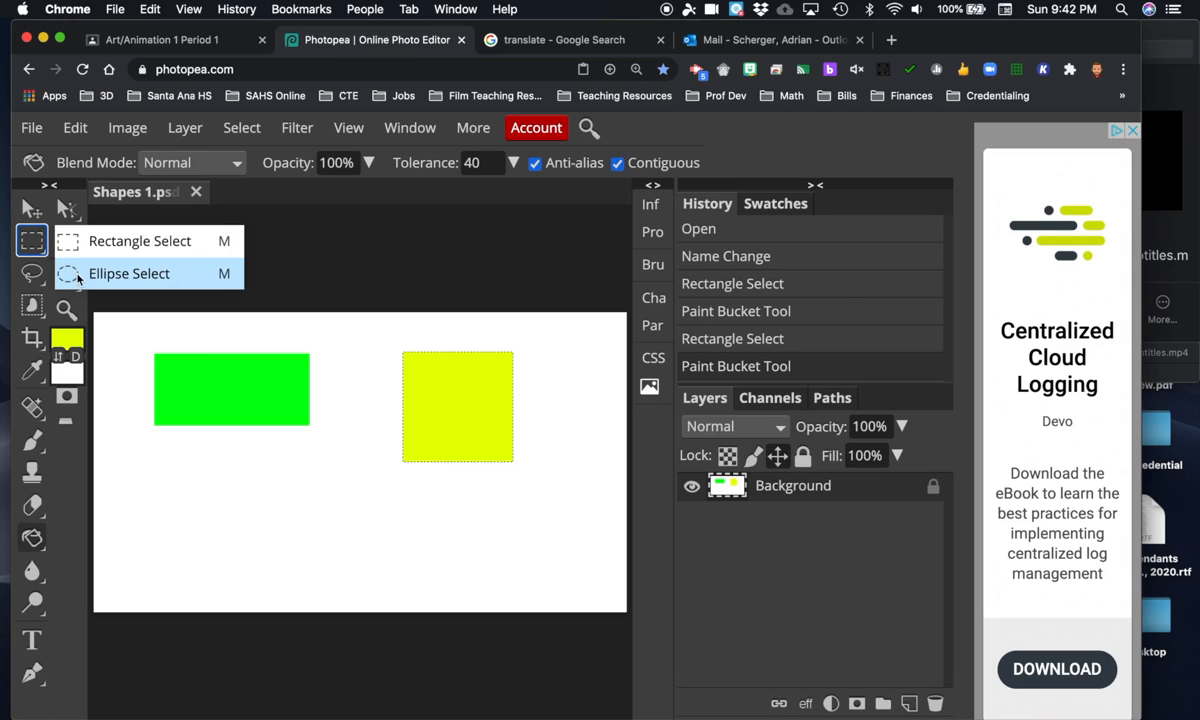
click(78, 276)
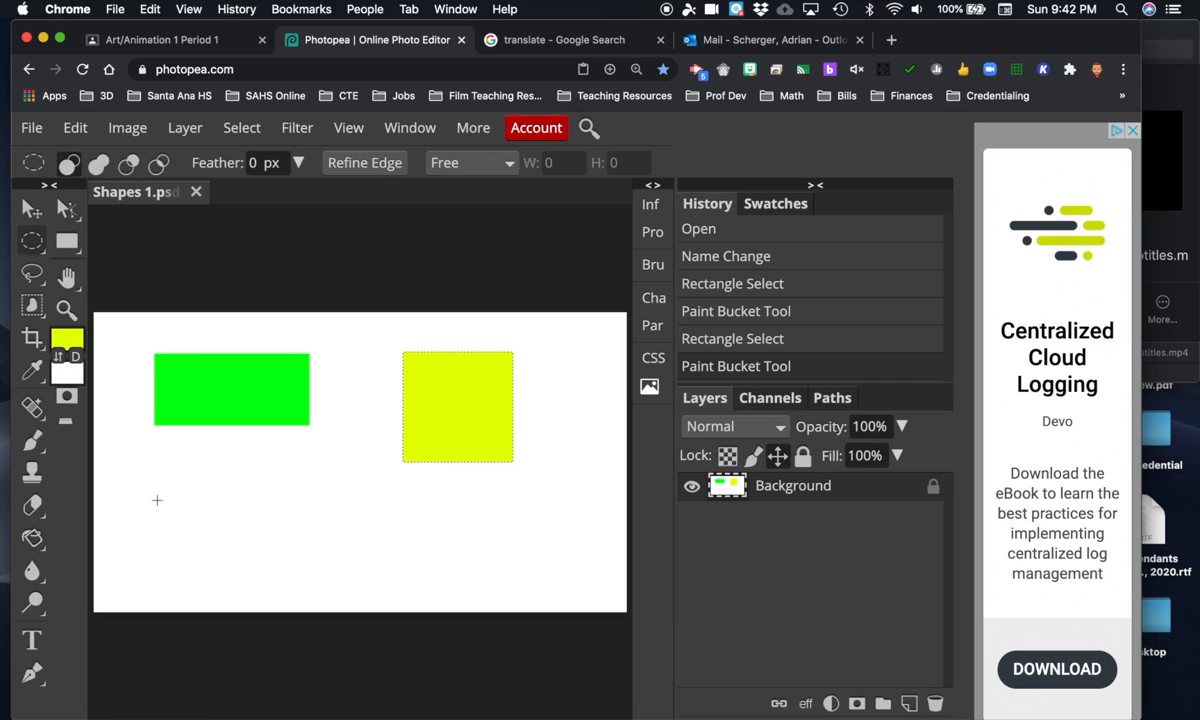
drag(150, 492, 321, 568)
click(68, 341)
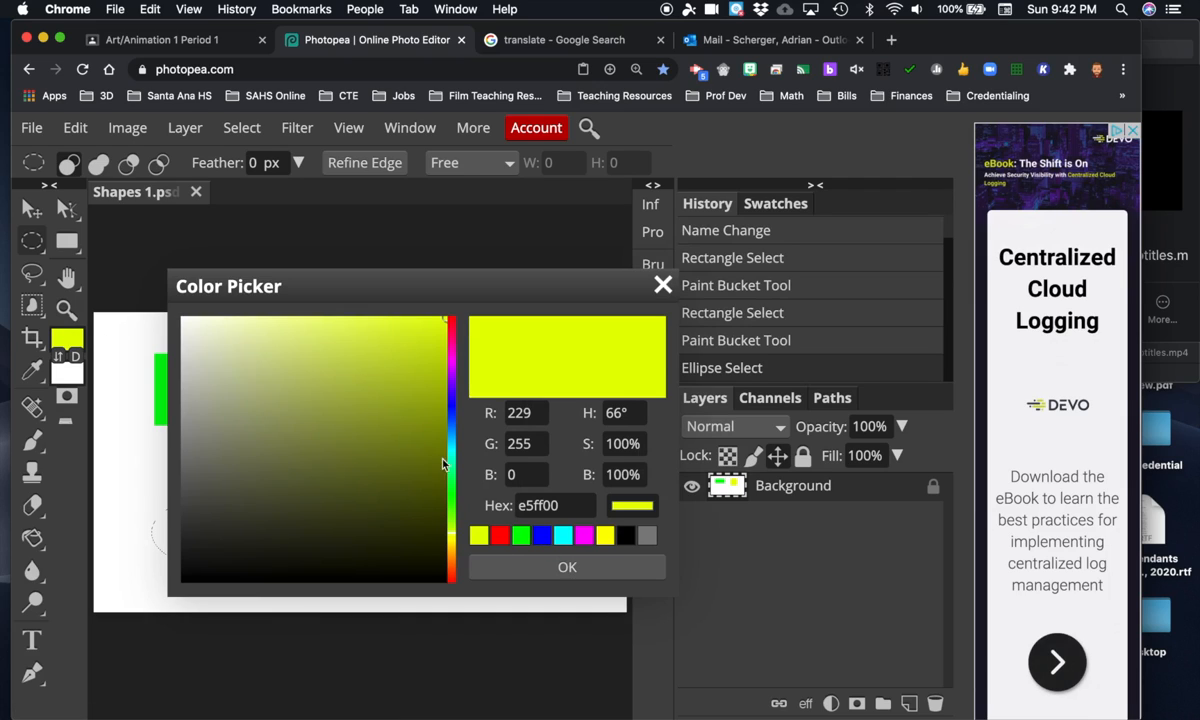
click(540, 539)
click(536, 562)
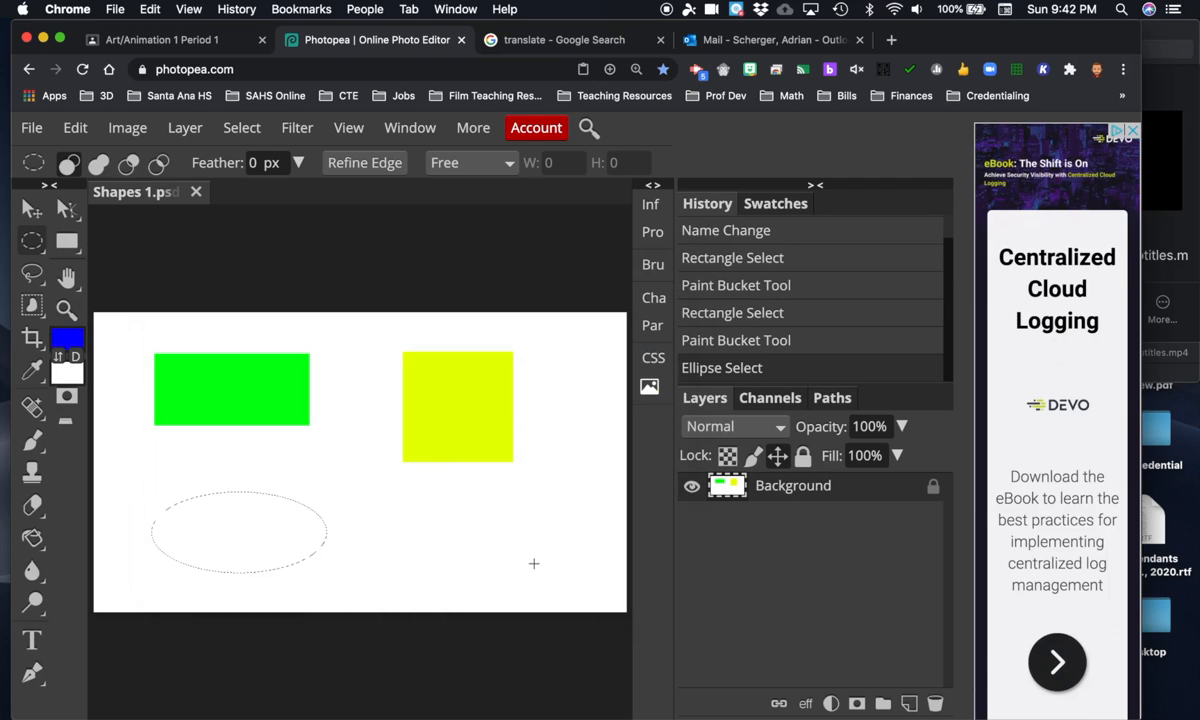
click(33, 541)
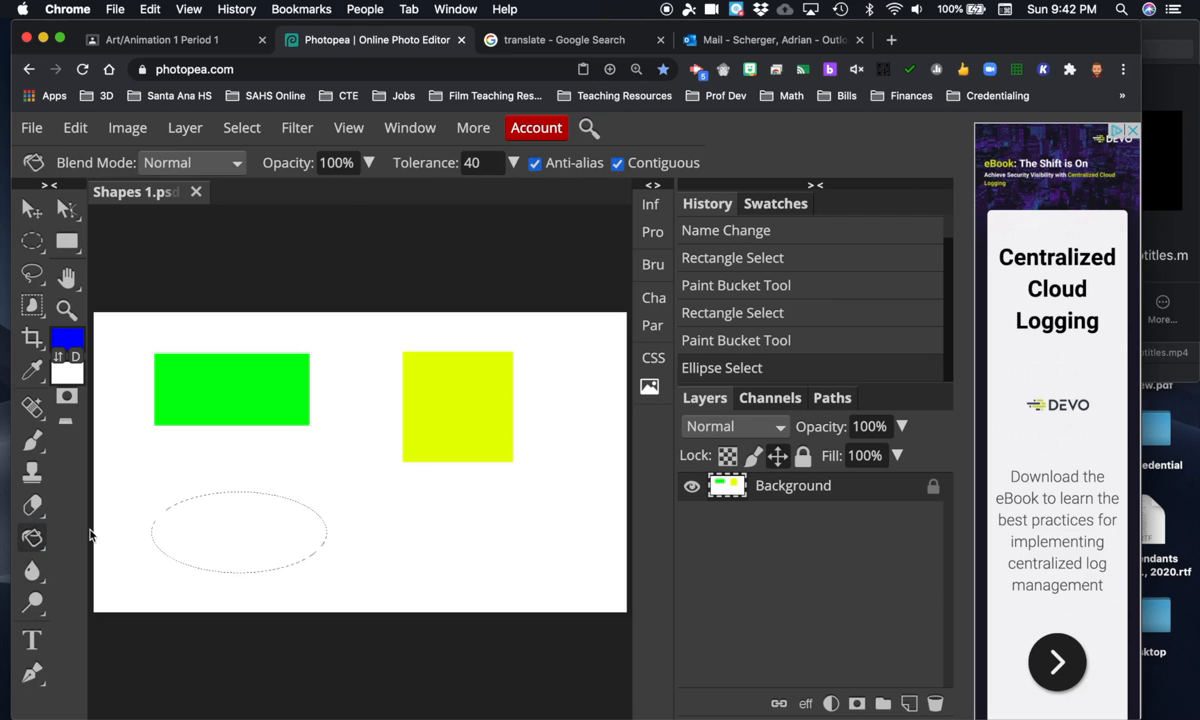
click(201, 532)
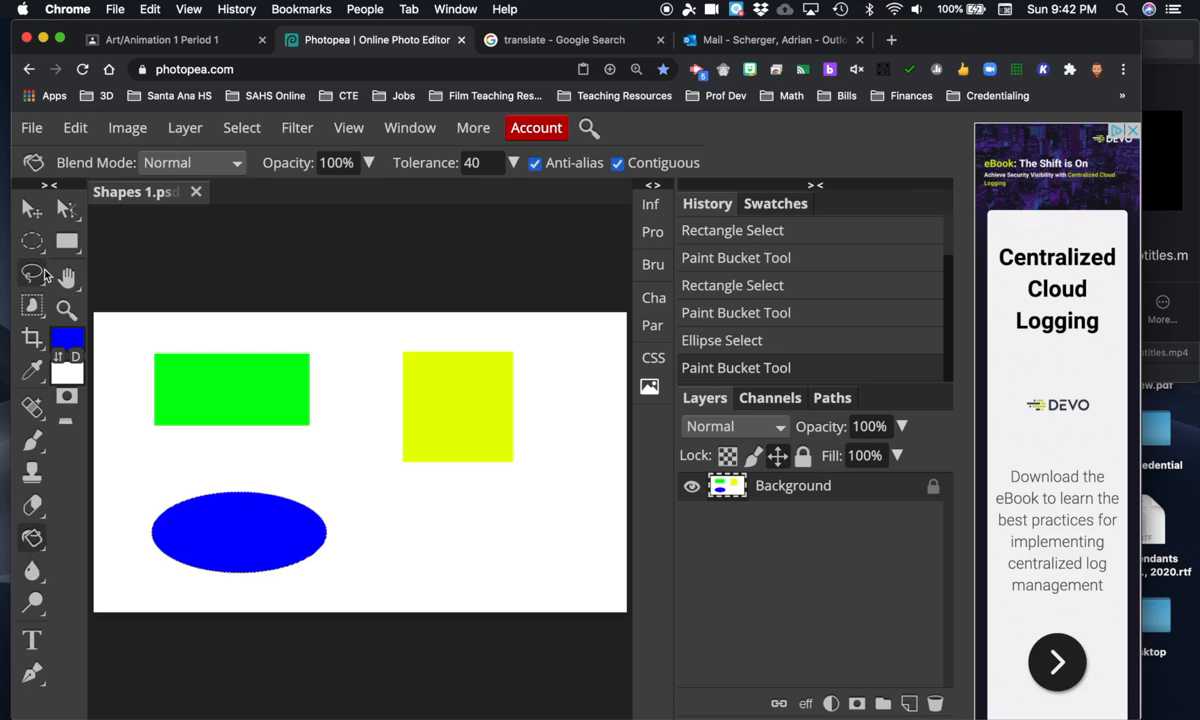
- Make a perfectly circular selection below the yellow square and fill it with magenta using the Paint Bucket
click(33, 243)
key(shift)
drag(398, 497, 483, 581)
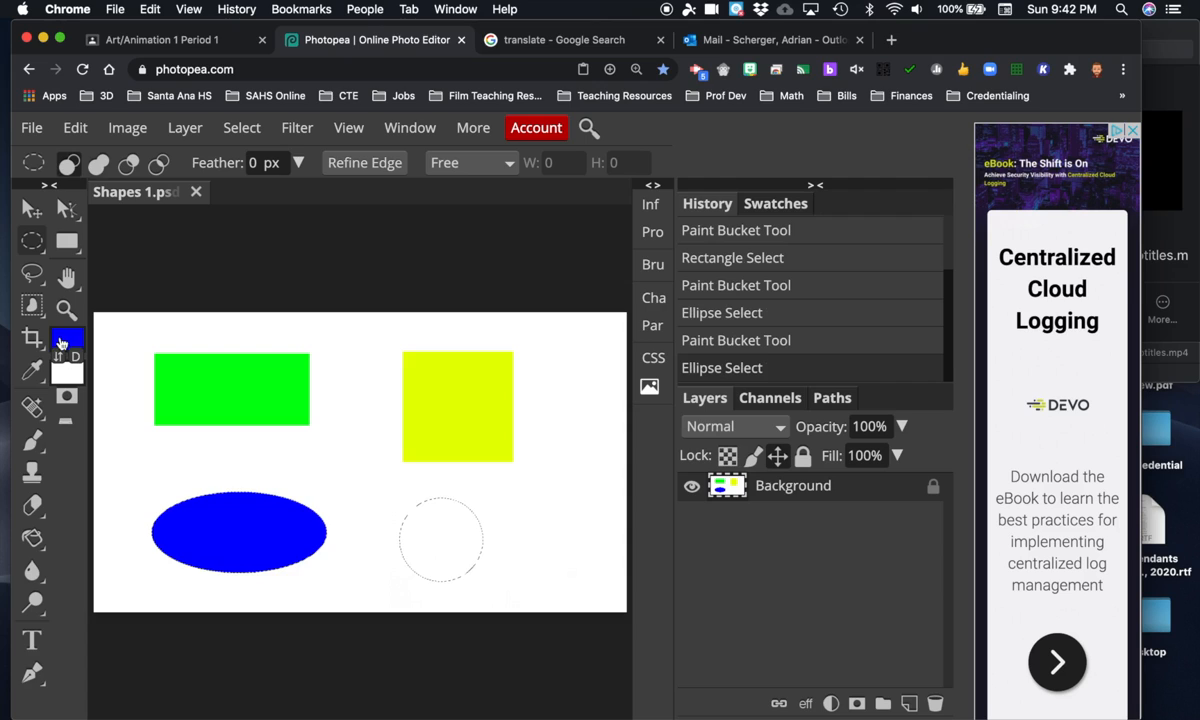
click(62, 340)
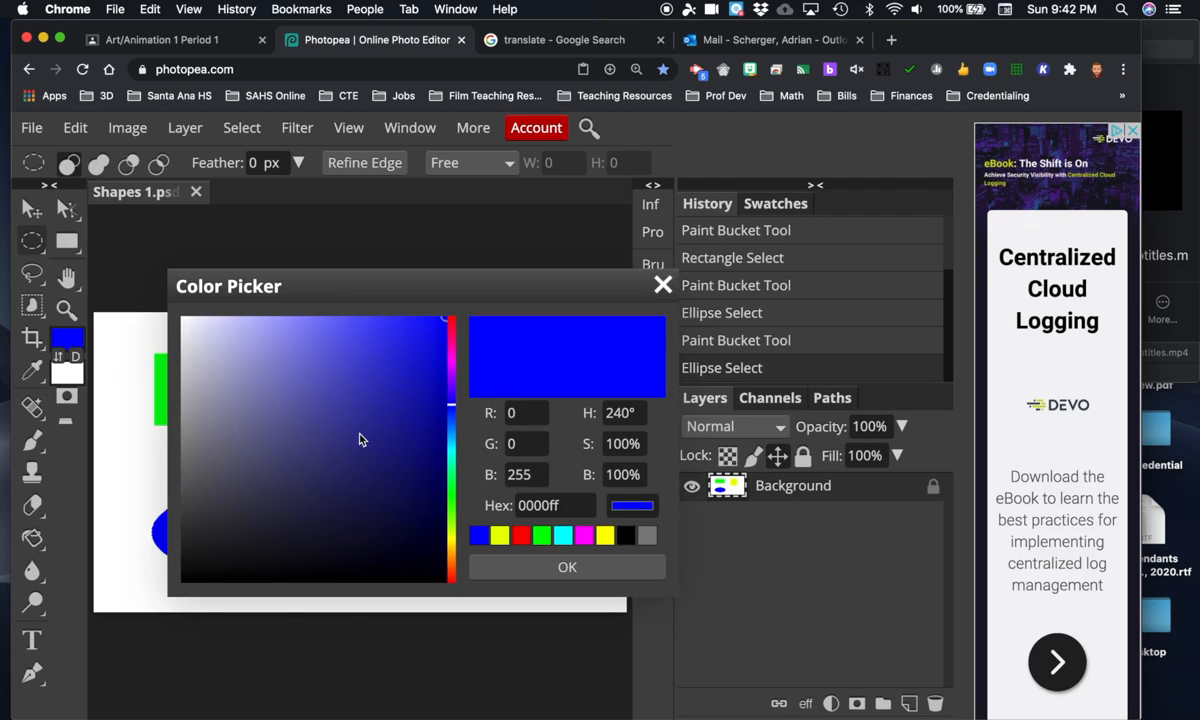
click(585, 537)
click(544, 569)
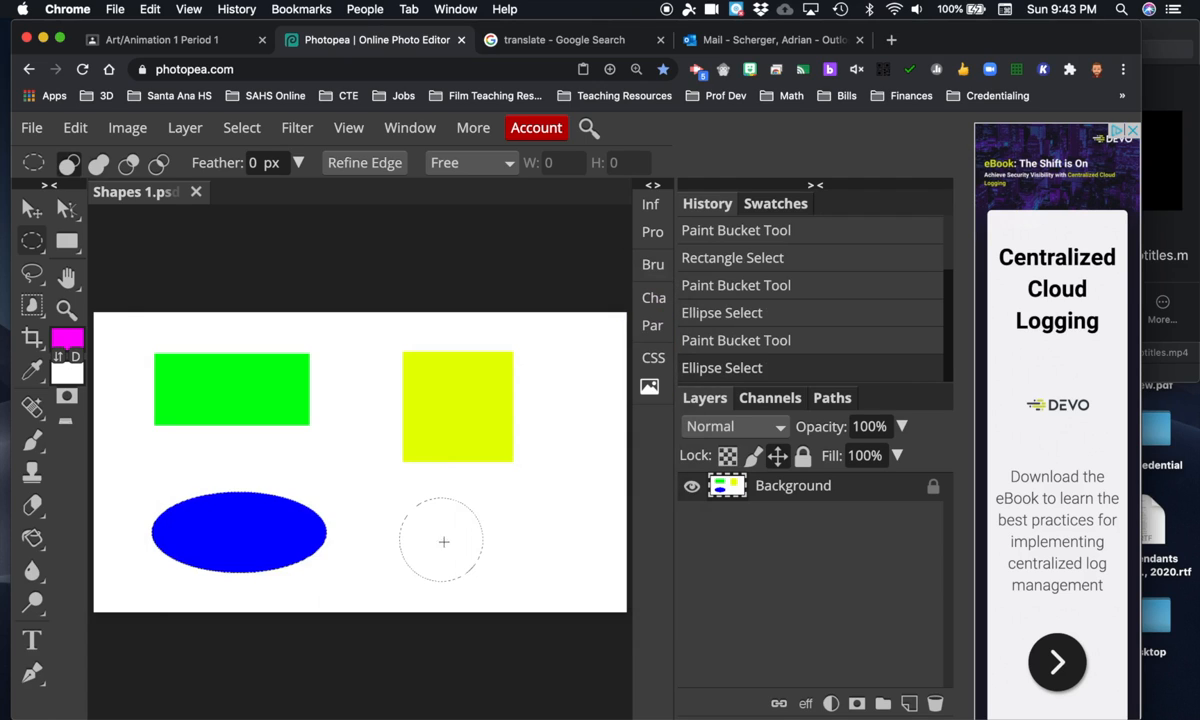
click(32, 537)
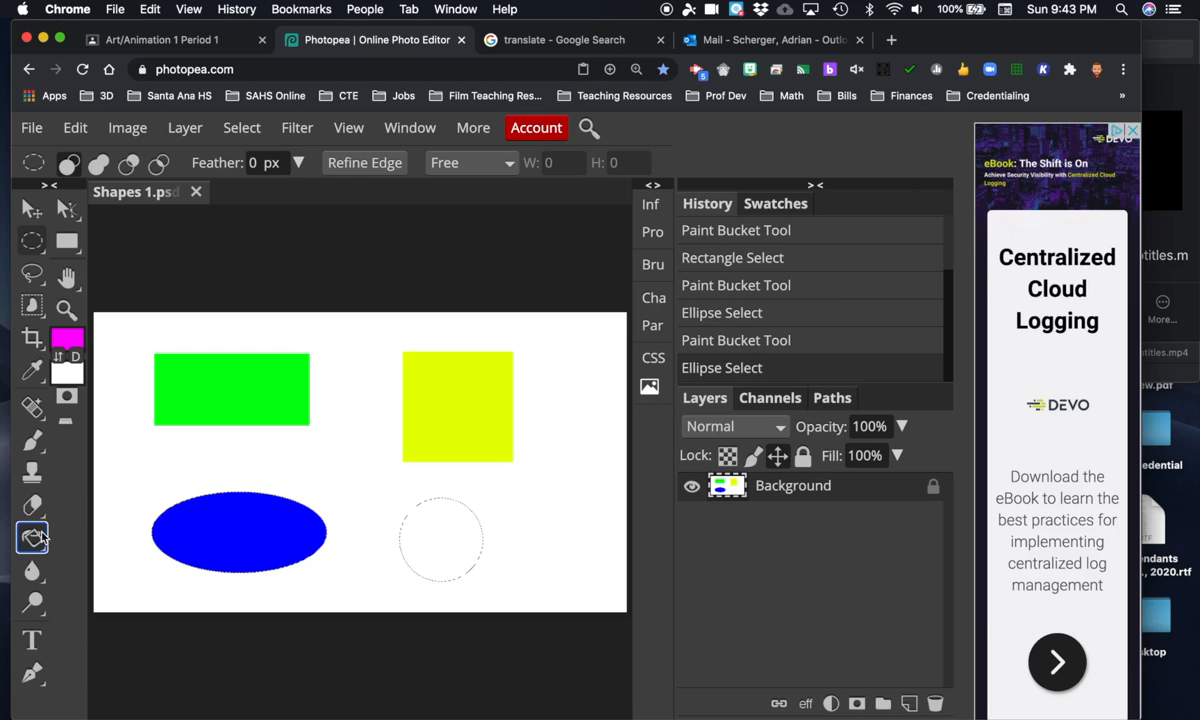
click(430, 538)
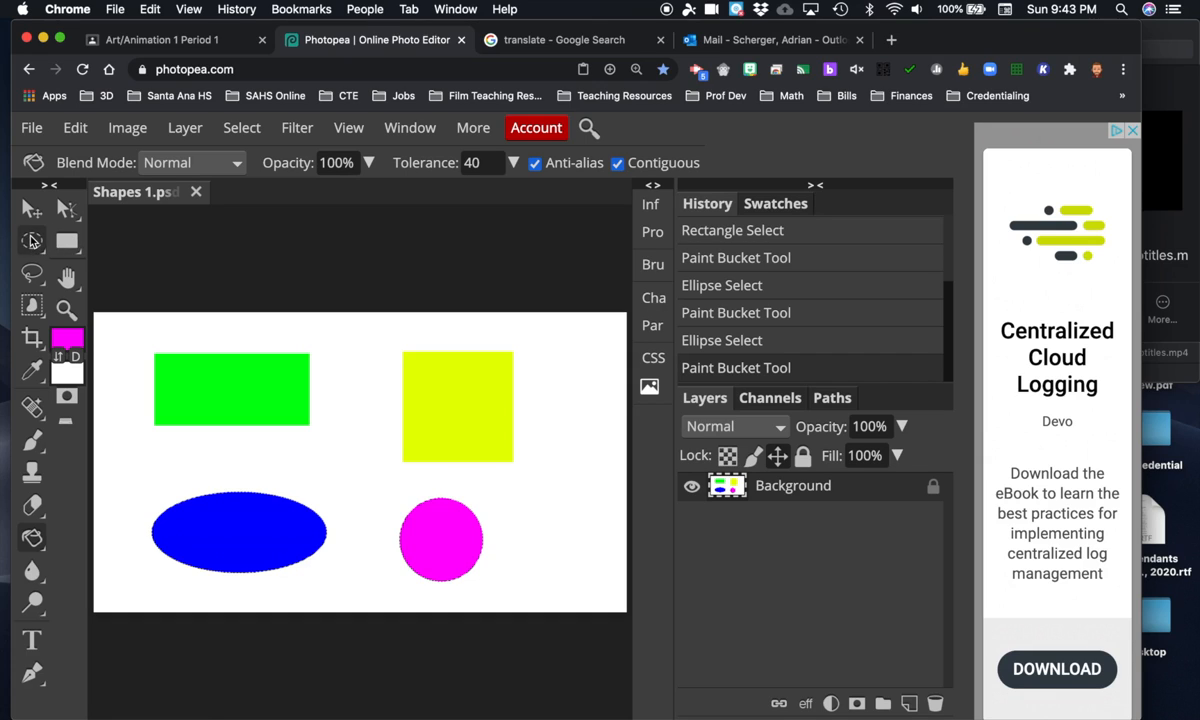
- Save the Shapes 1 project as a PSD file
click(36, 131)
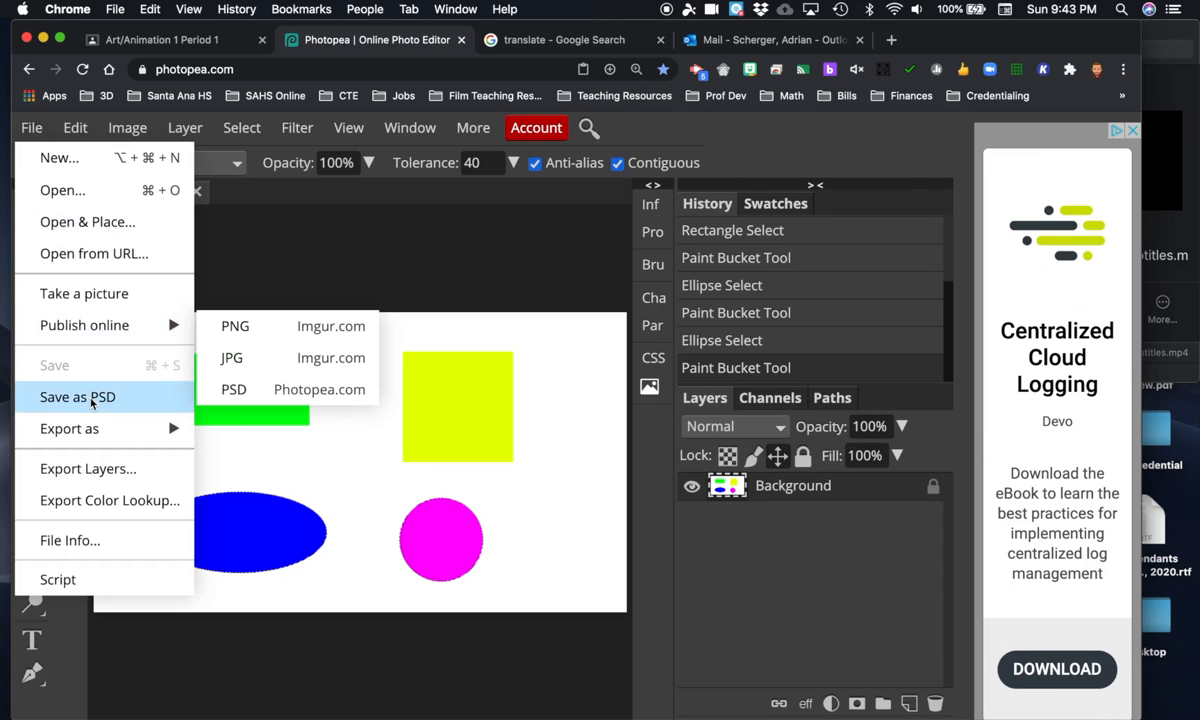
click(91, 398)
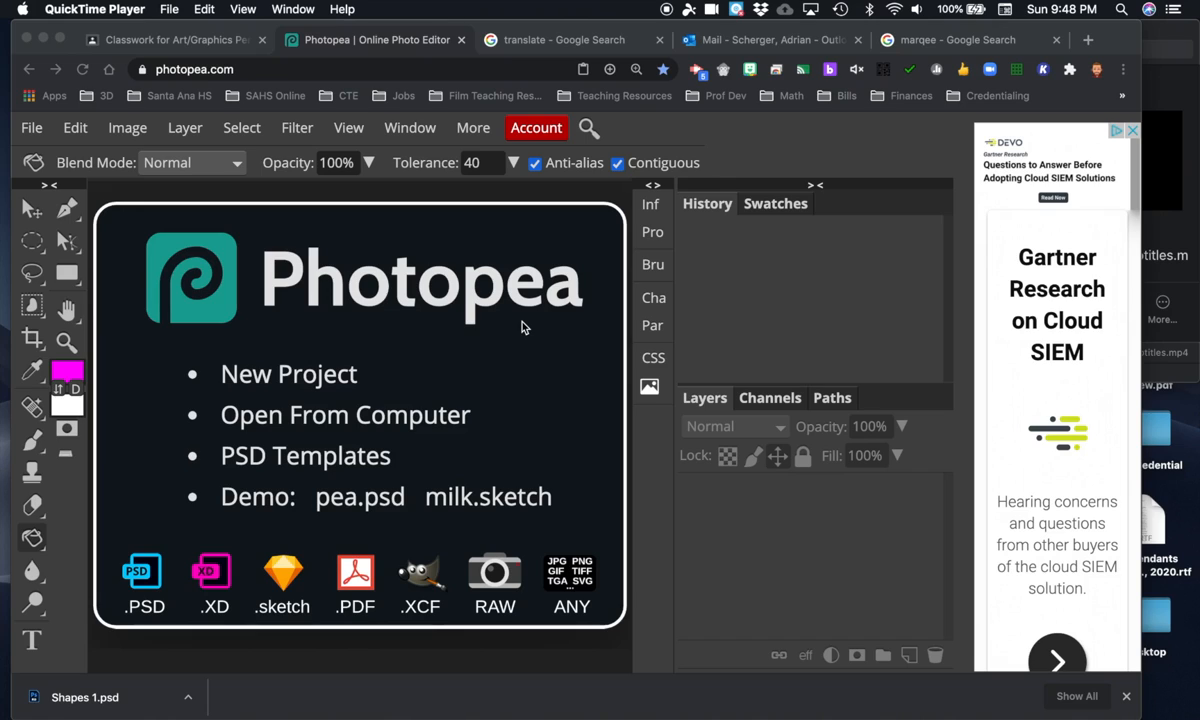
- Create a new 1920 x 1080 px project with a white background and activate the Lasso Select tool
click(31, 131)
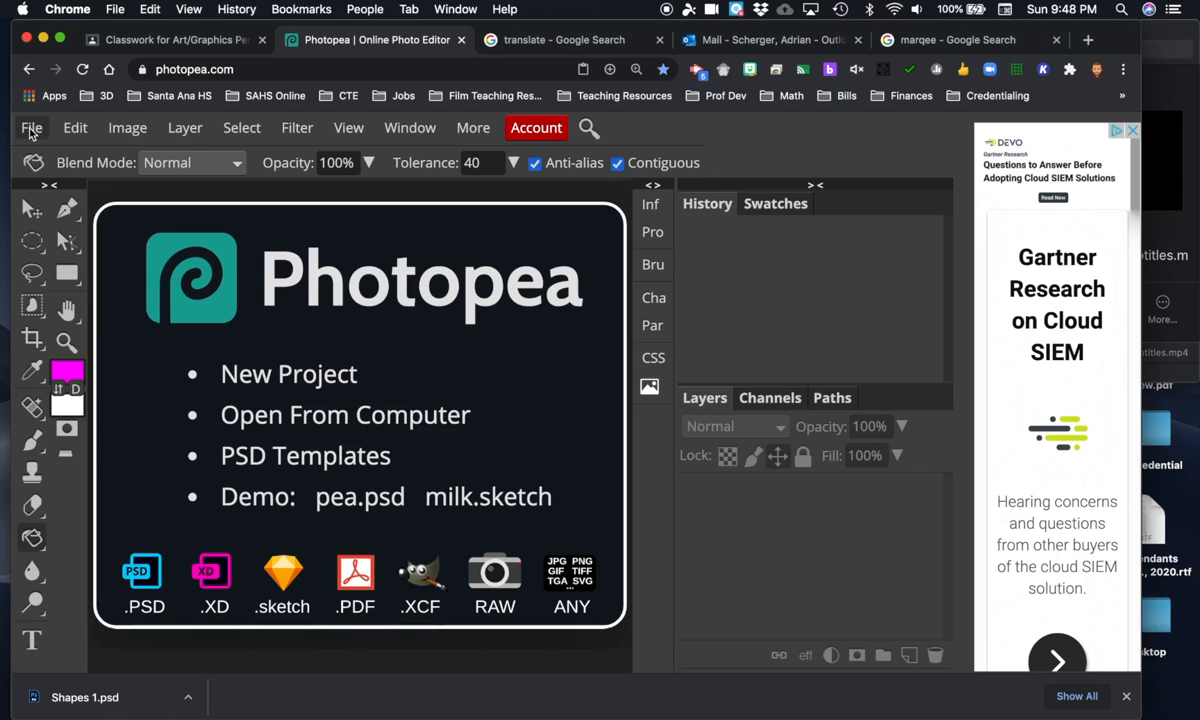
click(31, 131)
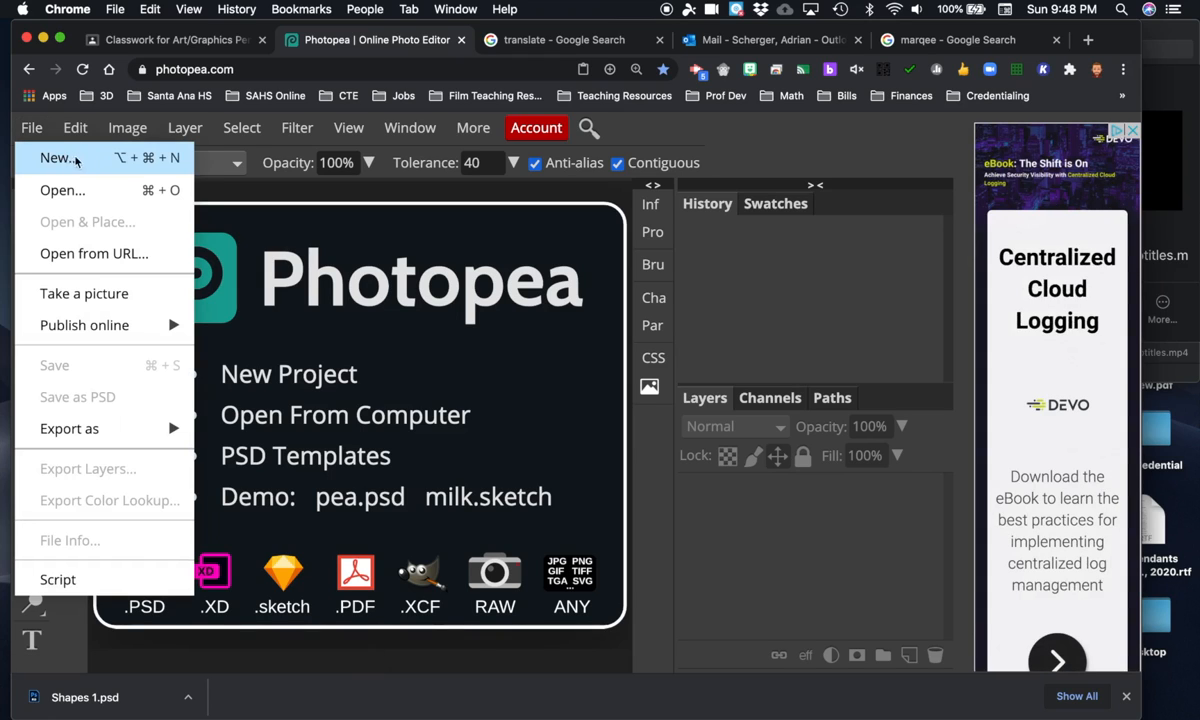
click(63, 159)
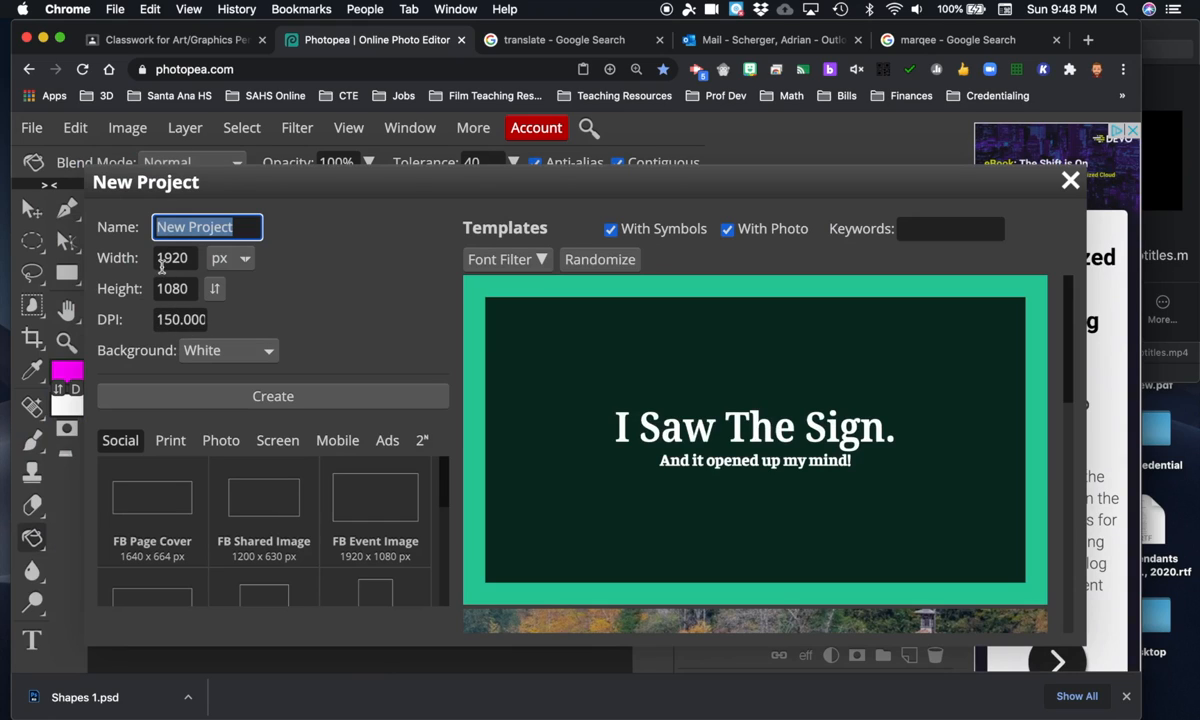
click(254, 396)
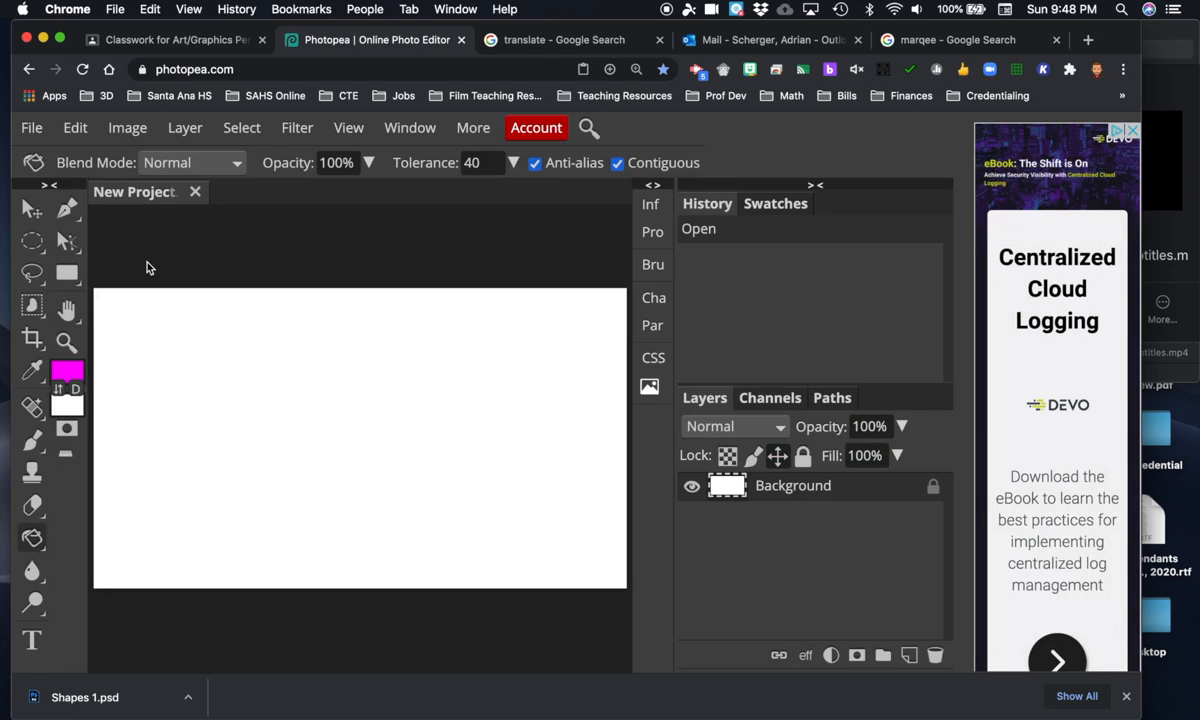
click(35, 276)
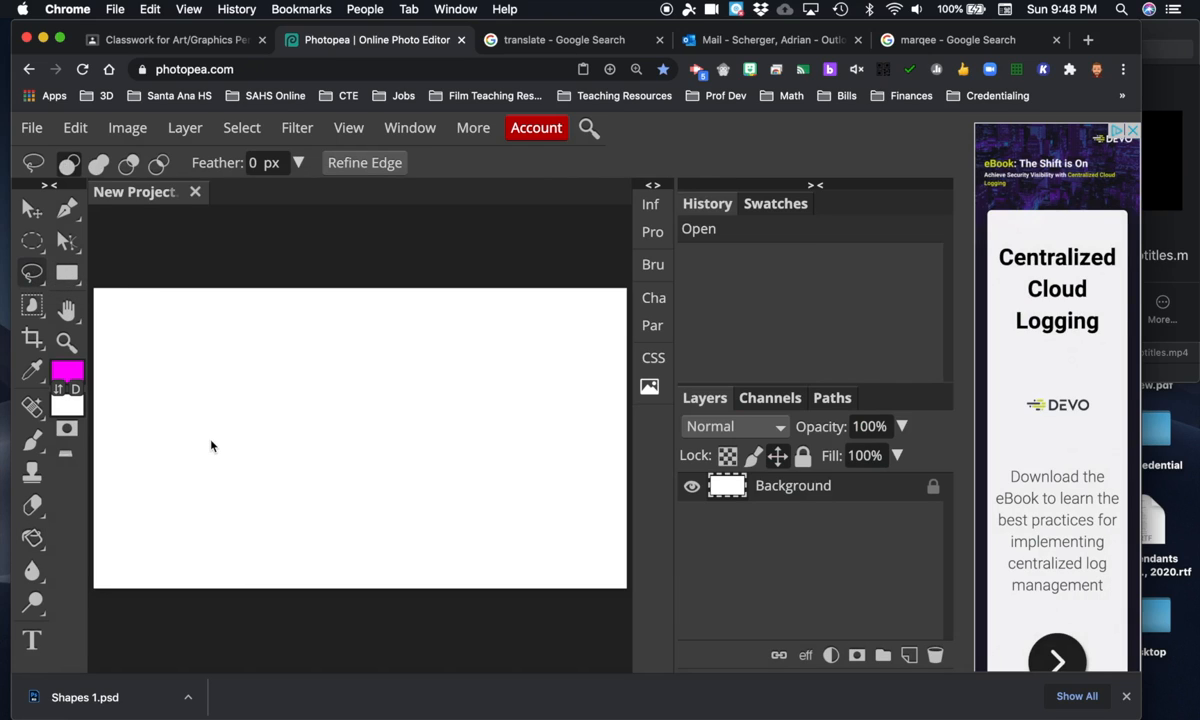
mouse_move(211, 446)
mouse_down()
mouse_move(210, 415)
mouse_move(213, 438)
mouse_move(170, 345)
mouse_move(204, 364)
mouse_up()
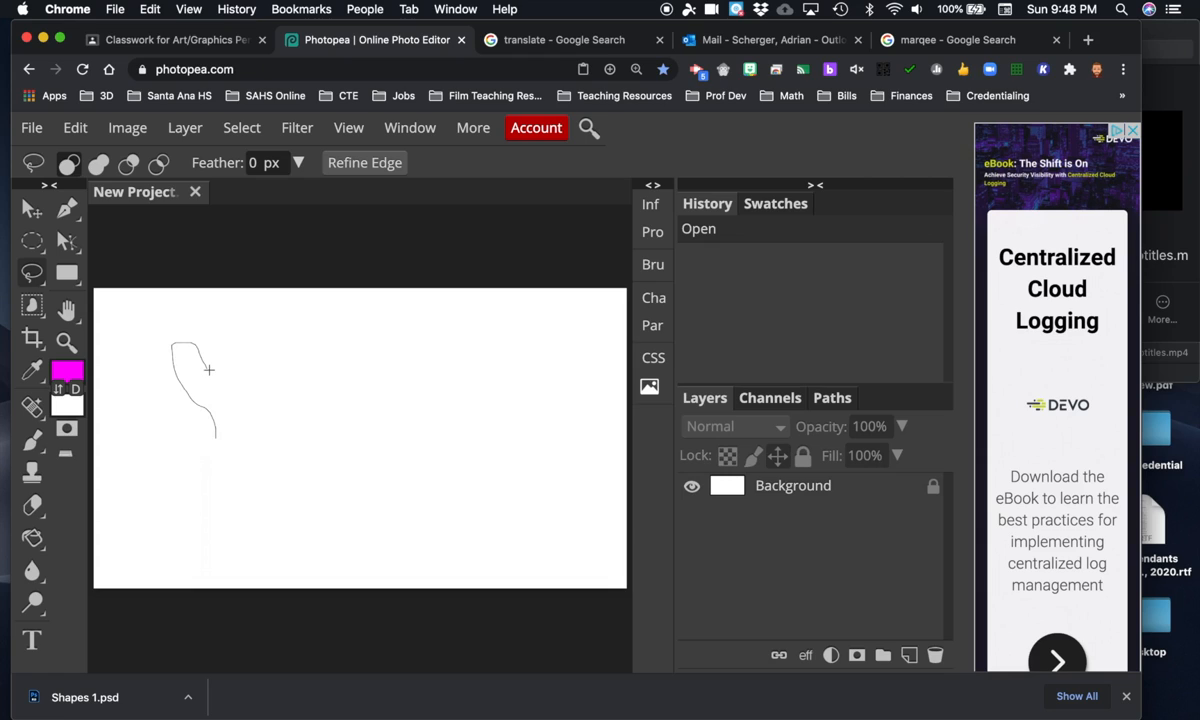
drag(208, 366, 212, 375)
click(221, 451)
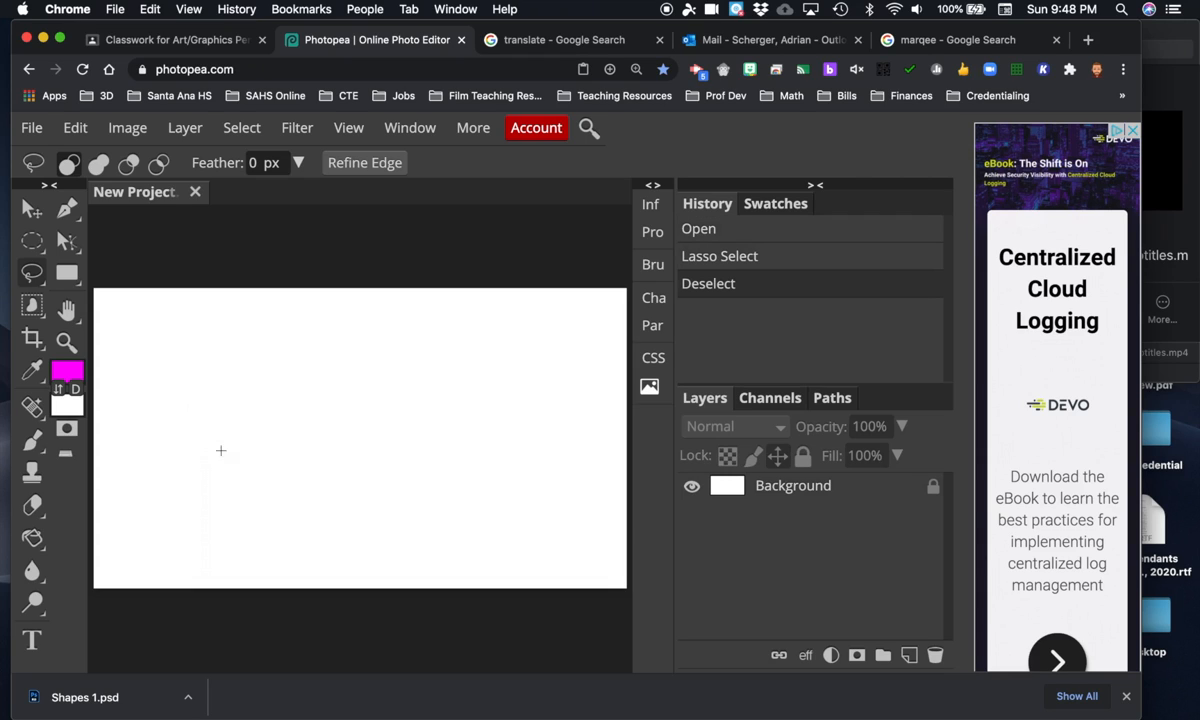
- Lasso a freehand three-lobed shape in the canvas's upper left and fill it with green 009a00 on the Background layer using the Paint Bucket
mouse_move(218, 431)
mouse_down()
mouse_move(179, 369)
mouse_move(178, 308)
mouse_move(214, 337)
mouse_move(223, 304)
mouse_move(254, 304)
mouse_move(258, 348)
mouse_move(306, 331)
mouse_move(332, 343)
mouse_move(287, 402)
mouse_move(257, 406)
mouse_move(214, 429)
mouse_up()
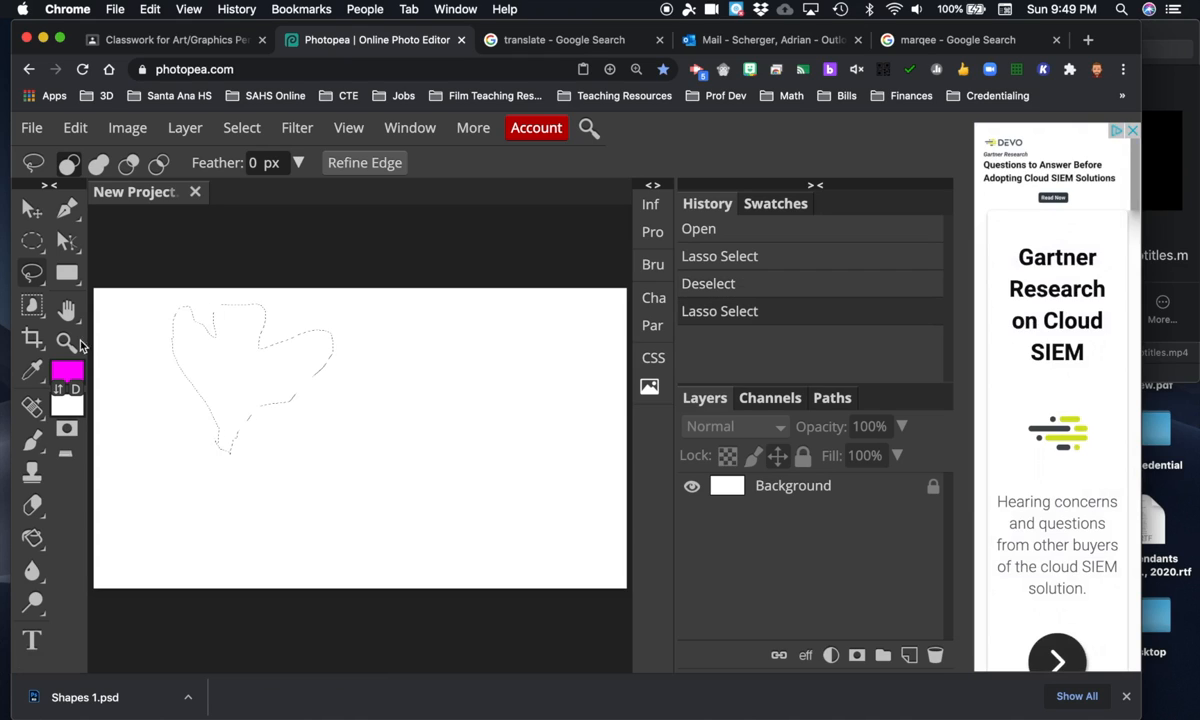
click(67, 368)
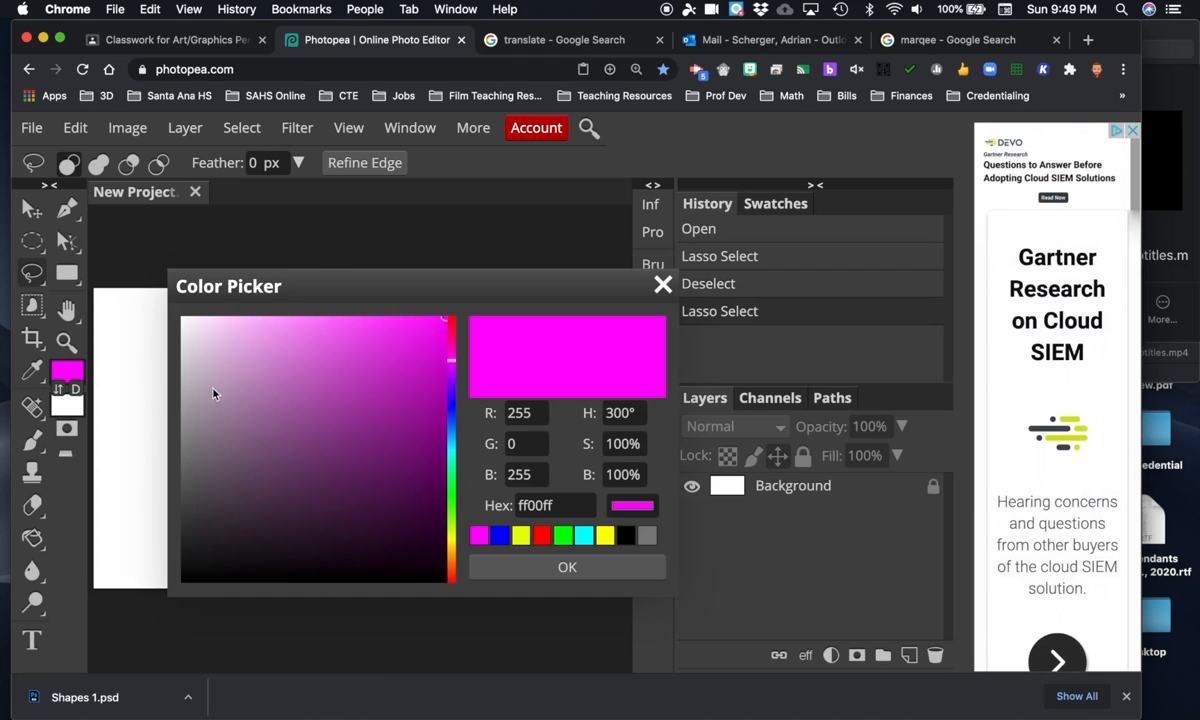
click(562, 536)
click(401, 386)
drag(401, 386, 450, 420)
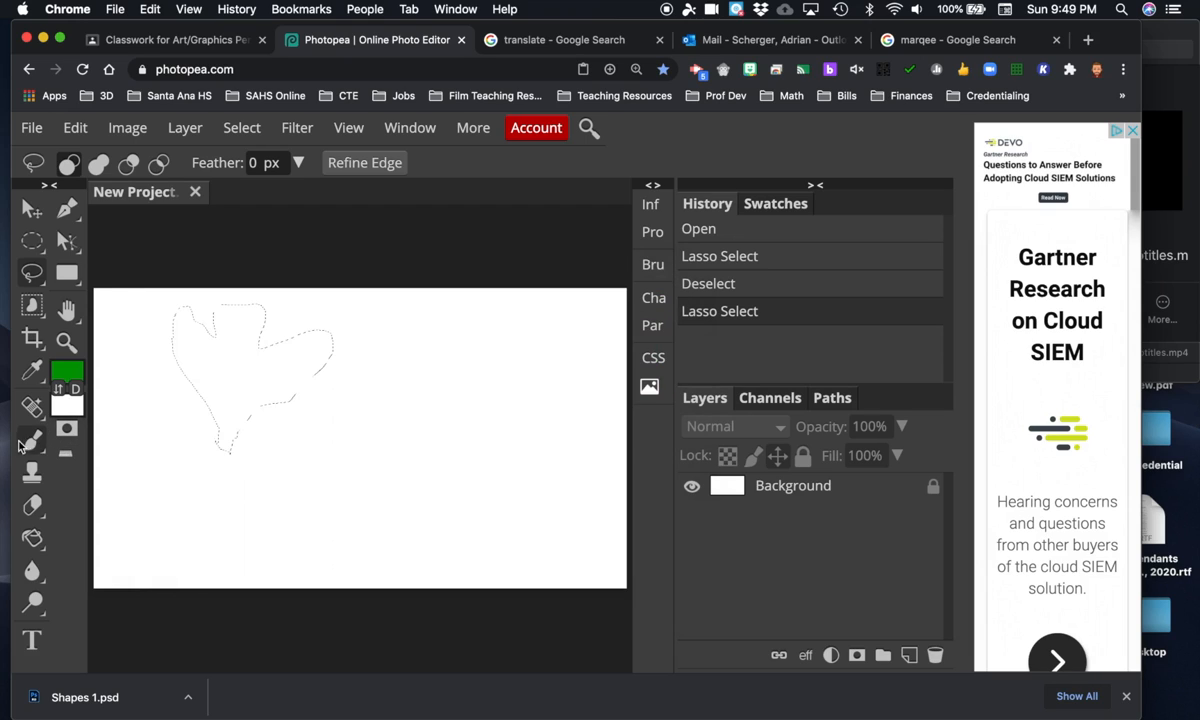
click(33, 538)
click(245, 388)
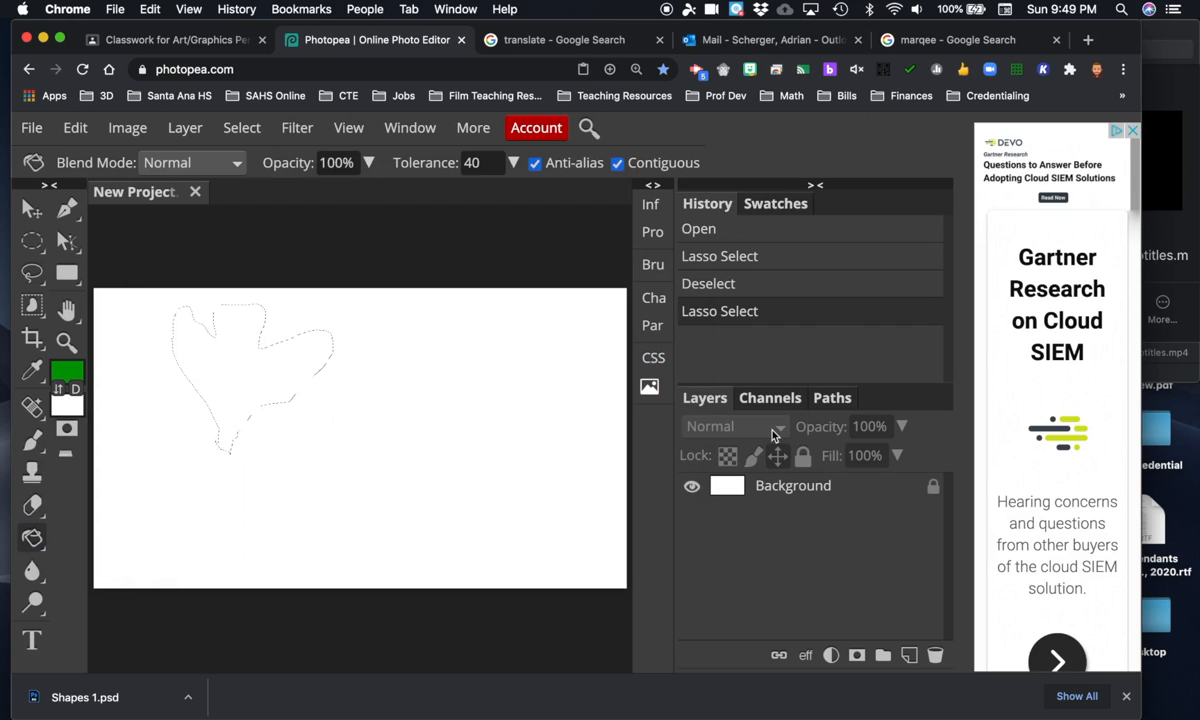
click(816, 488)
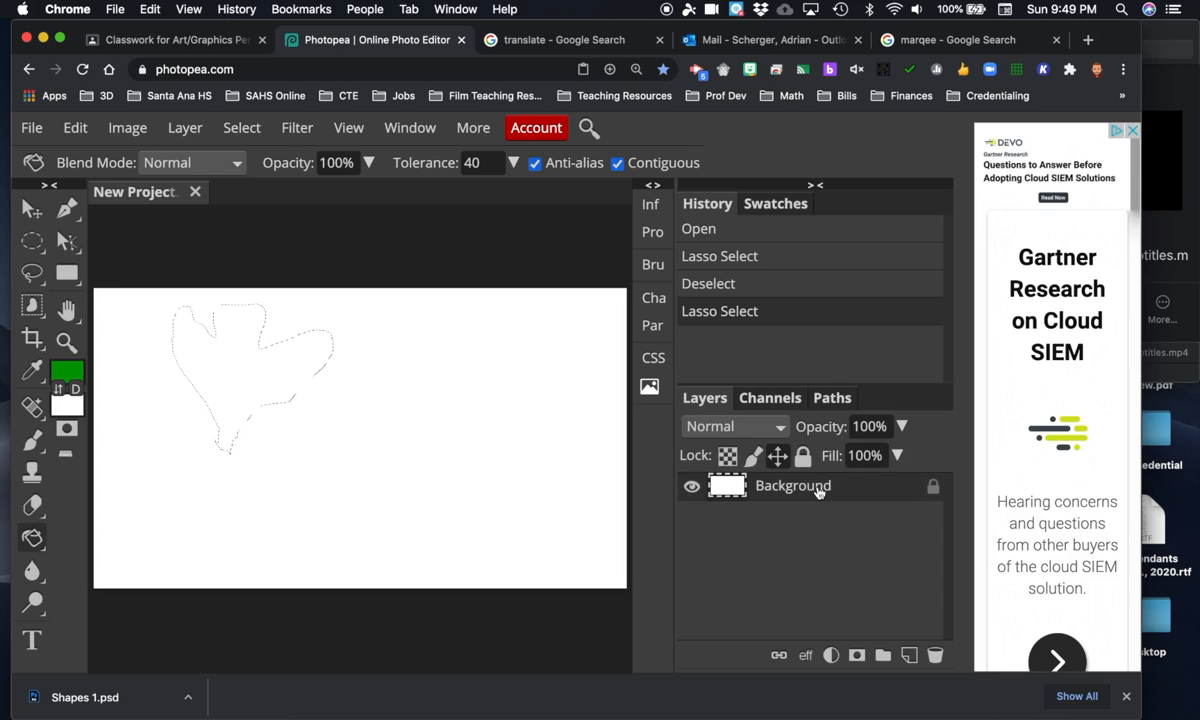
click(229, 361)
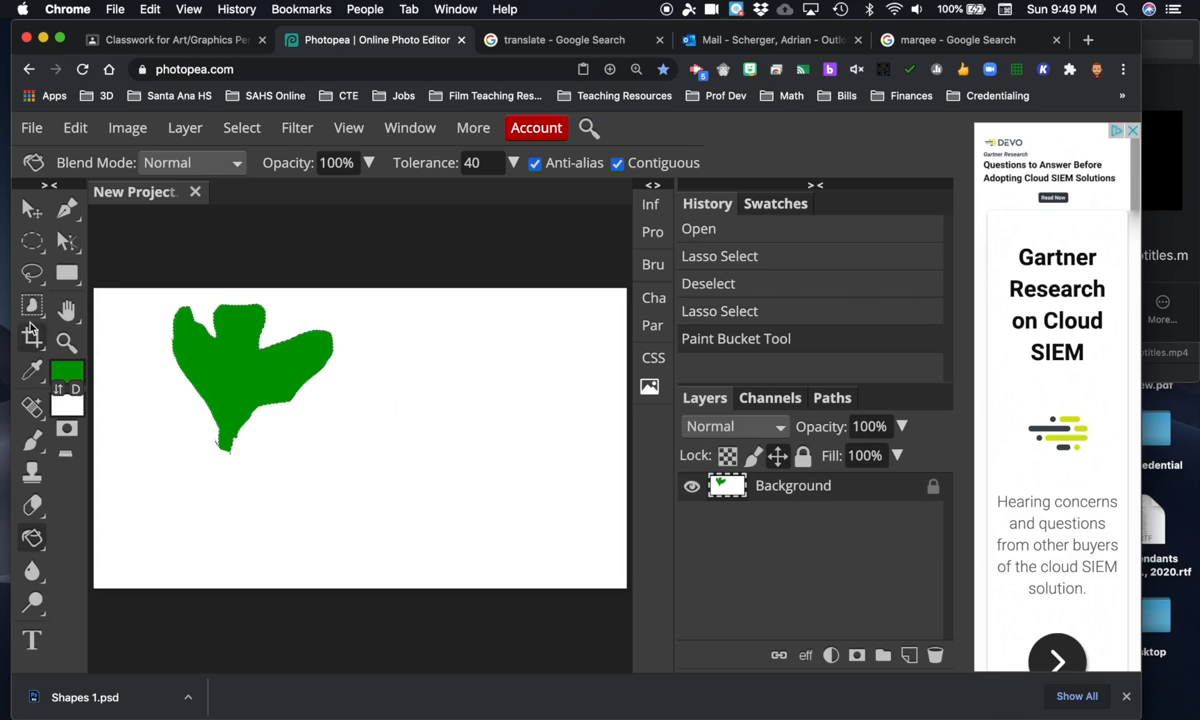
- Draw a freehand lasso selection of a tree-like shape with a long stem to the right of the green shape
click(32, 273)
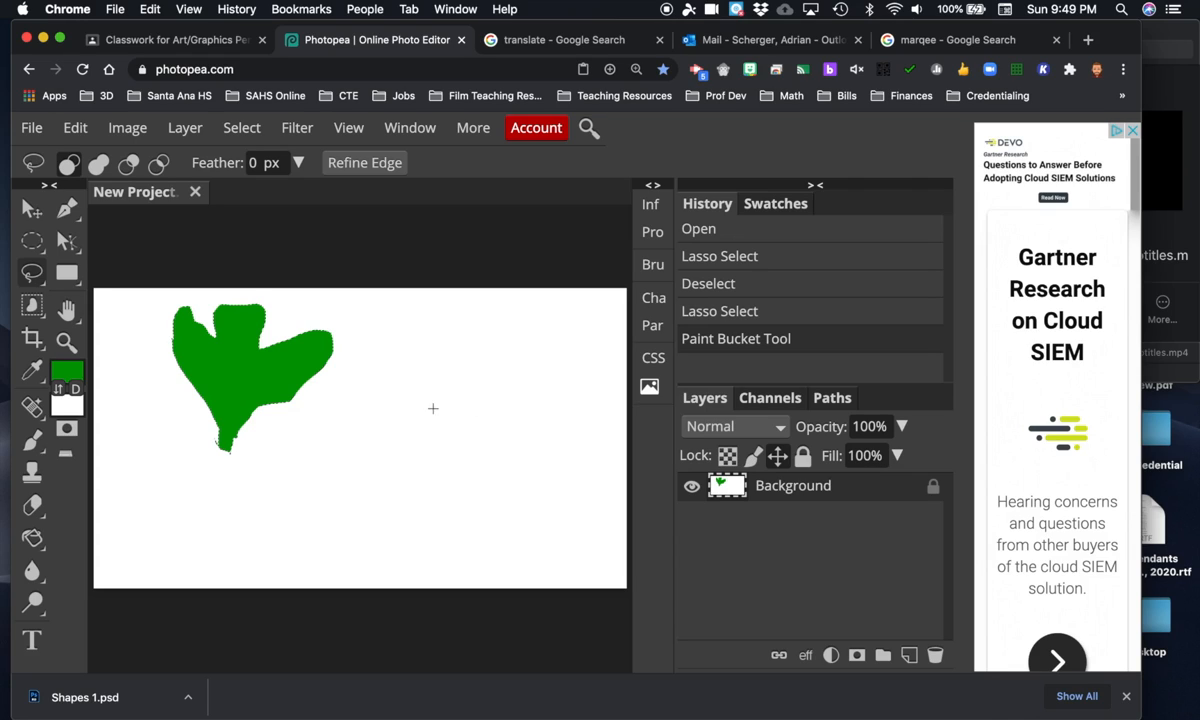
drag(444, 453, 452, 402)
mouse_move(395, 344)
mouse_down()
mouse_move(482, 305)
mouse_move(501, 325)
mouse_move(541, 321)
mouse_move(538, 386)
mouse_move(495, 401)
mouse_move(492, 390)
mouse_move(442, 485)
mouse_up()
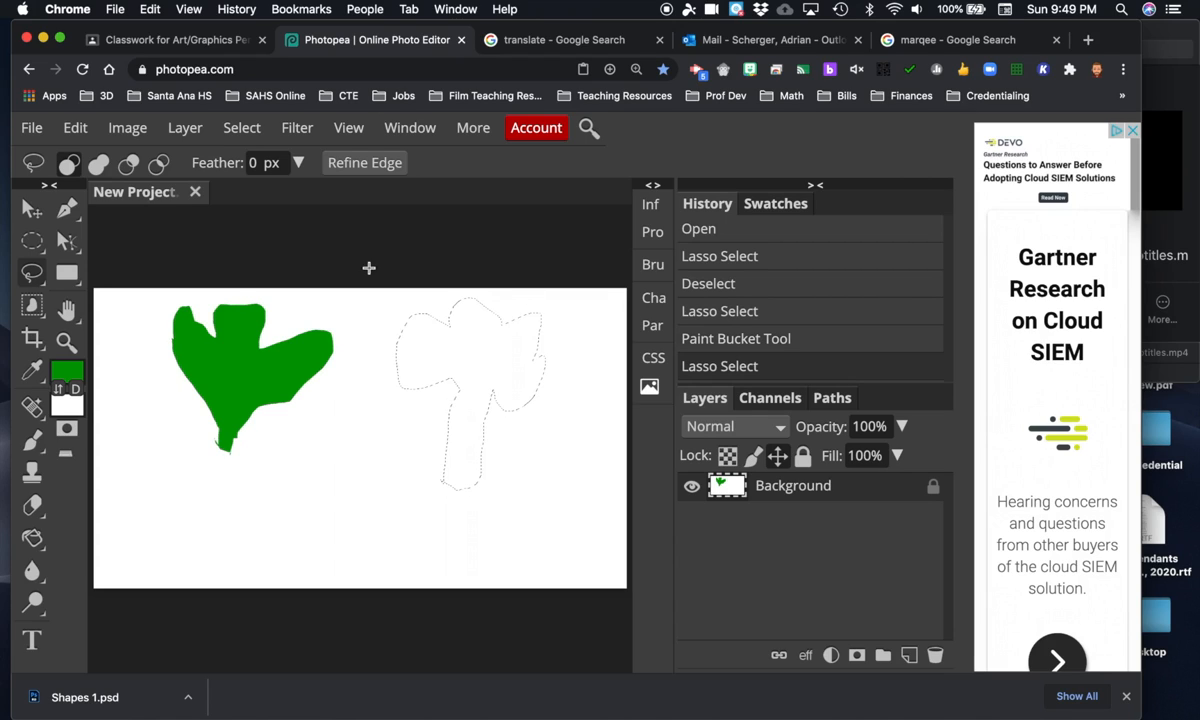
right_click(32, 271)
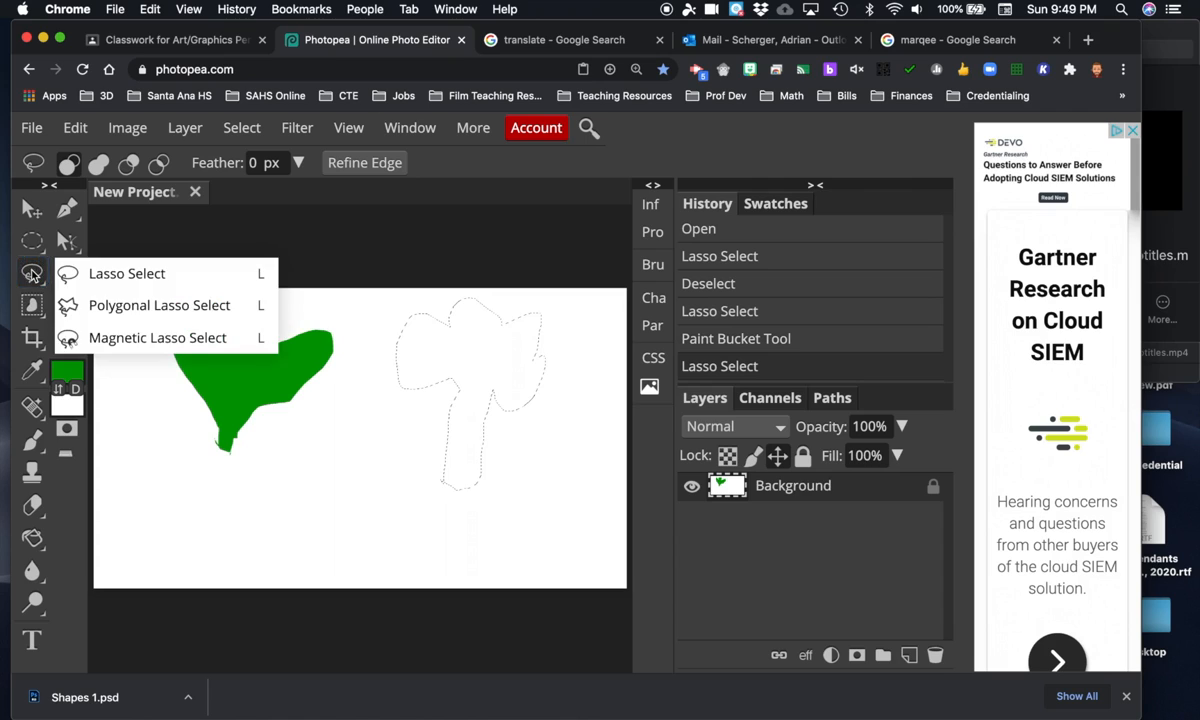
- Fill the tree-like selection with red ff0000 using the Paint Bucket
click(67, 372)
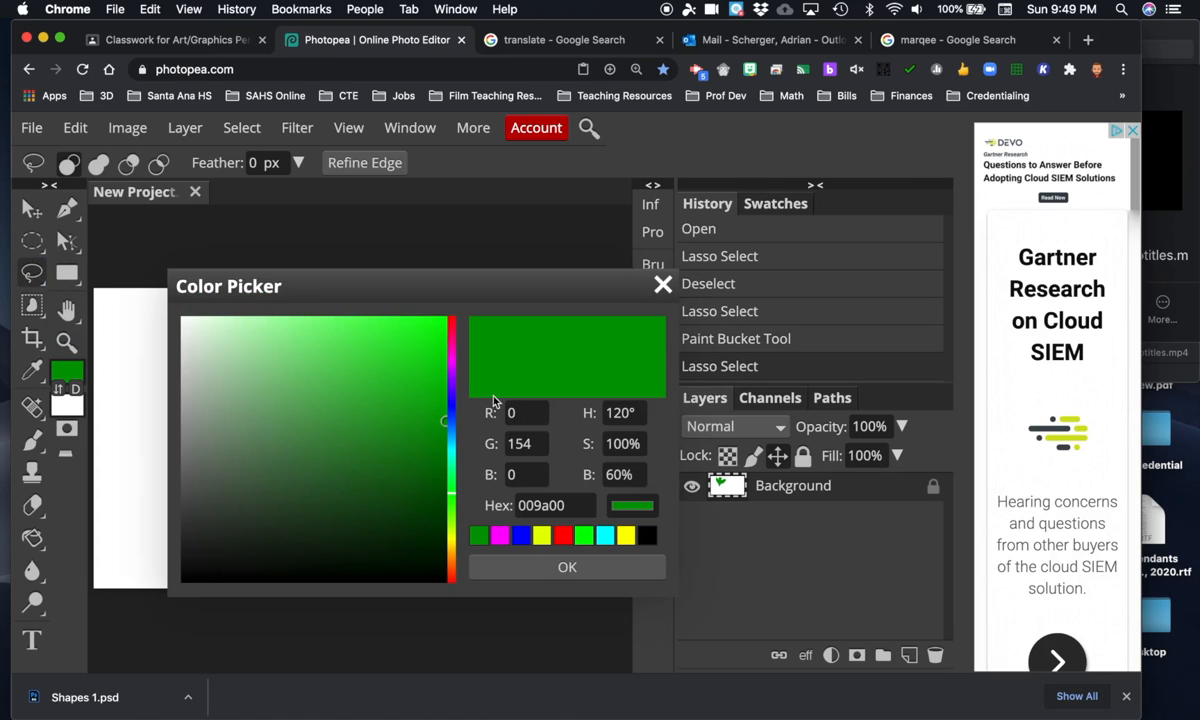
click(564, 537)
click(567, 567)
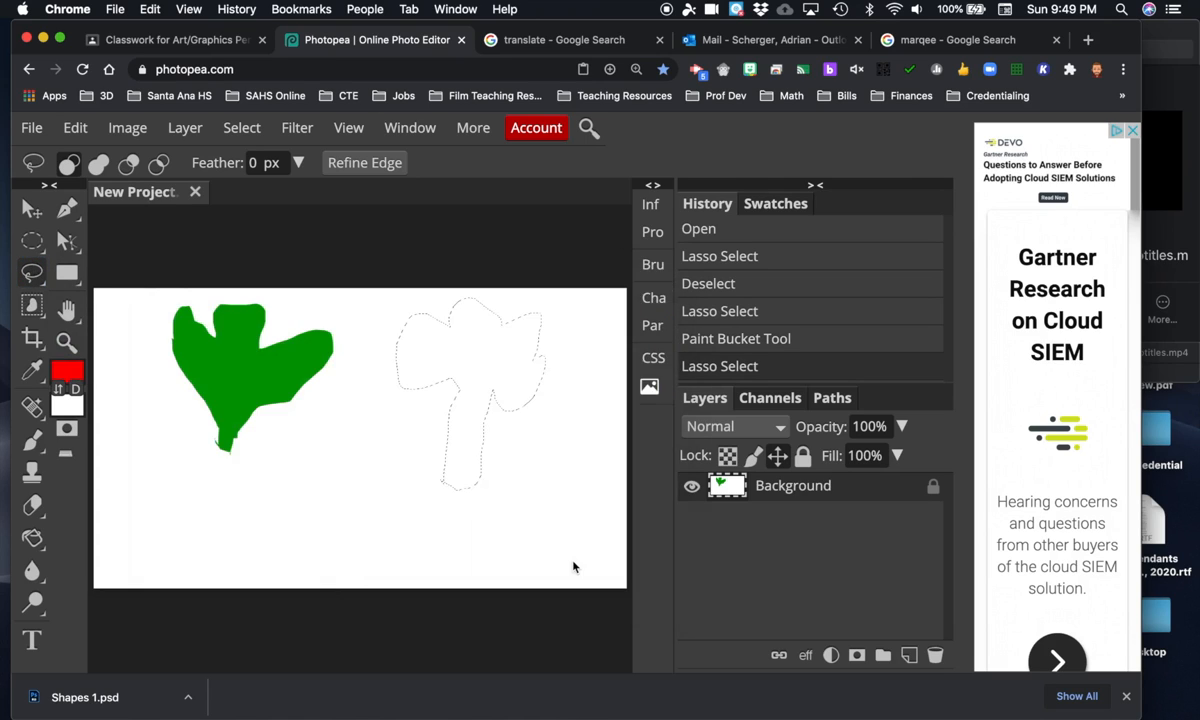
click(487, 348)
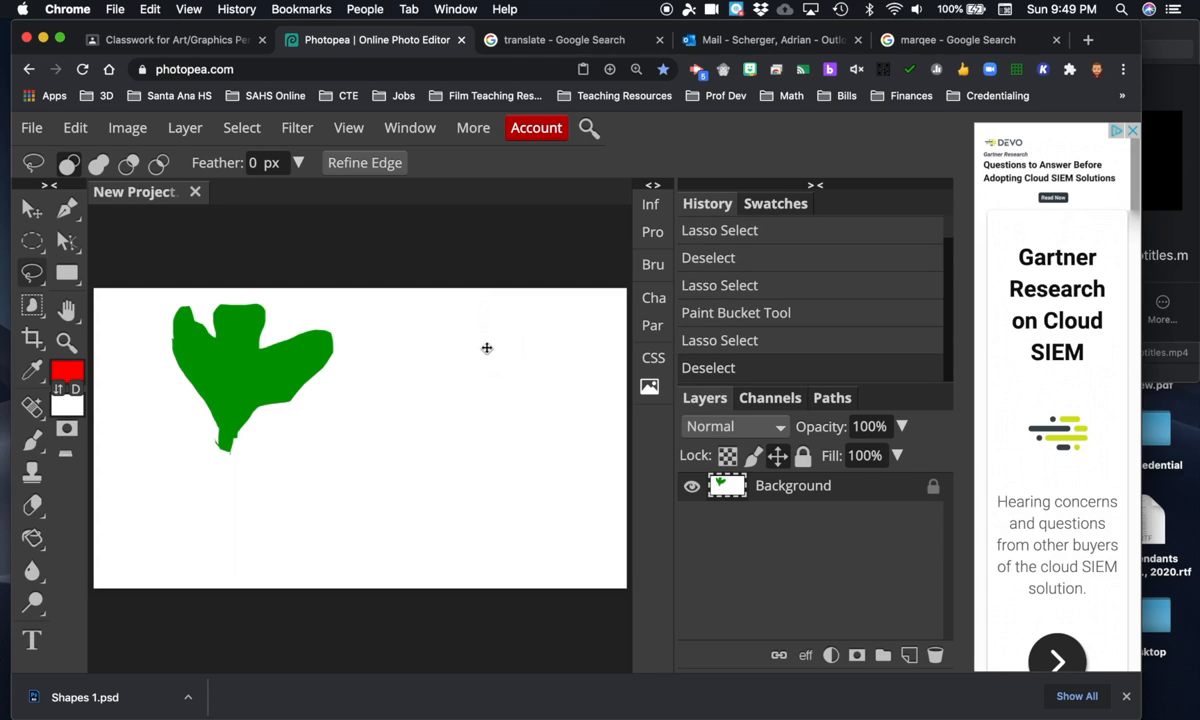
key(ctrl+z)
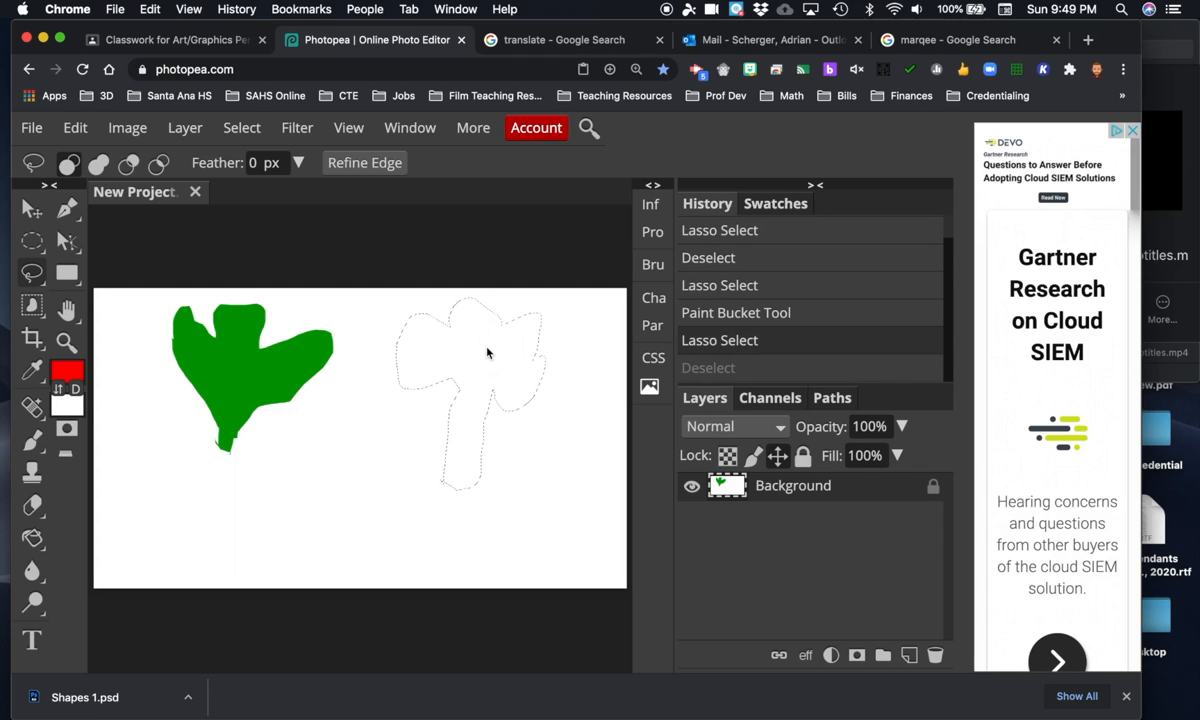
click(32, 538)
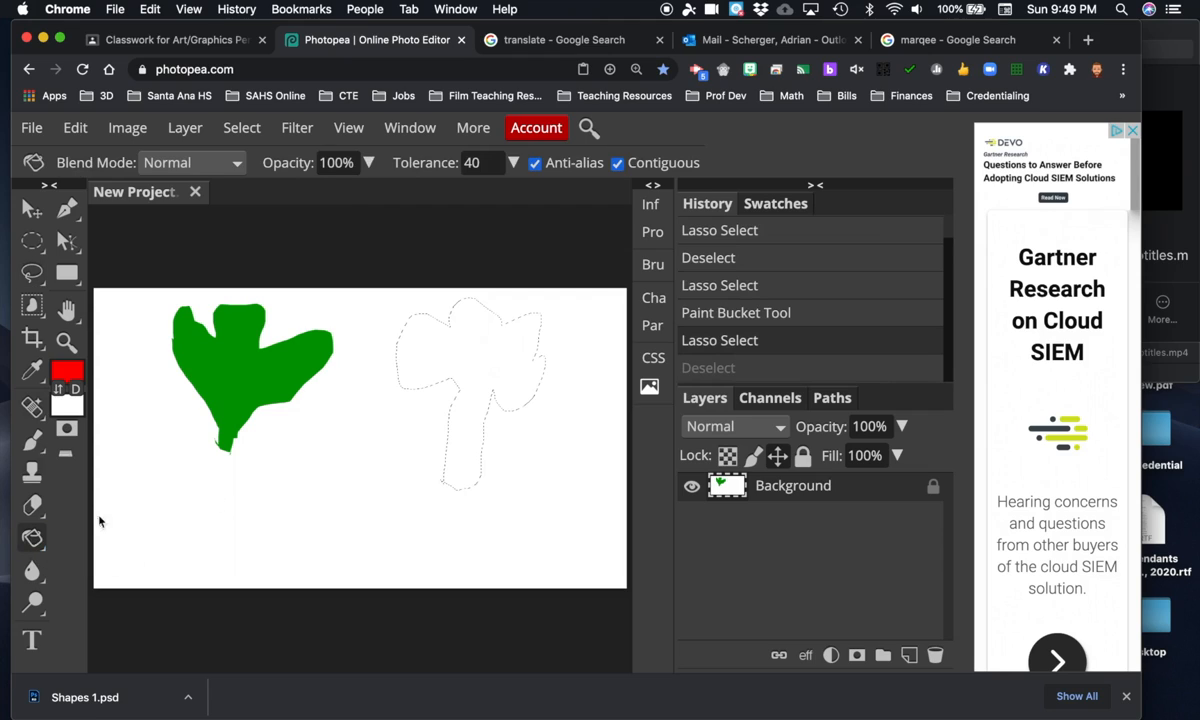
click(469, 368)
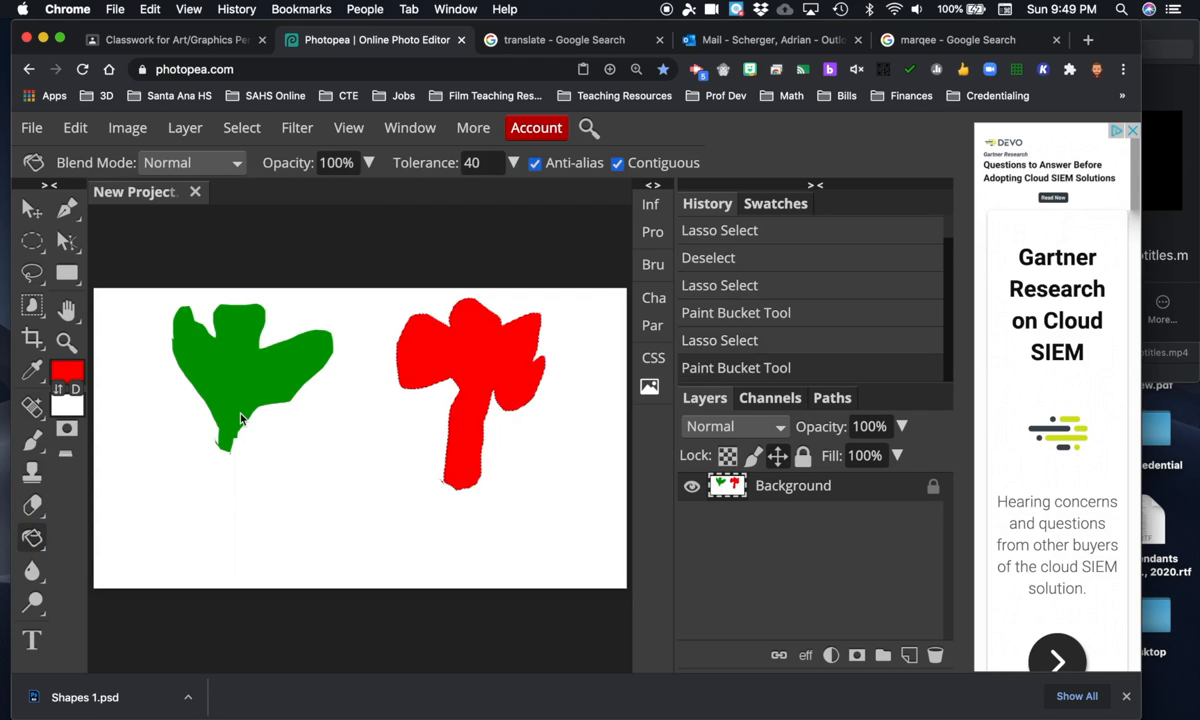
- Draw a freehand lasso selection of an irregular, looping shape below and between the green and red shapes
click(36, 275)
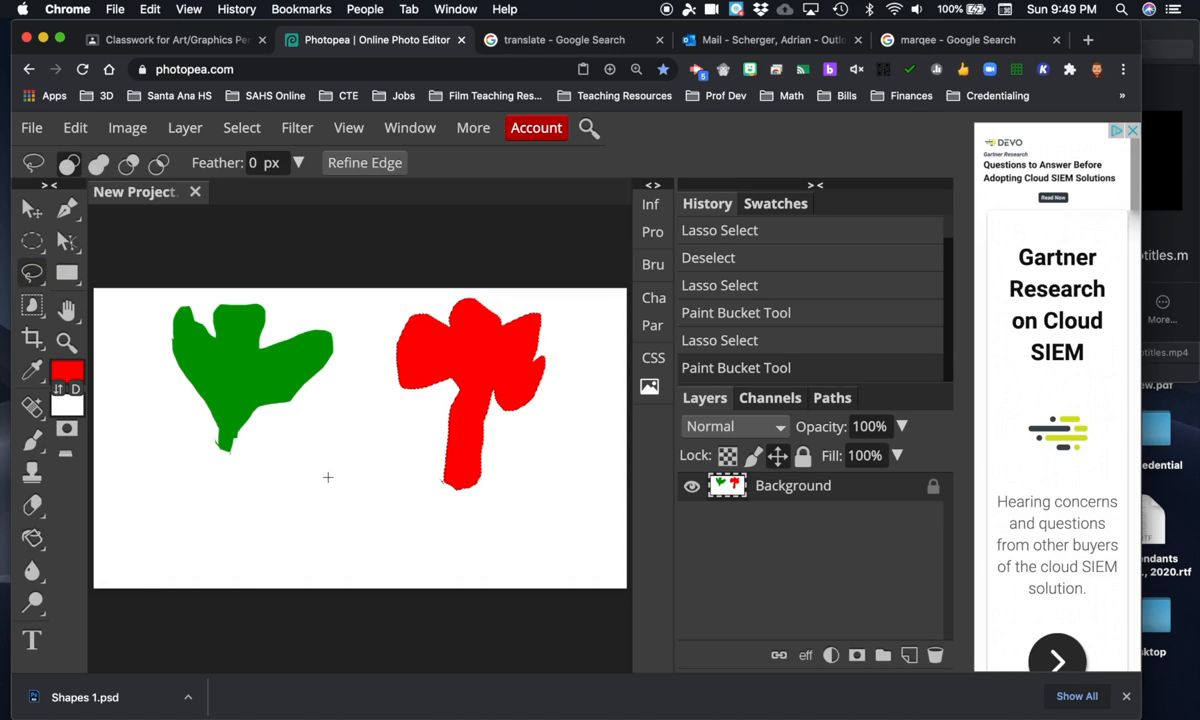
drag(330, 476, 280, 477)
mouse_move(334, 557)
mouse_down()
mouse_move(413, 512)
mouse_move(395, 476)
mouse_move(367, 477)
mouse_move(357, 428)
mouse_move(338, 411)
mouse_move(338, 438)
mouse_move(359, 458)
mouse_move(329, 462)
mouse_move(294, 443)
mouse_move(322, 472)
mouse_up()
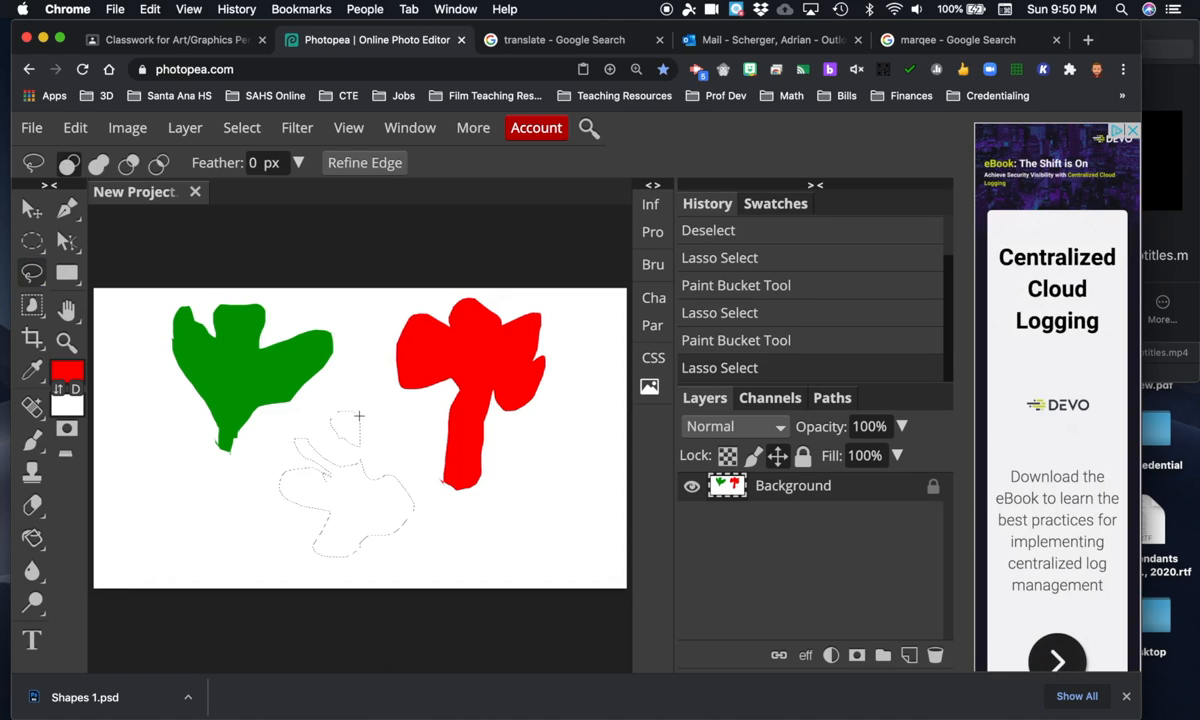
- Fill the looping selection with cyan 00ffff using the Paint Bucket and clear the selection
click(68, 372)
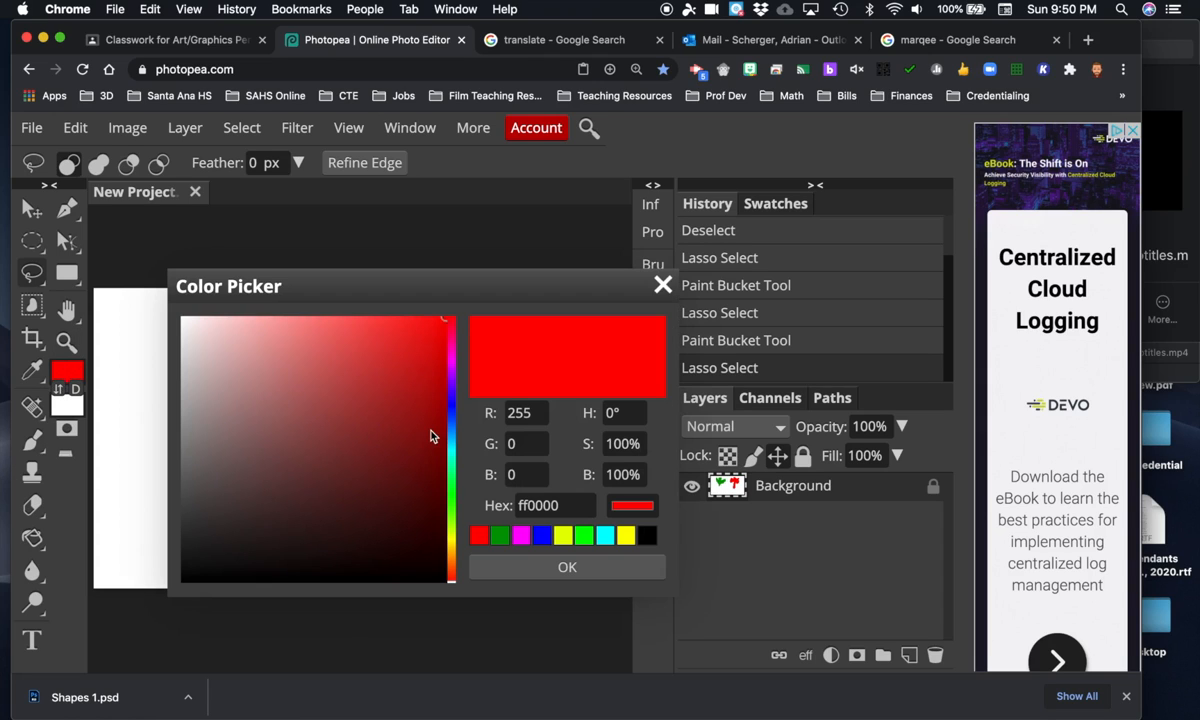
click(605, 535)
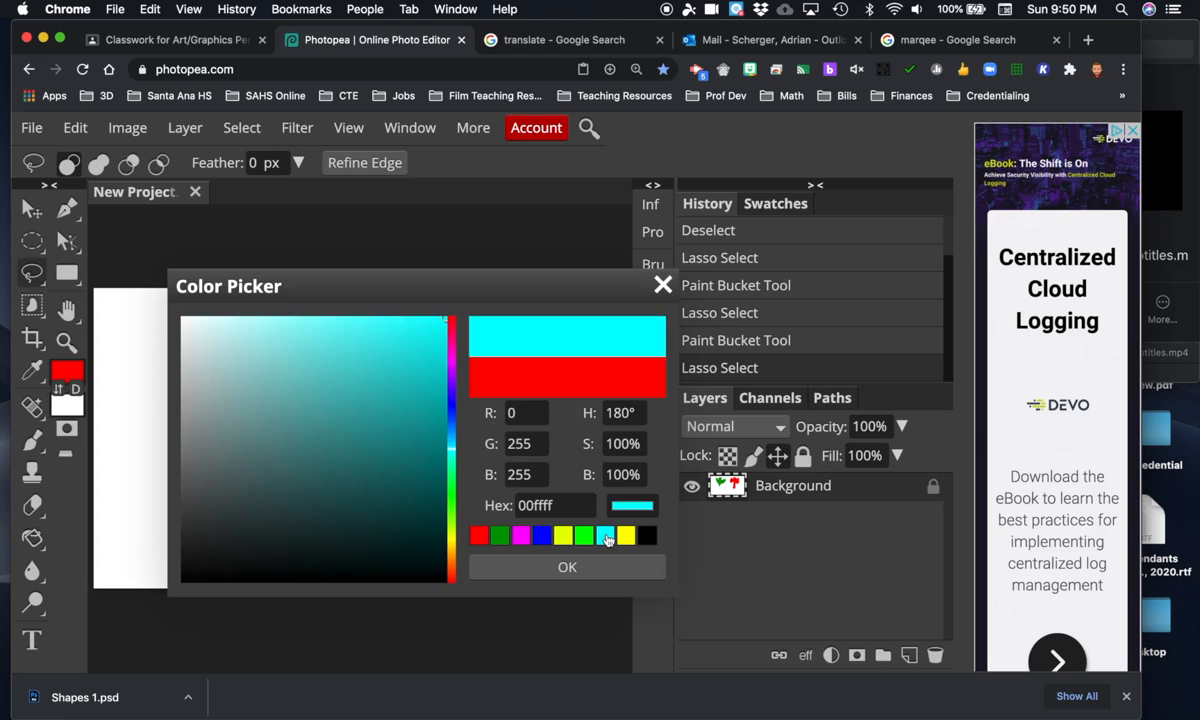
click(590, 569)
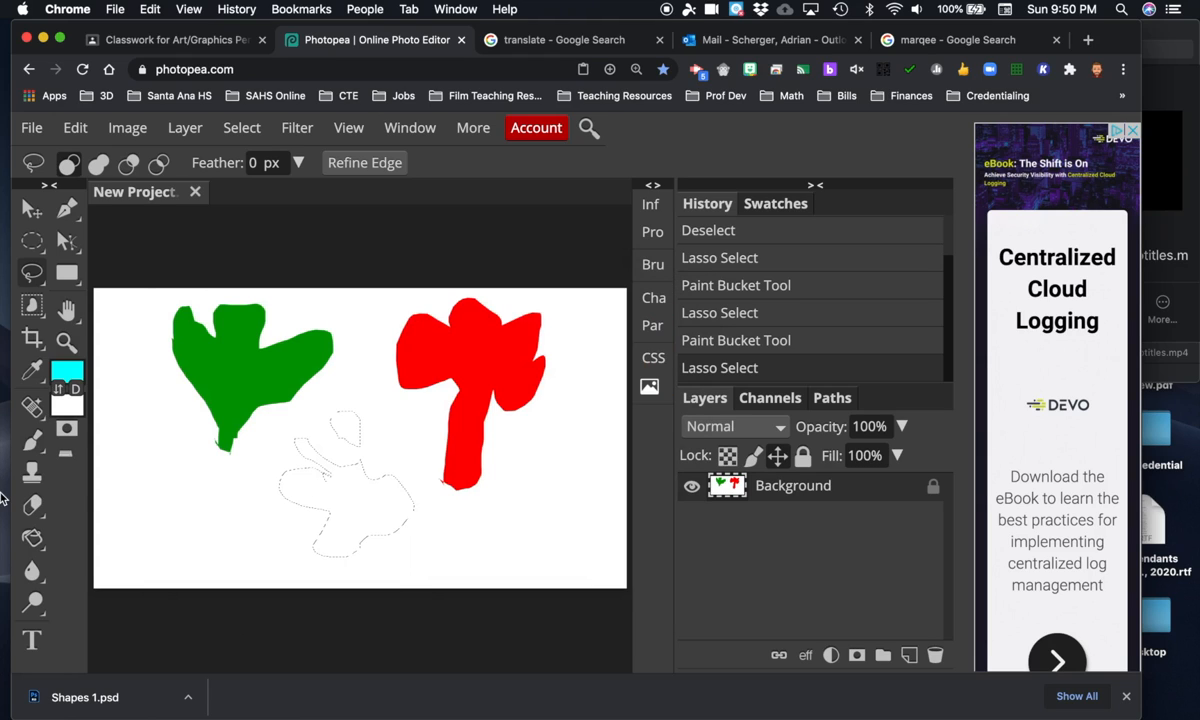
click(33, 539)
click(336, 509)
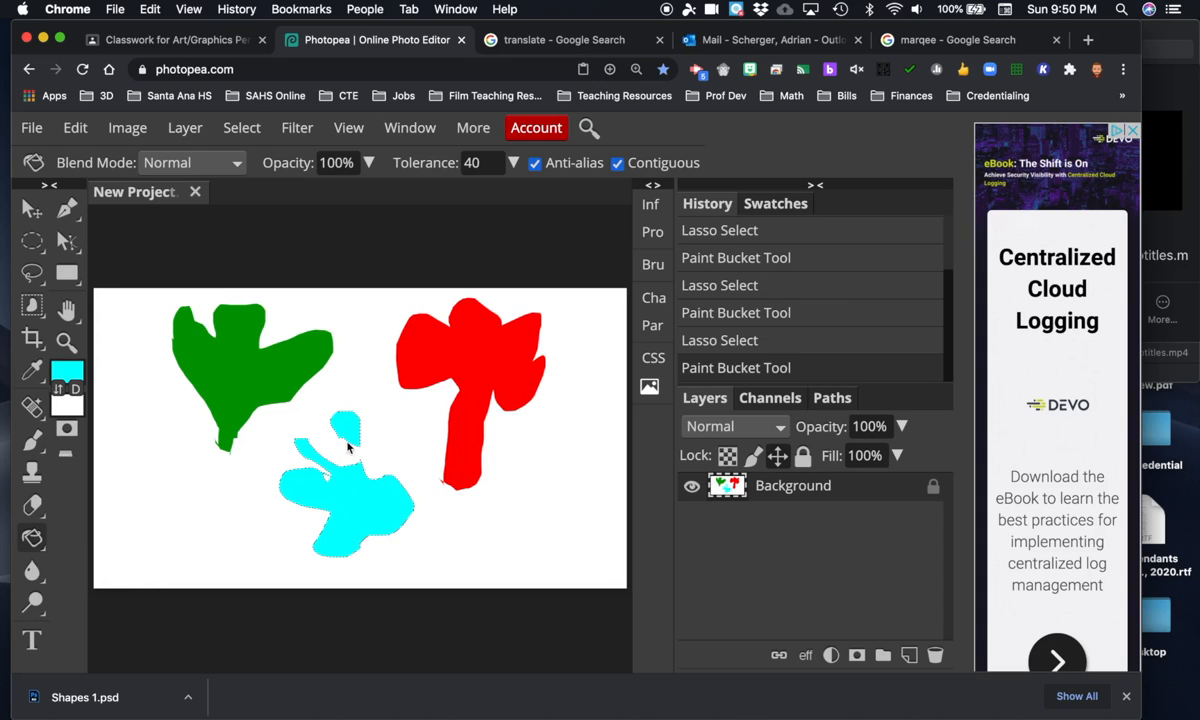
click(32, 272)
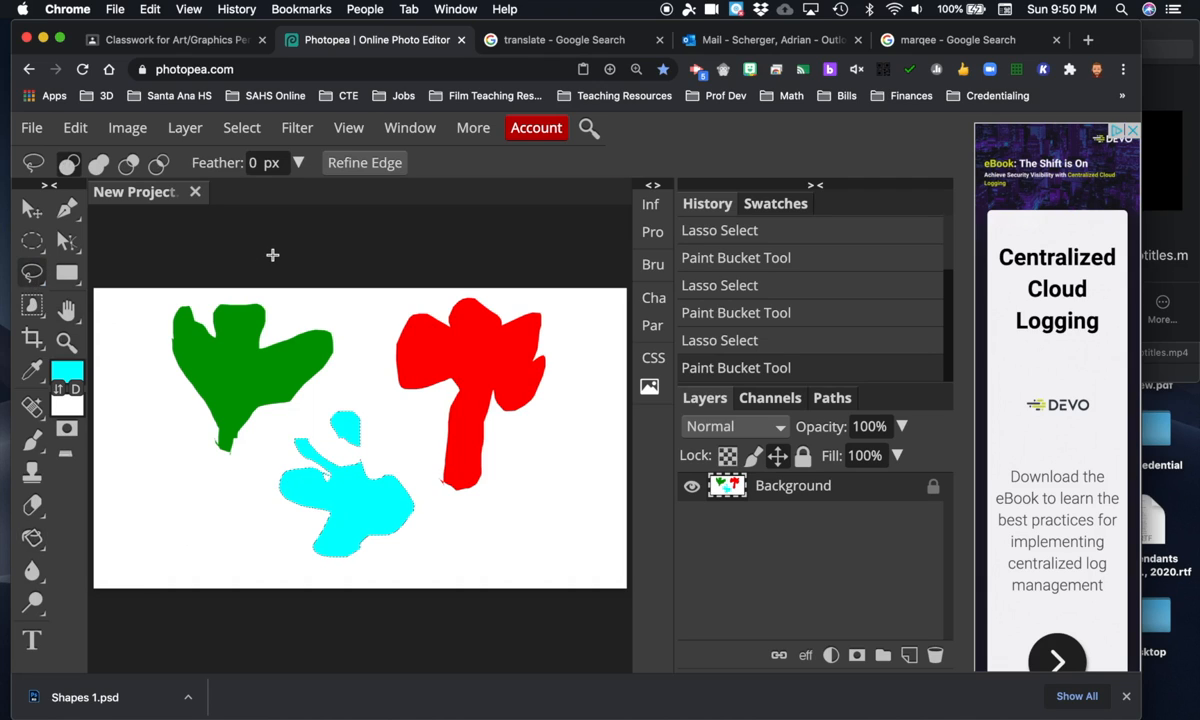
click(272, 255)
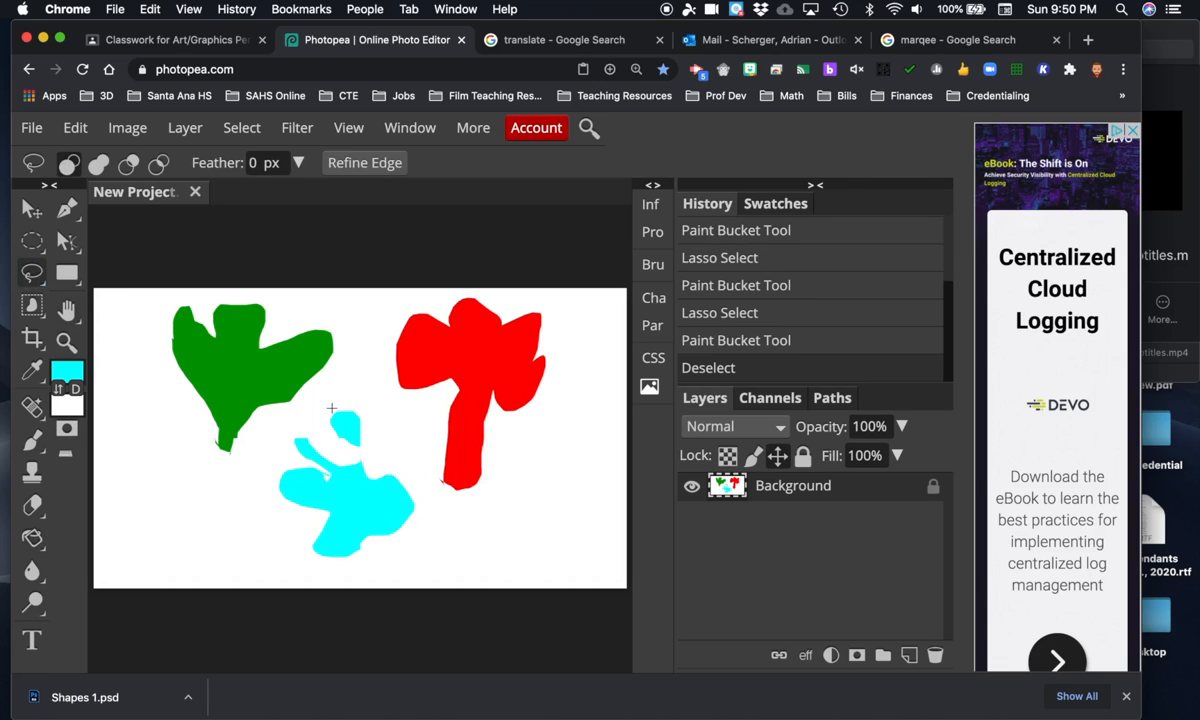
- Rename the project as Shapes 2
click(31, 130)
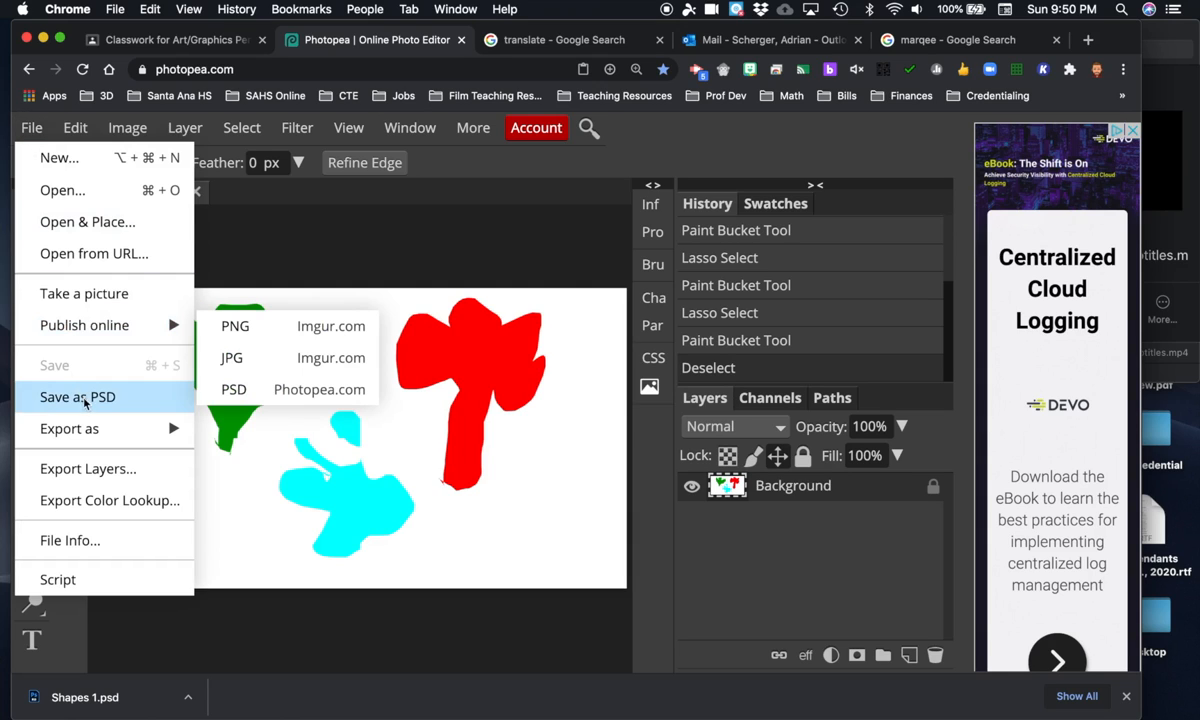
click(338, 199)
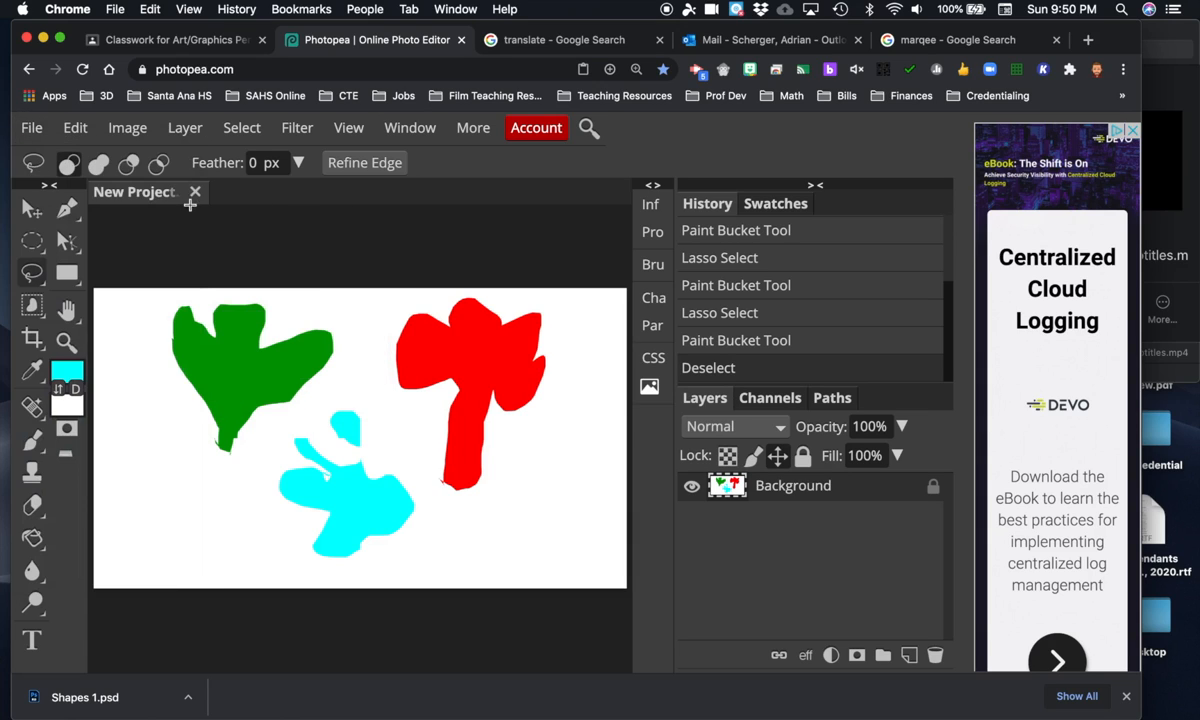
double_click(135, 193)
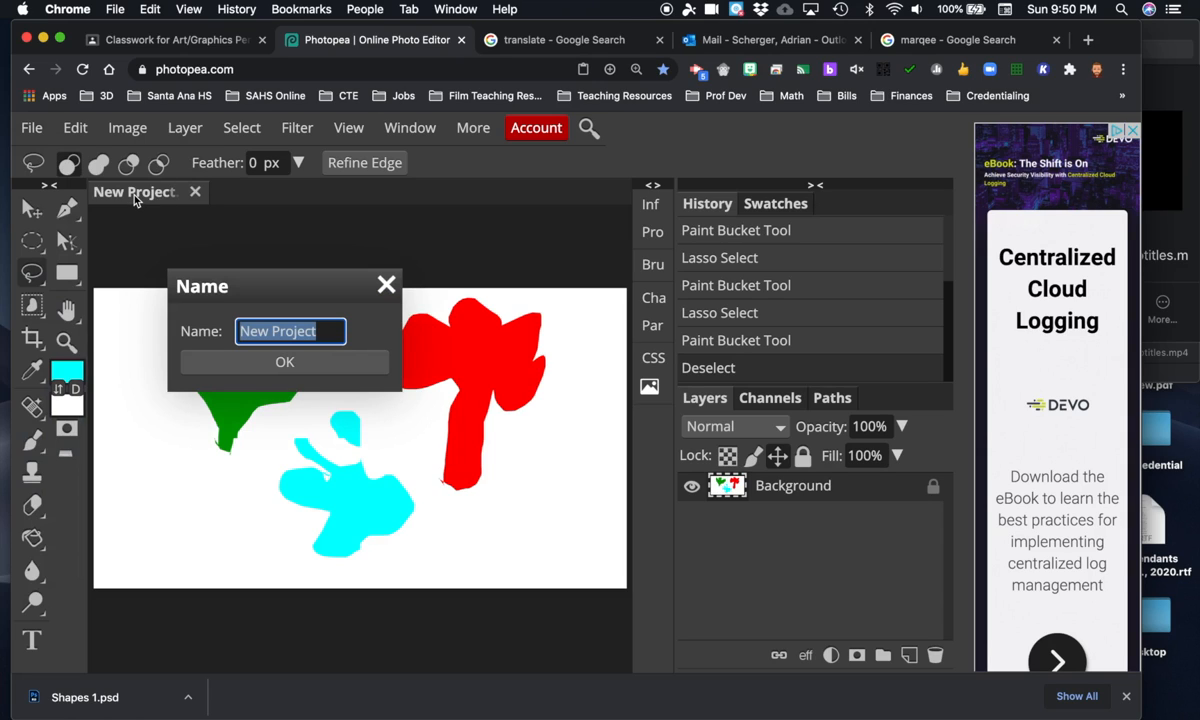
text(Shapes 2)
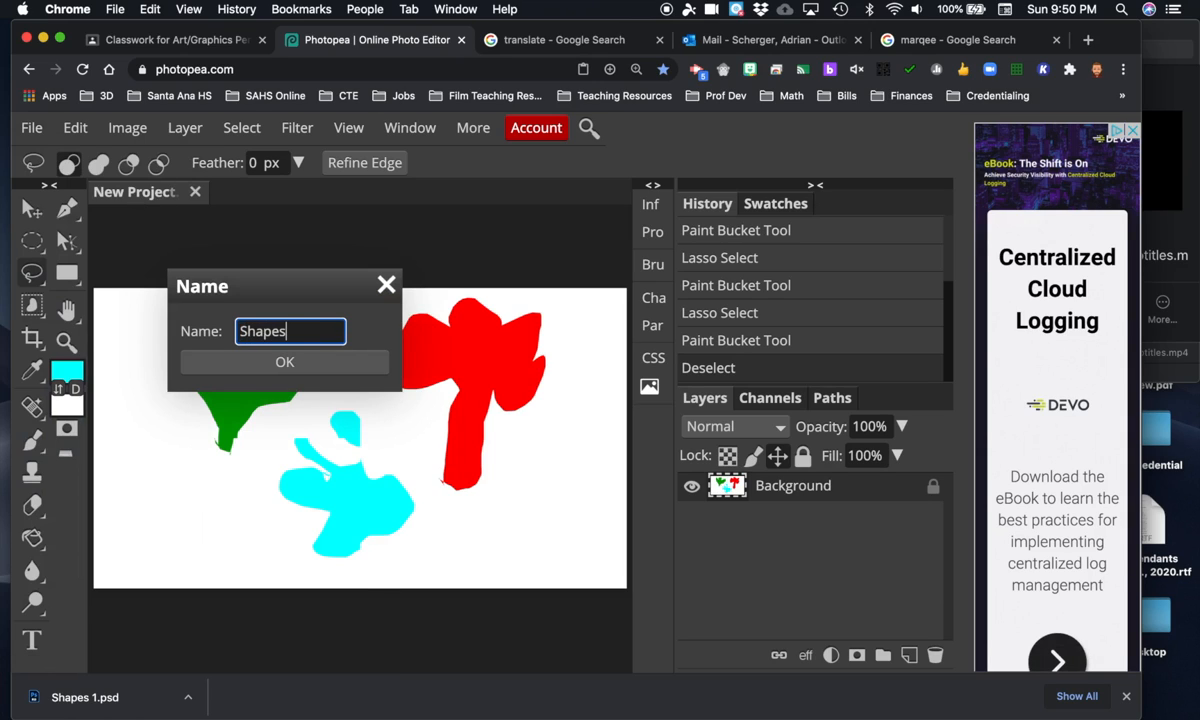
click(285, 360)
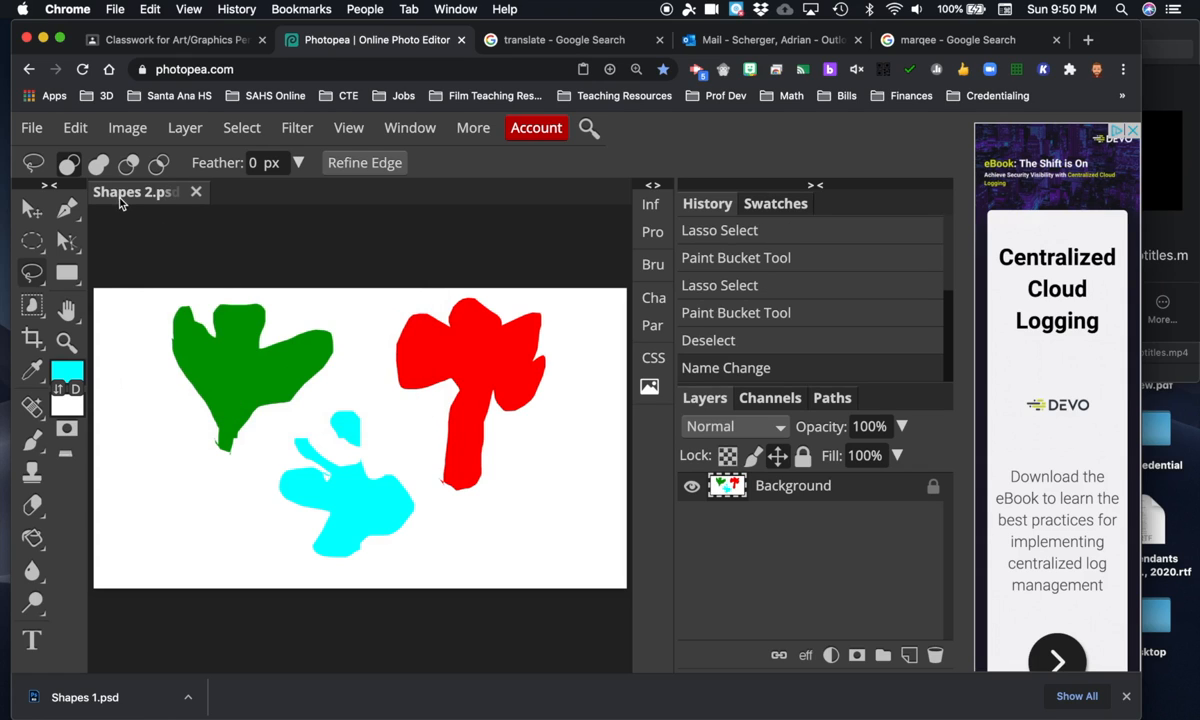
- Save the Shapes 2 project as a PSD file
click(30, 127)
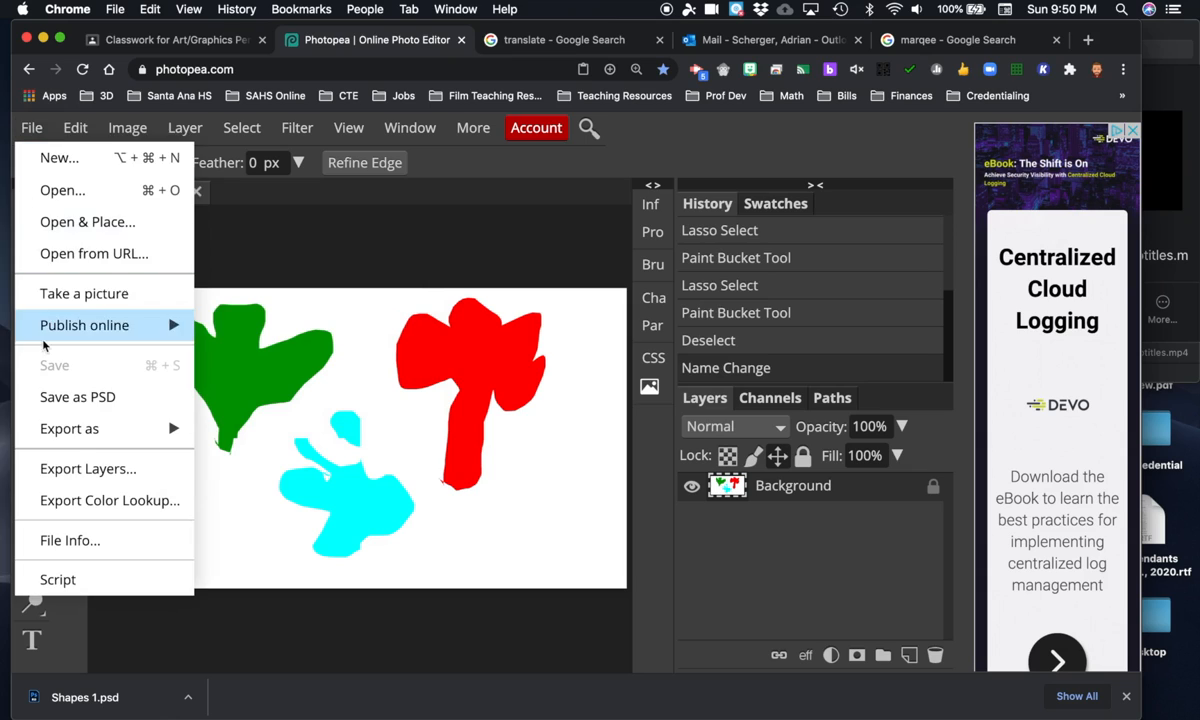
click(52, 405)
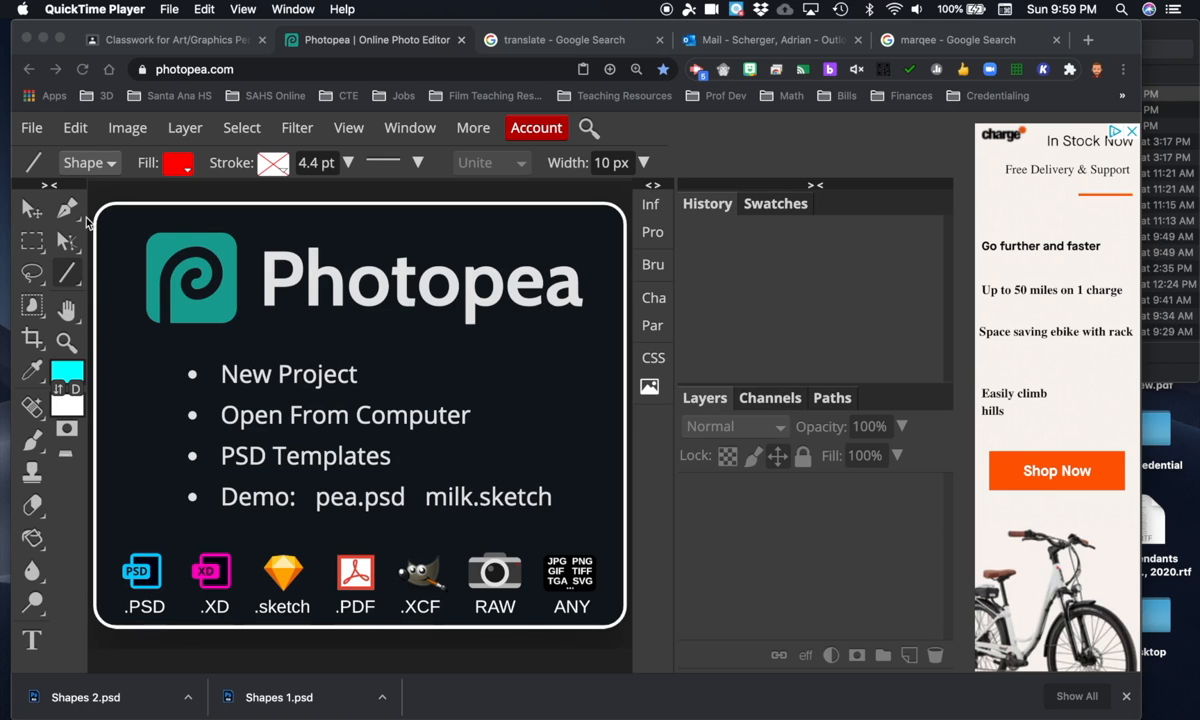
- Choose the Rectangle shape tool and create a new 1920 x 1080 px project at 150 DPI with a white background
click(73, 282)
right_click(73, 282)
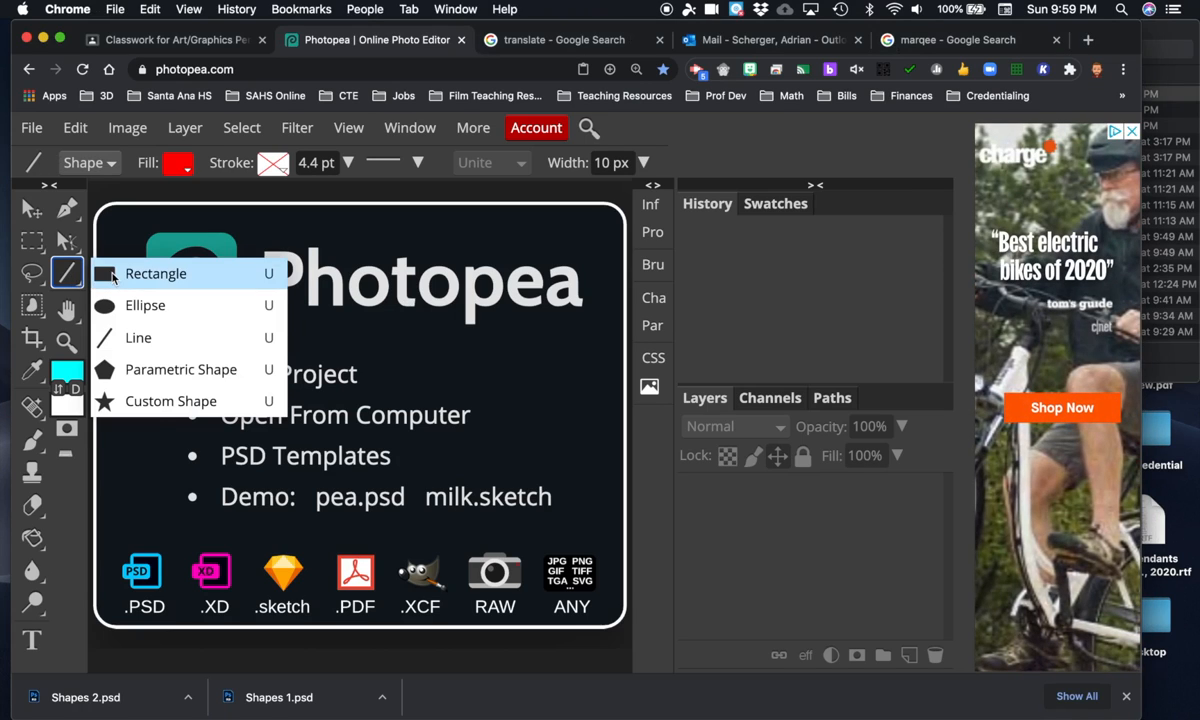
click(110, 268)
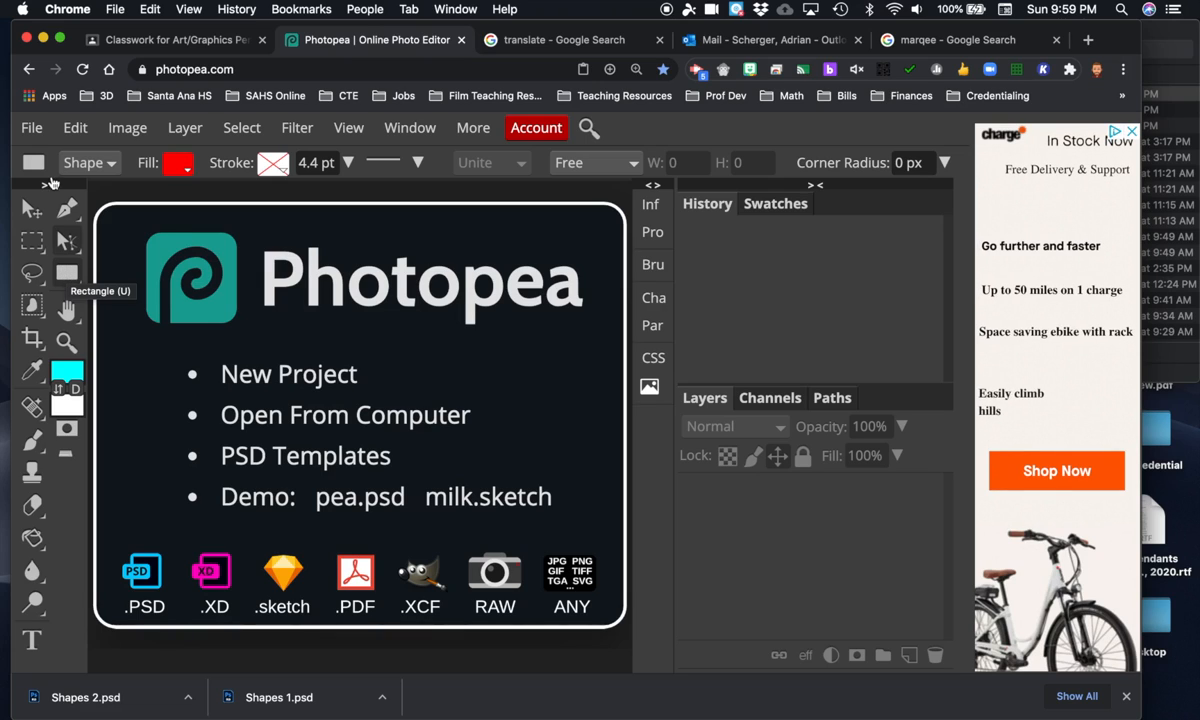
click(33, 131)
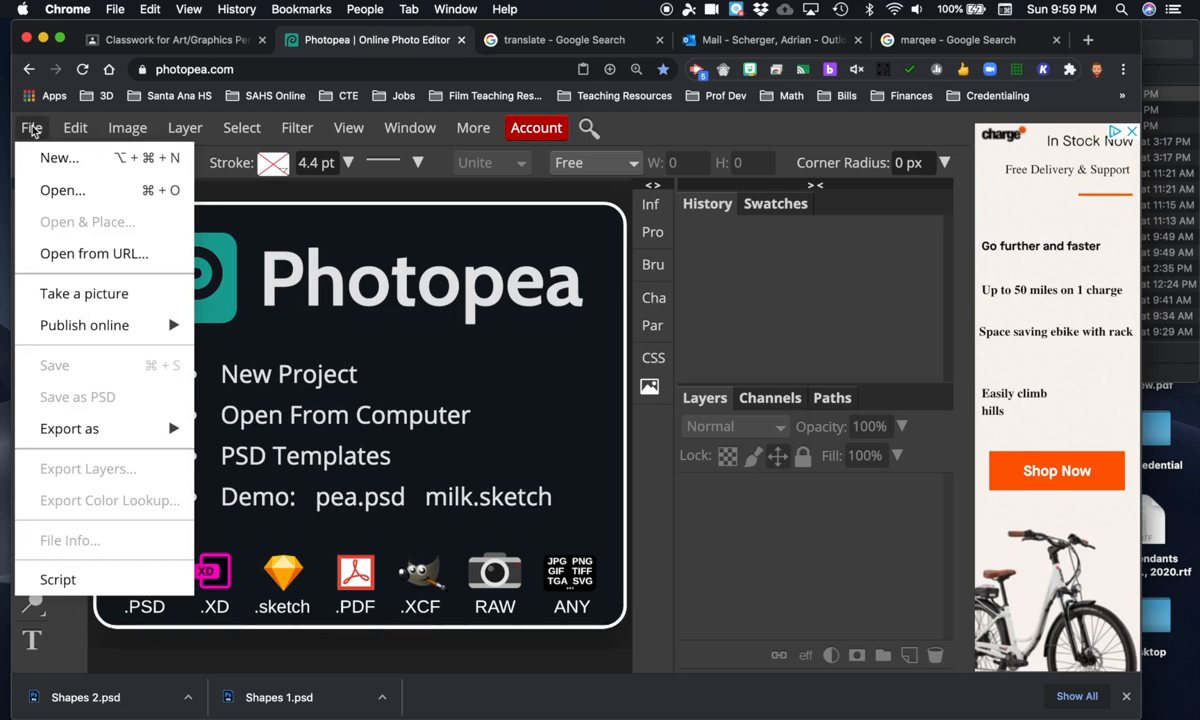
click(71, 159)
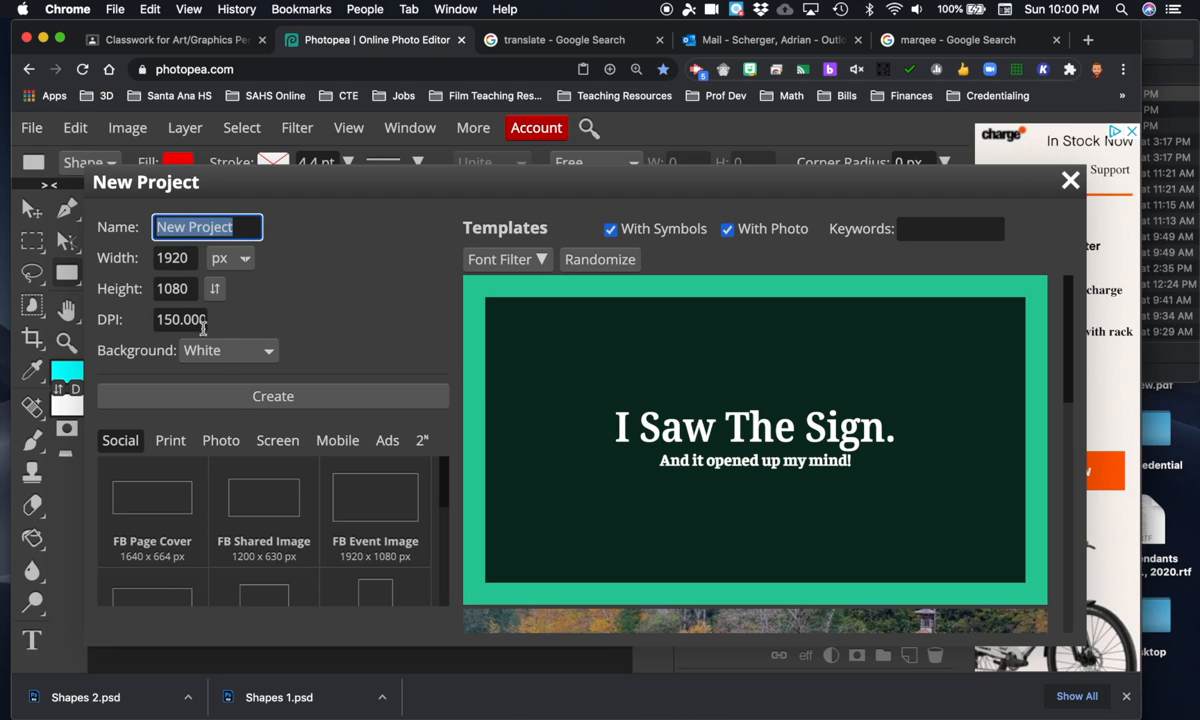
click(234, 396)
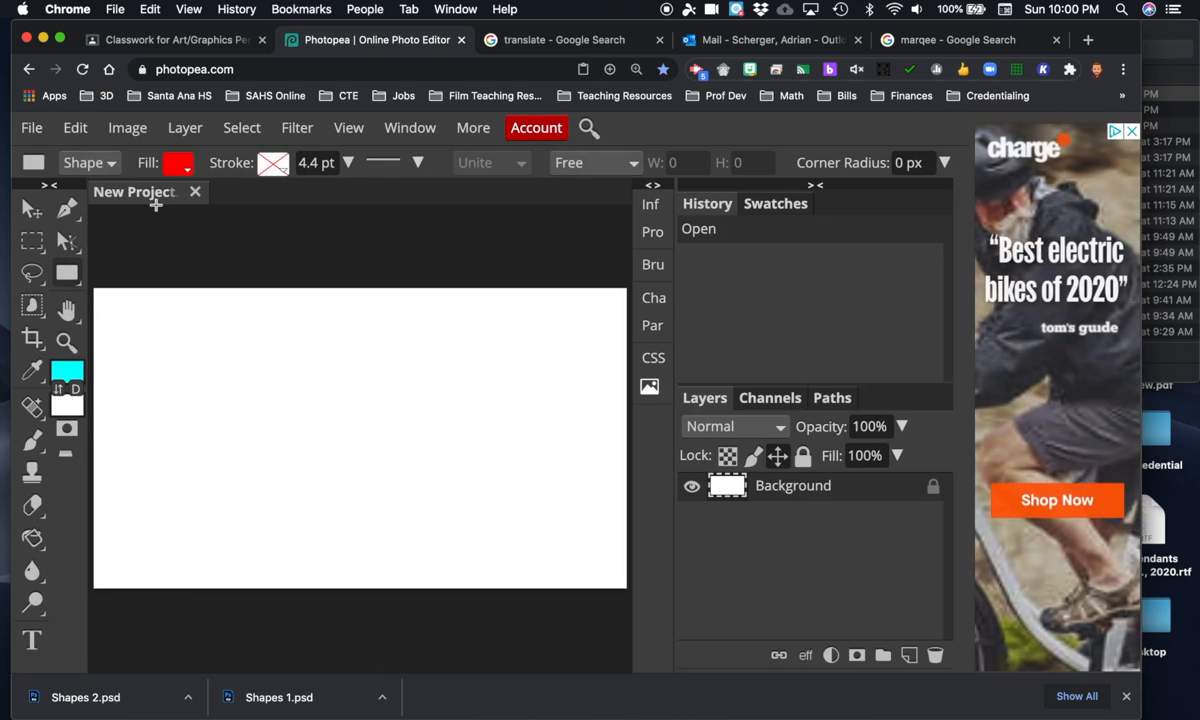
- Rename the new project as Shapes 3
double_click(150, 192)
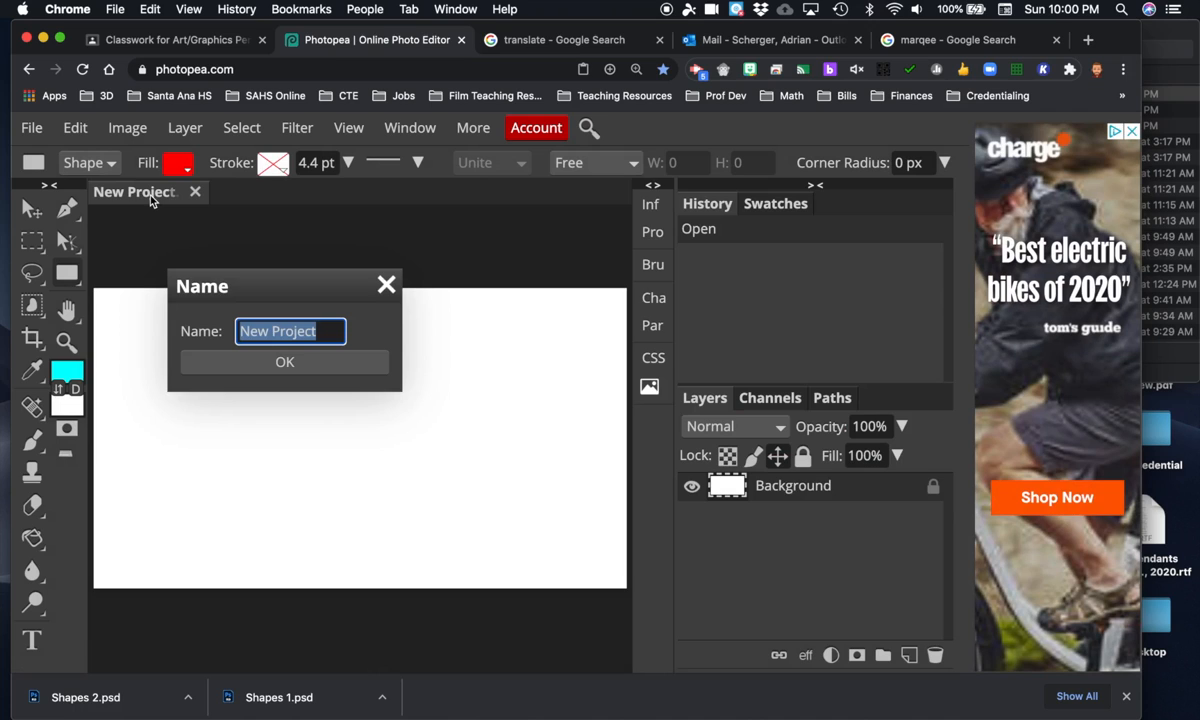
text(Shapes )
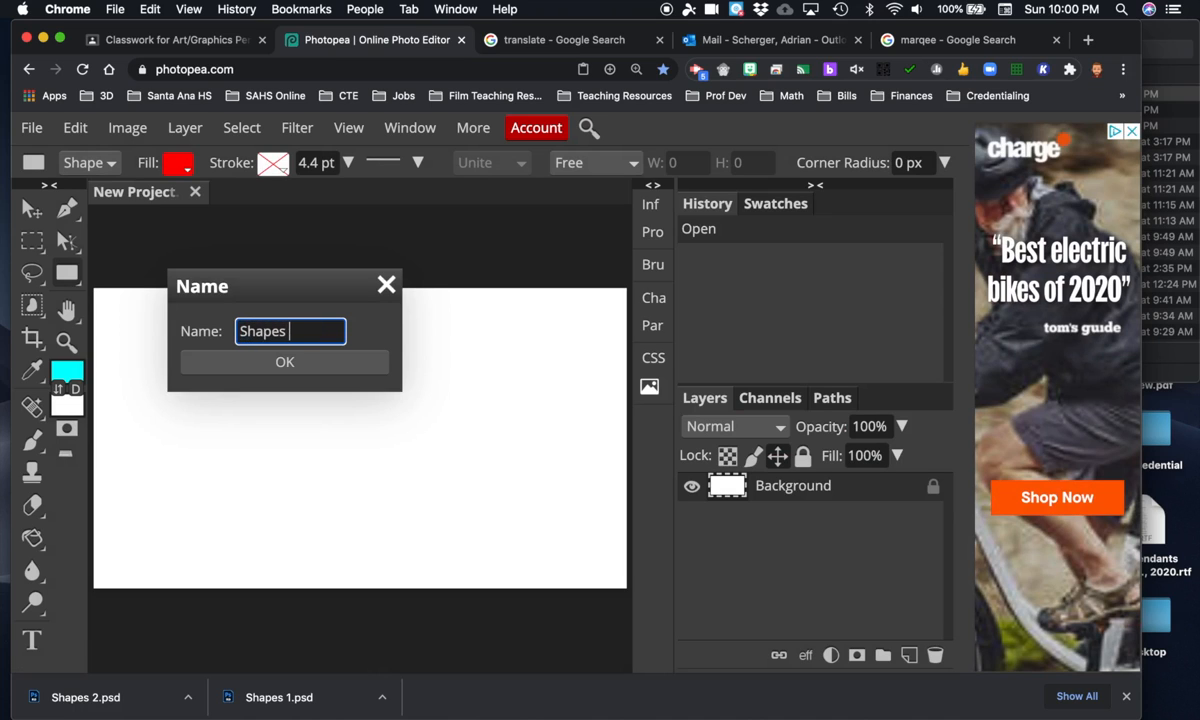
text(3)
click(291, 367)
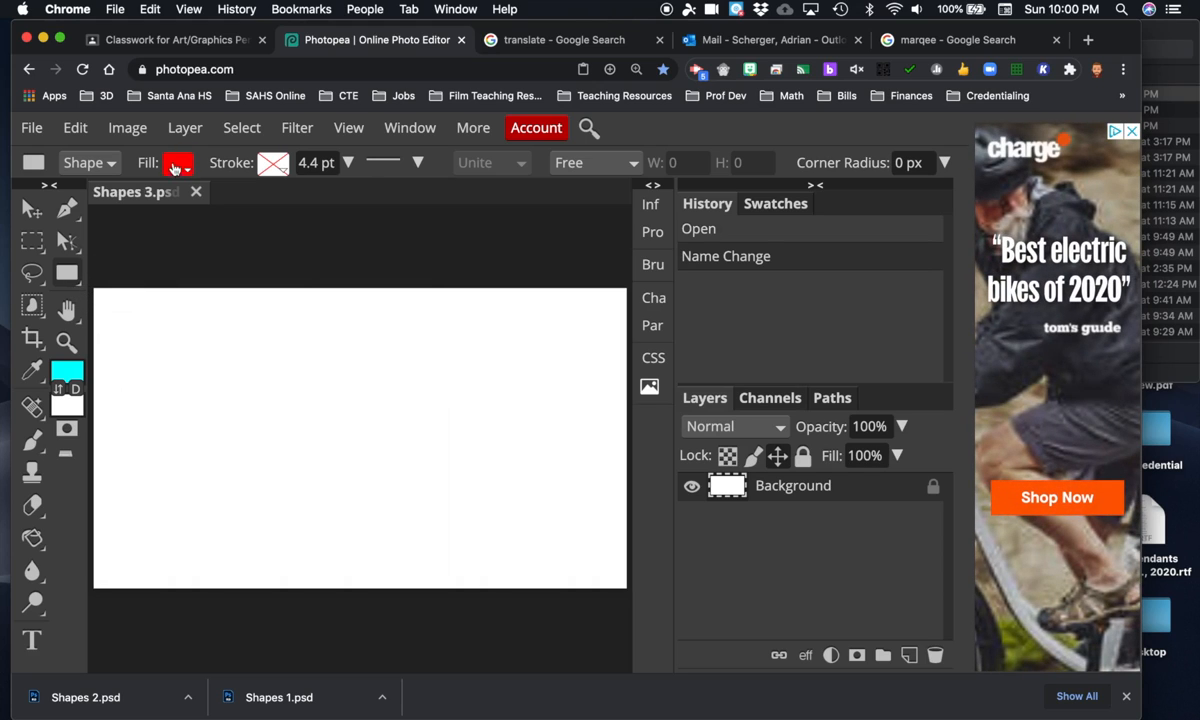
- Draw a wide red rectangle in the canvas's upper-left area with the Rectangle shape tool
right_click(67, 274)
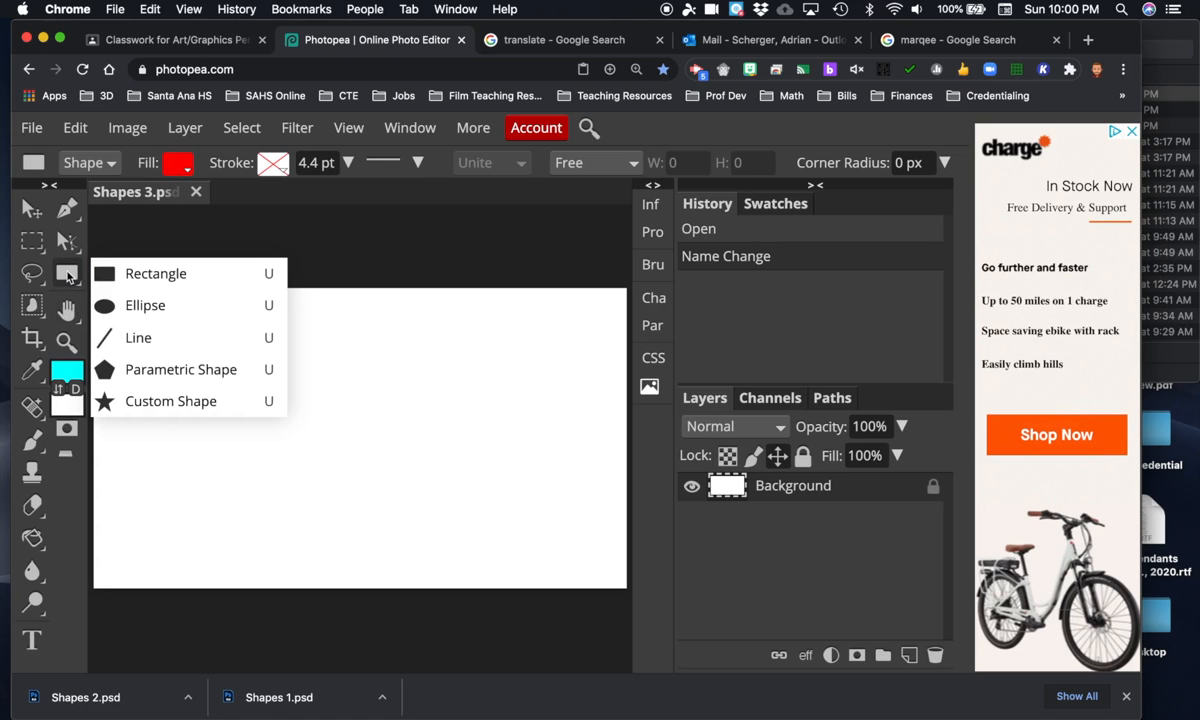
click(126, 273)
drag(131, 317, 254, 385)
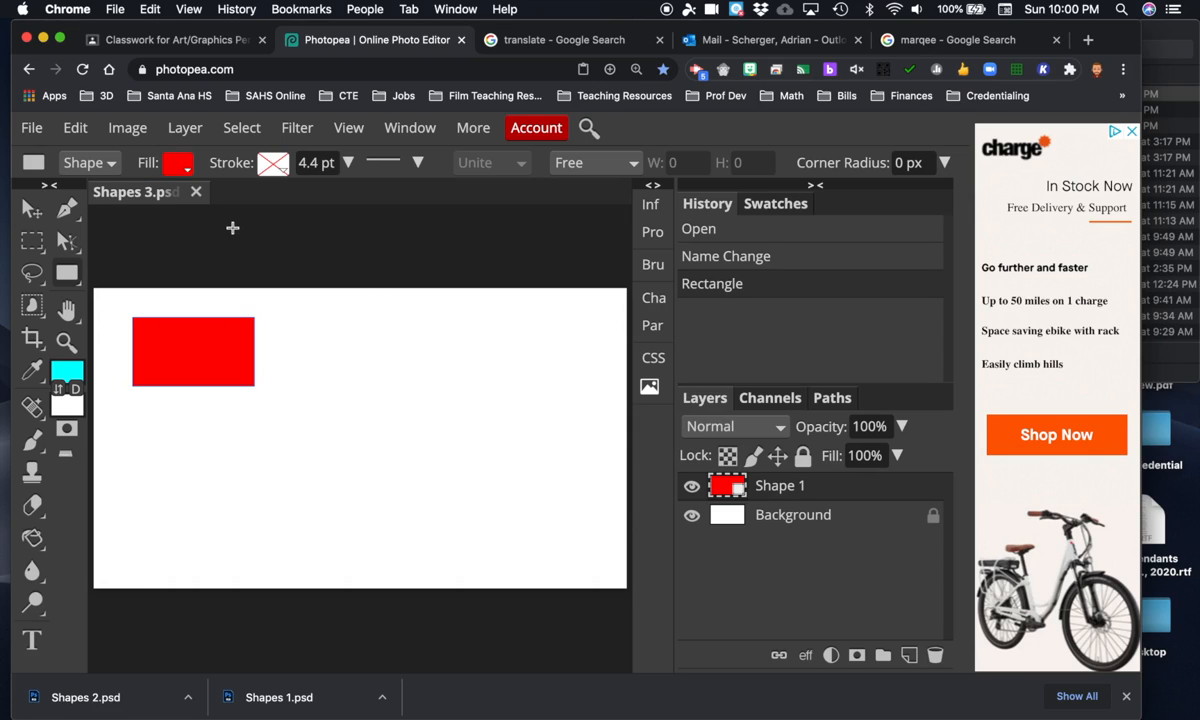
- Switch the rectangle's fill to blue and back to red, leaving no additional rectangle
click(172, 163)
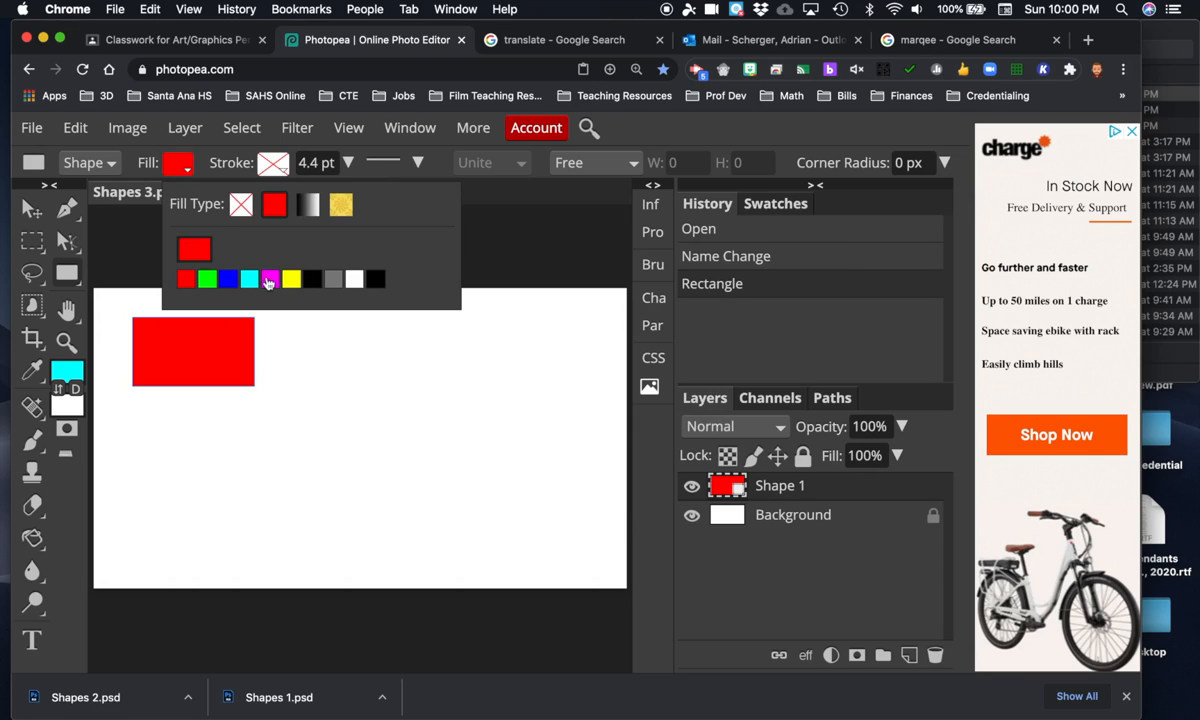
click(226, 277)
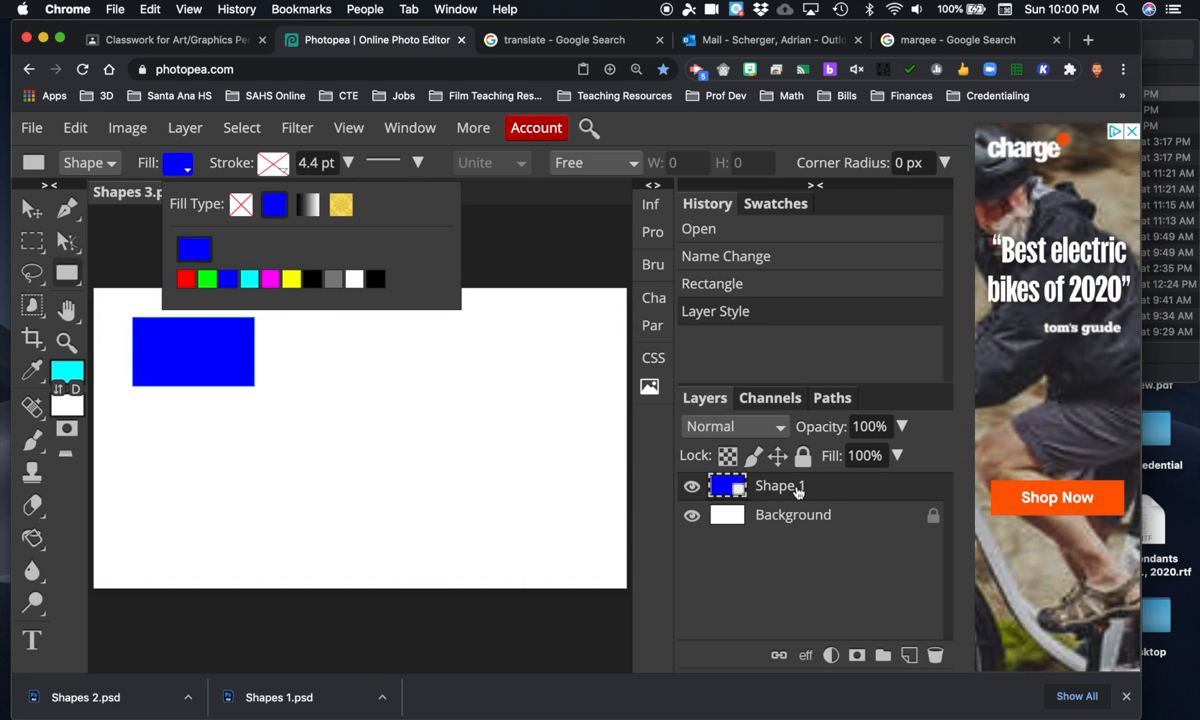
click(186, 280)
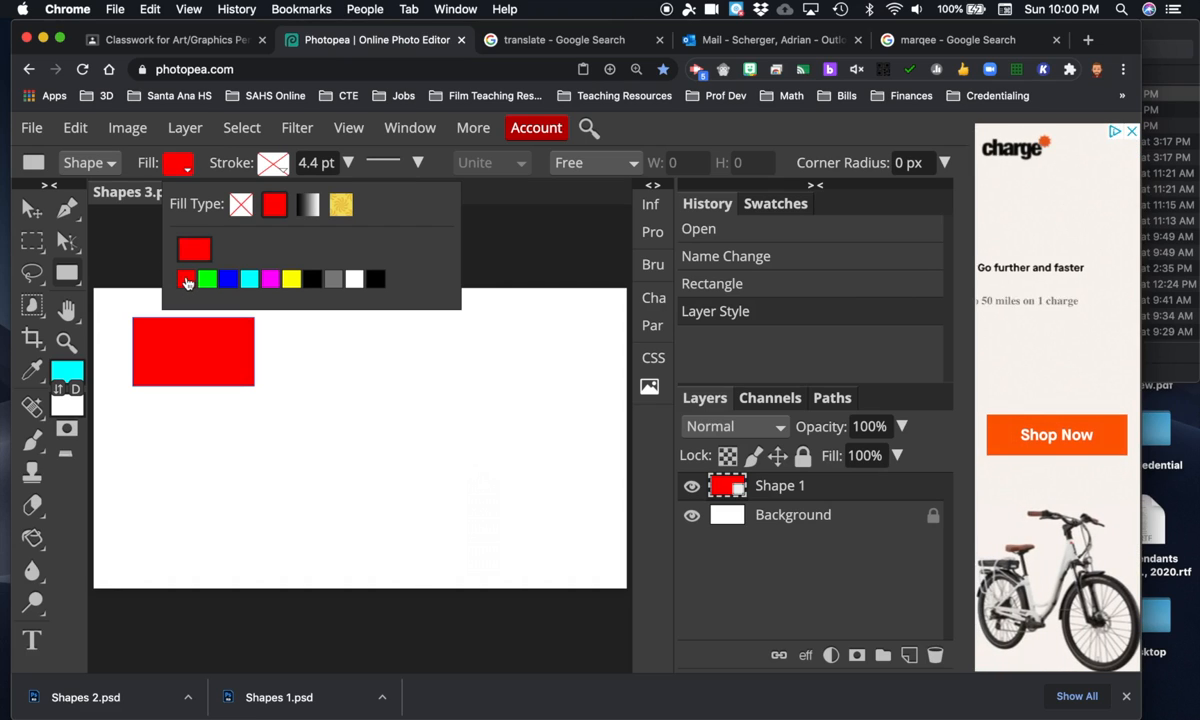
click(139, 241)
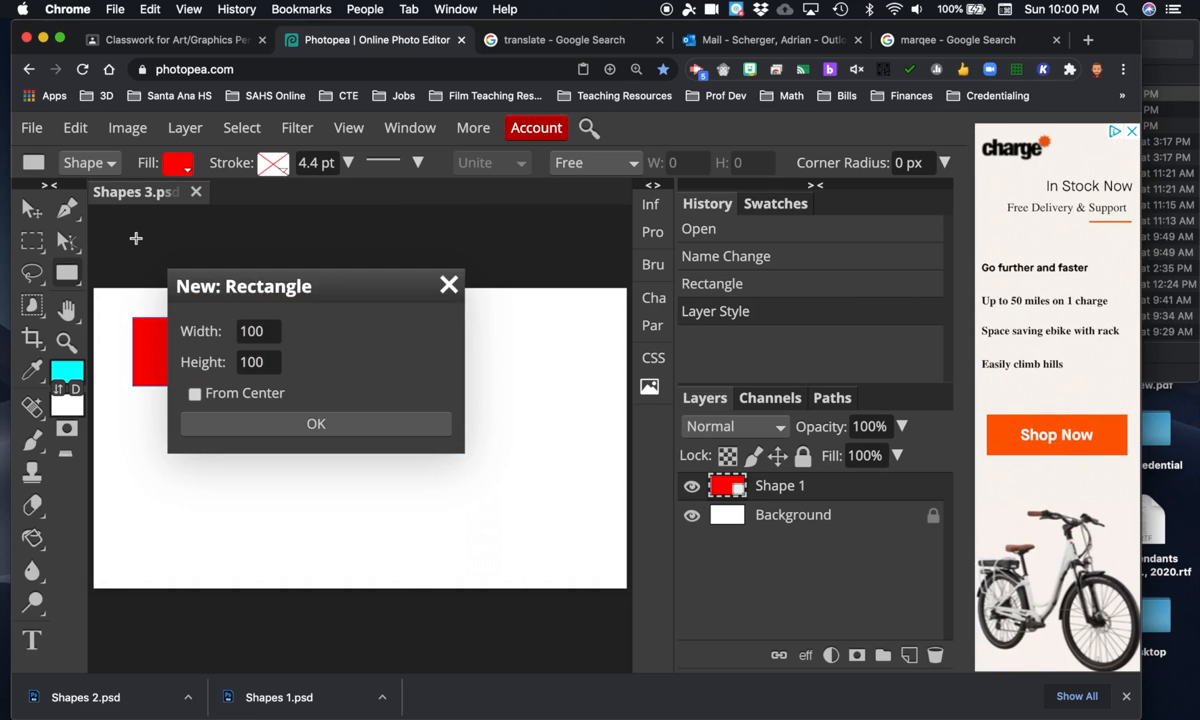
click(445, 282)
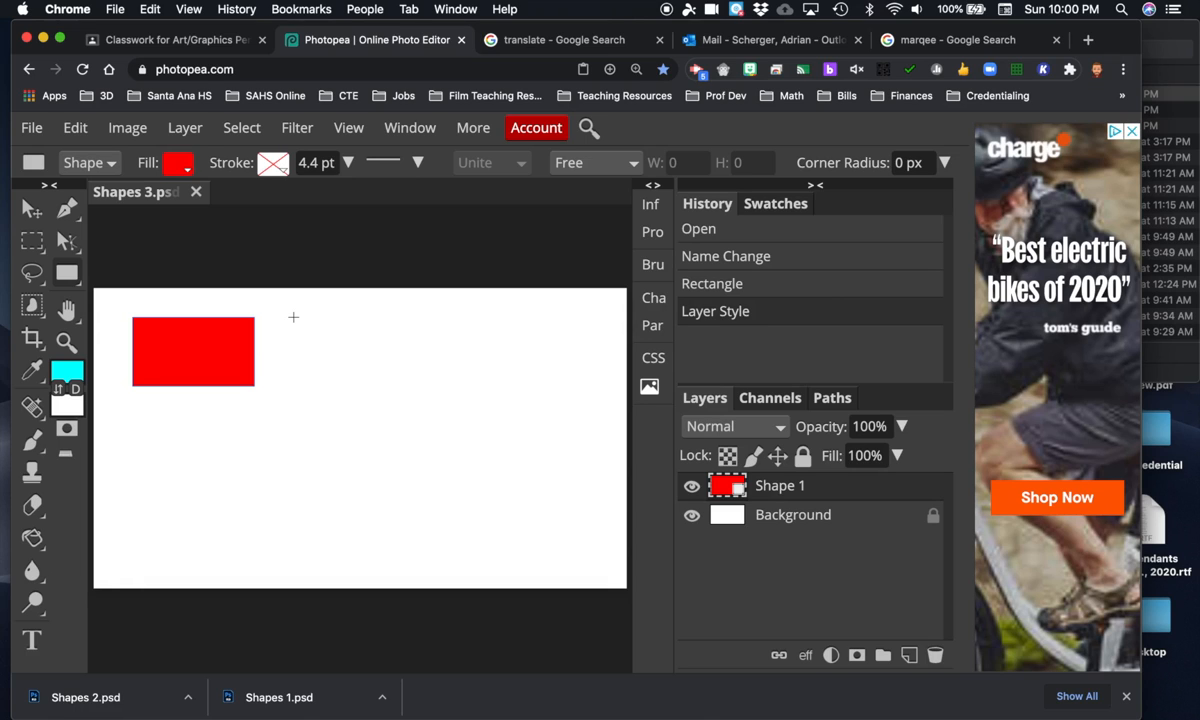
- Draw a square beside the red rectangle, with their upper edges aligned, and fill it with blue
drag(293, 317, 429, 404)
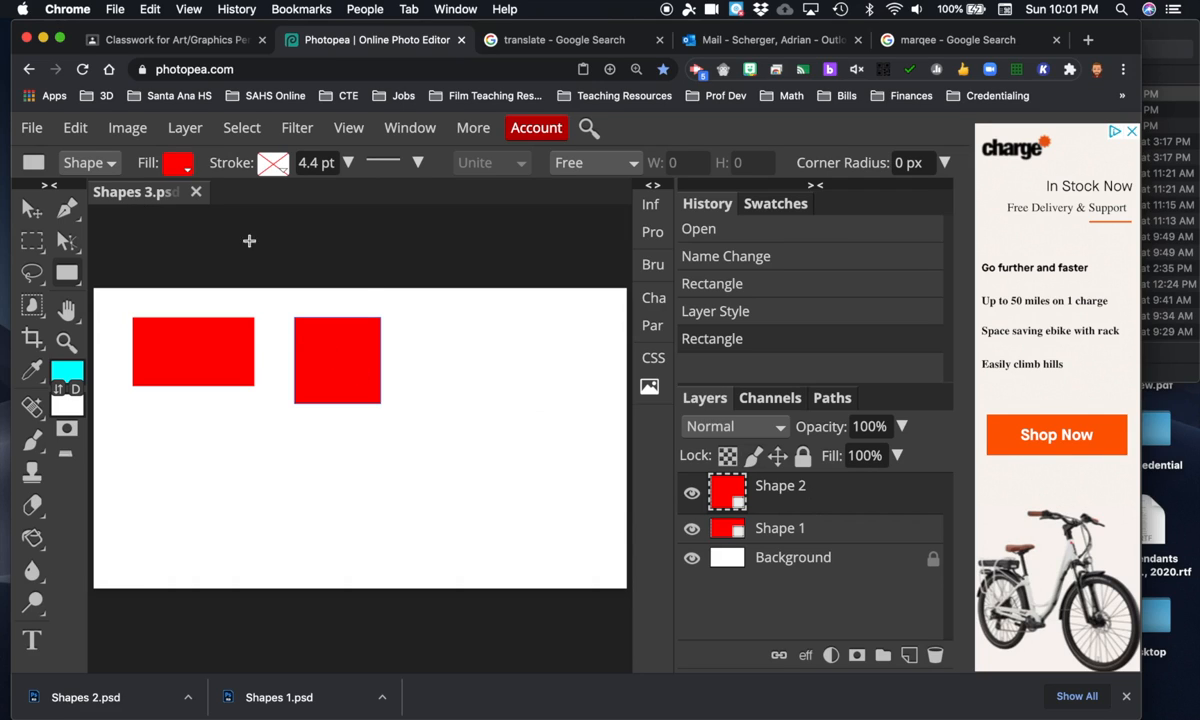
click(176, 168)
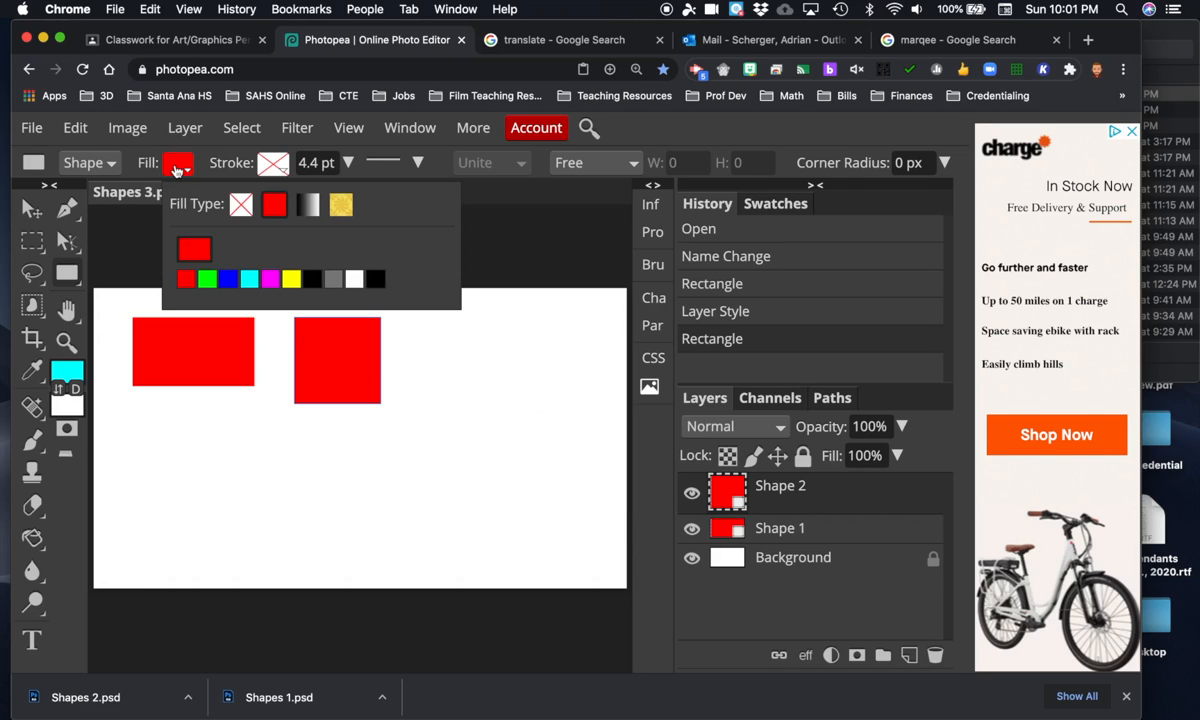
click(227, 279)
click(857, 509)
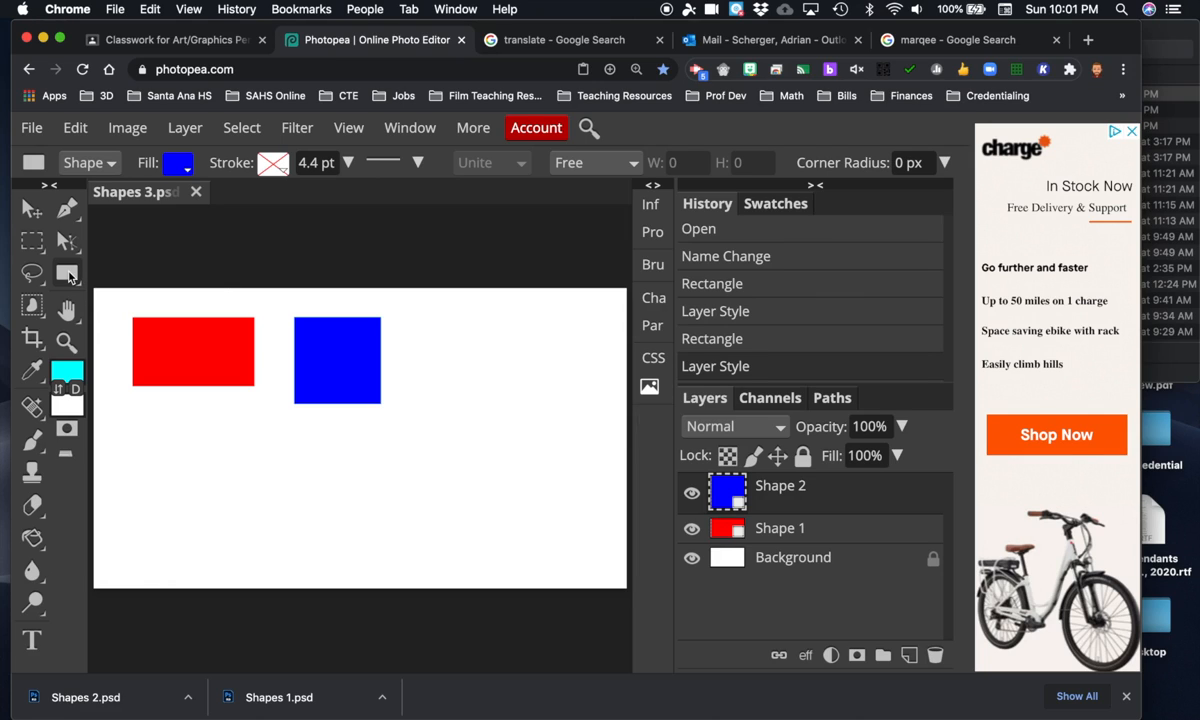
- Draw a tall, narrow ellipse to the right of the blue square and fill it with yellow
click(68, 274)
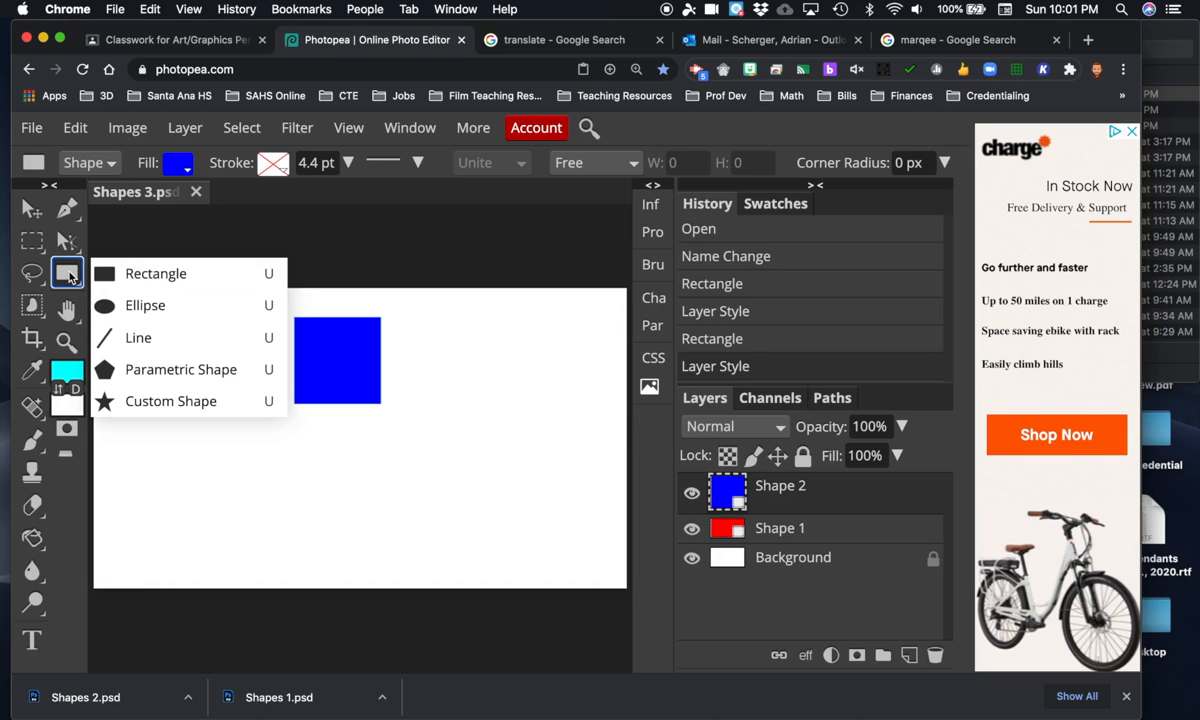
click(111, 306)
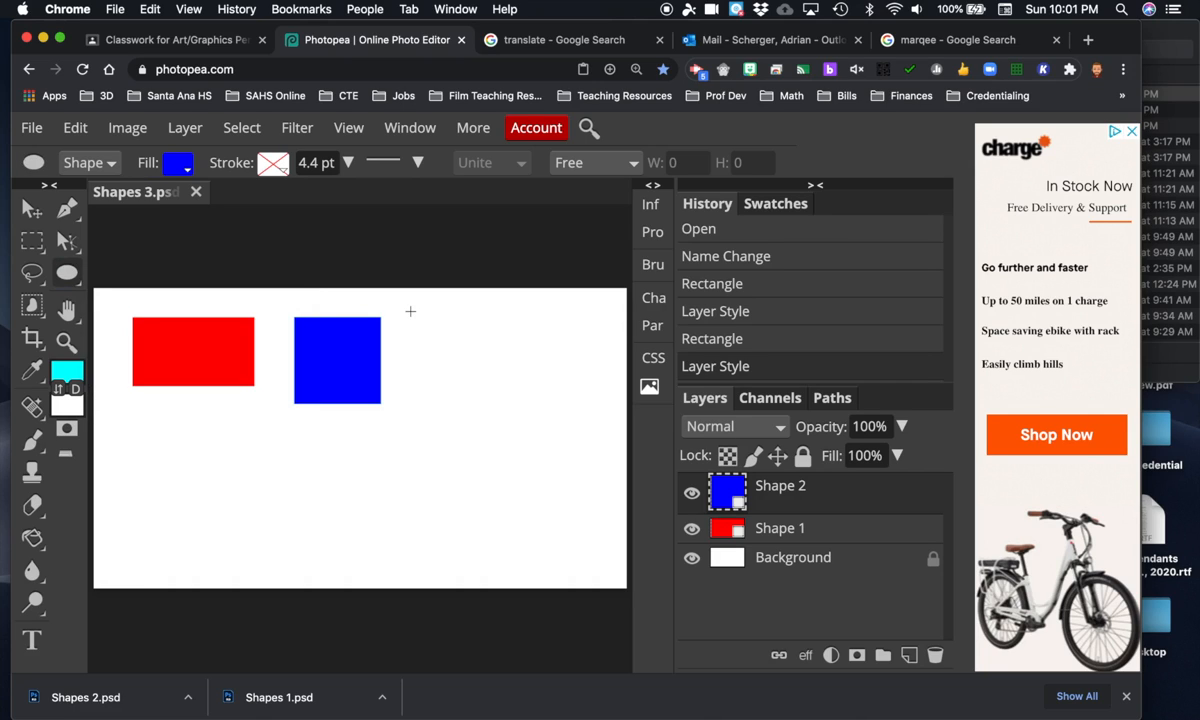
drag(410, 311, 480, 438)
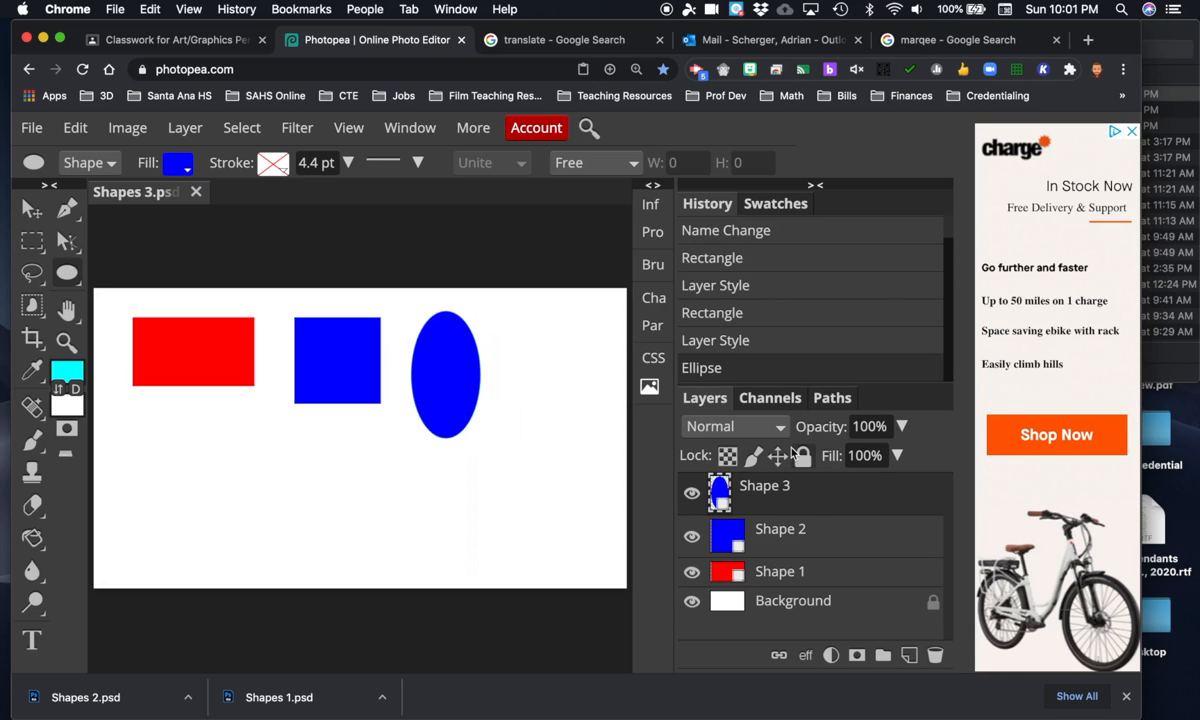
click(185, 174)
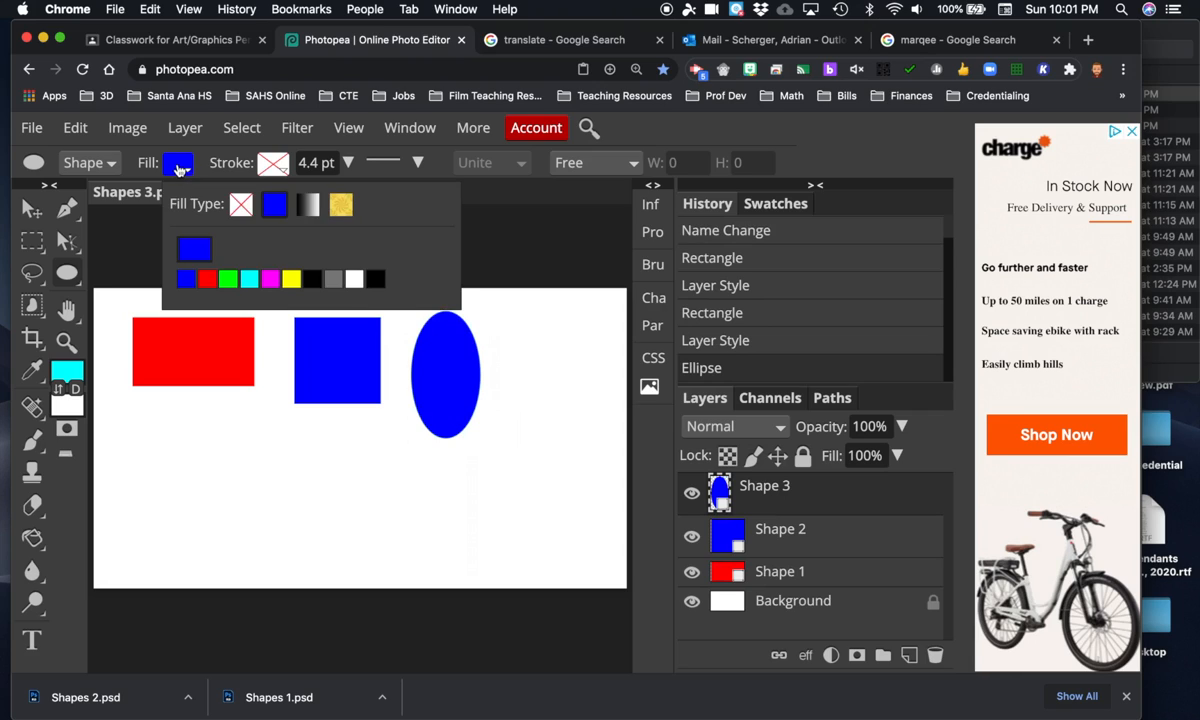
click(291, 280)
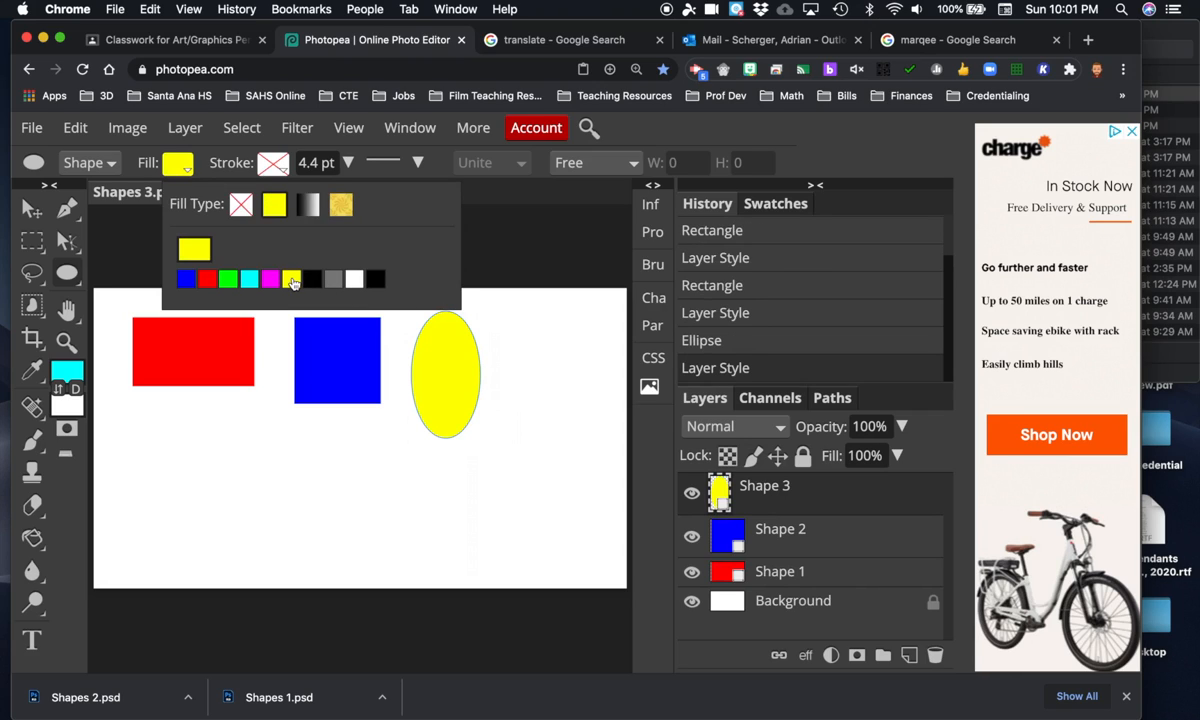
- Draw a circle to the right of the yellow ellipse and fill it with magenta
click(67, 275)
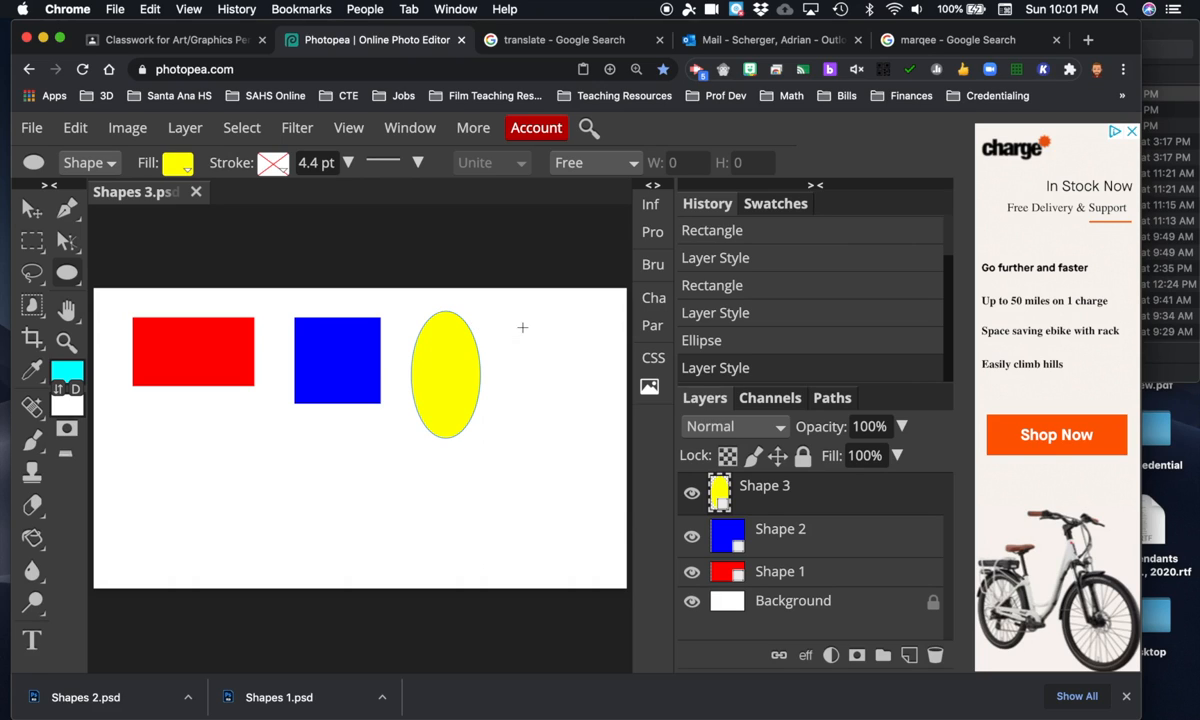
drag(516, 326, 614, 414)
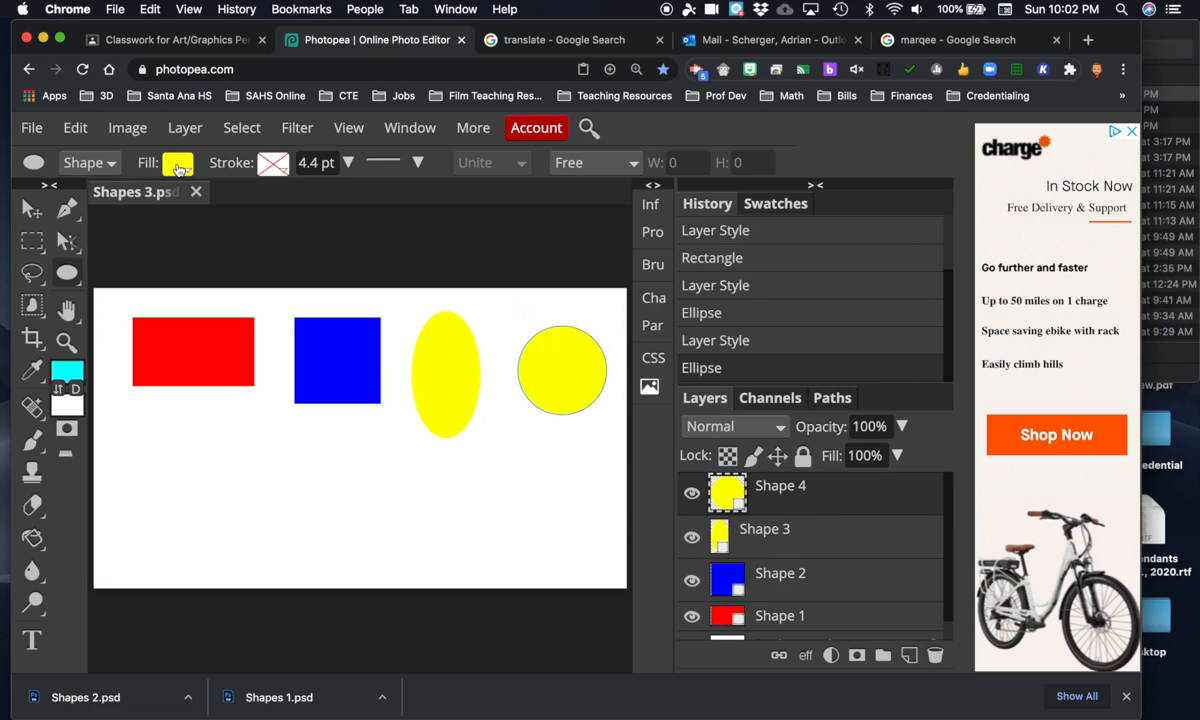
click(178, 166)
click(291, 280)
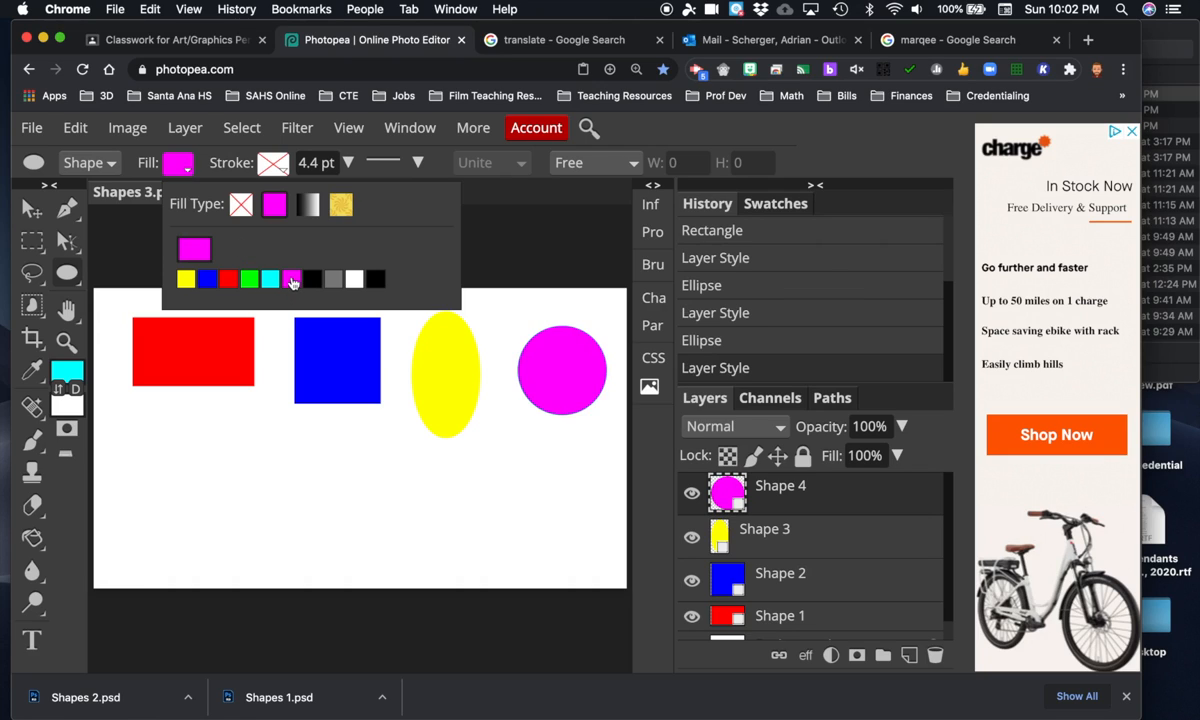
click(541, 247)
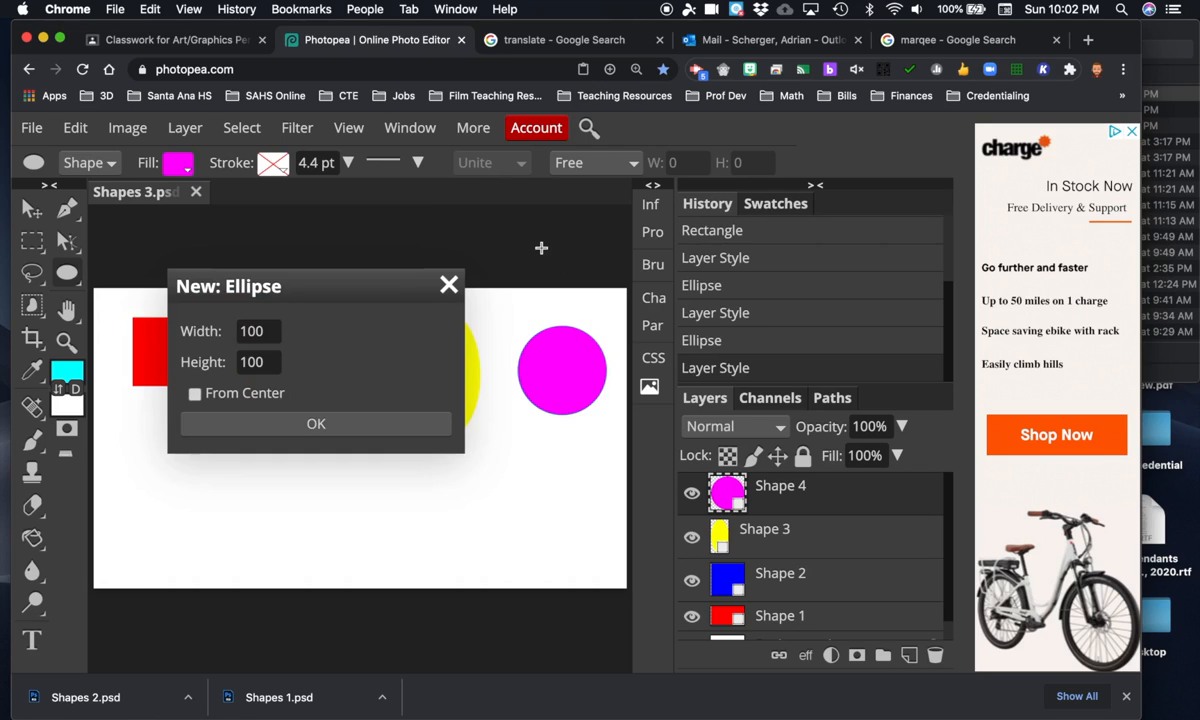
click(449, 285)
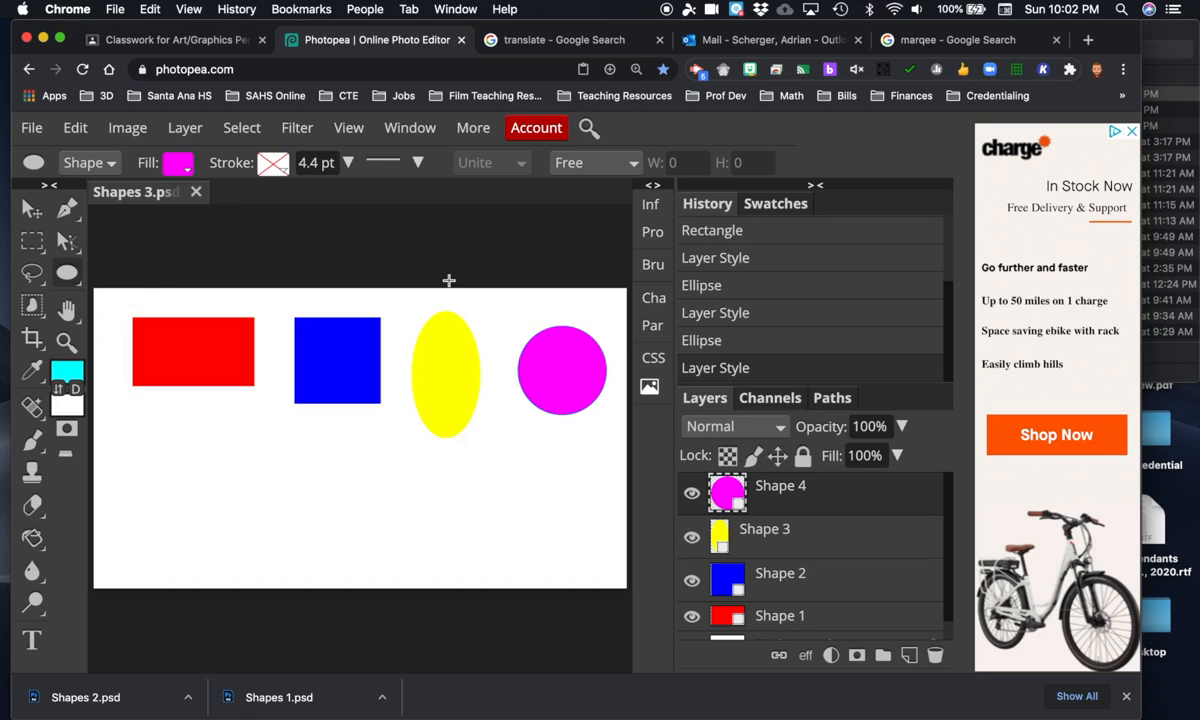
click(179, 467)
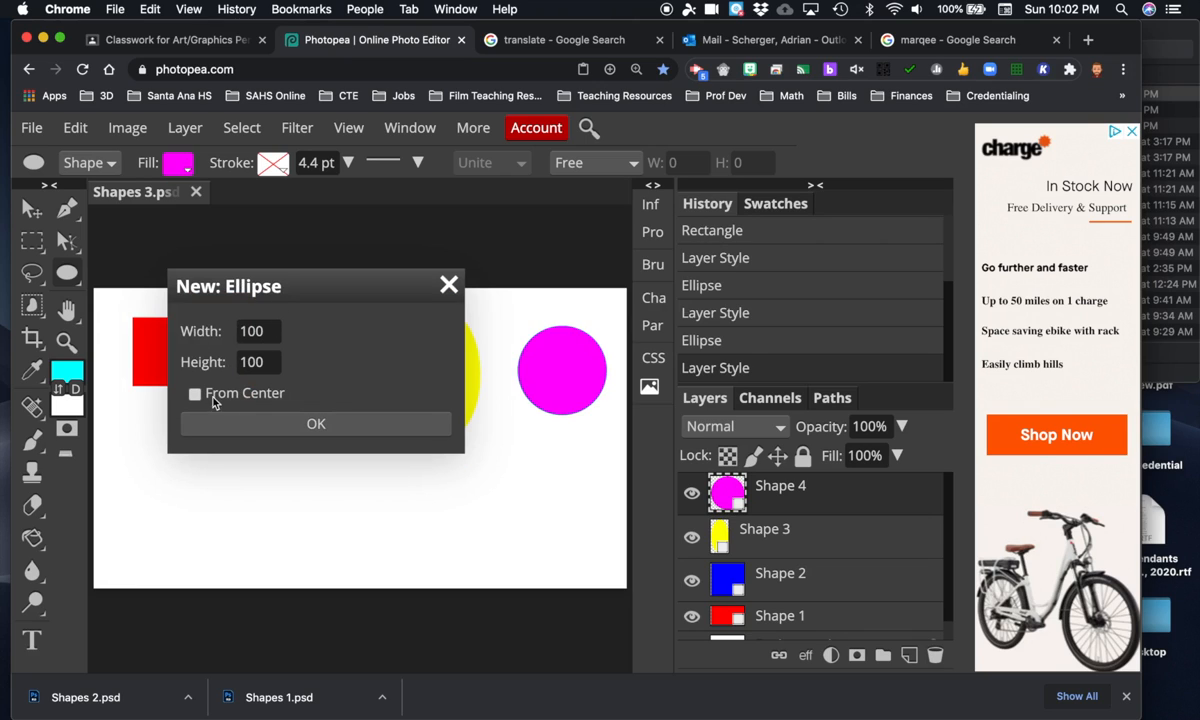
click(449, 287)
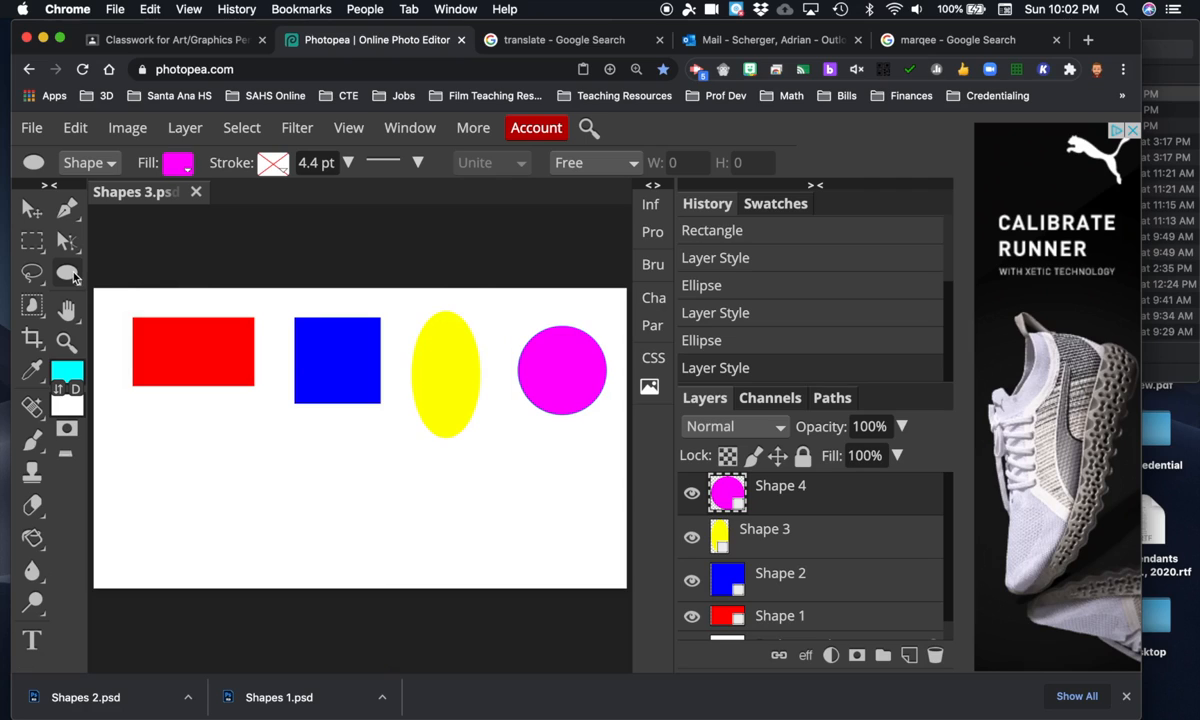
- Try drawing a magenta spiral of length 4 below the red rectangle with the Parametric Shape tool, and undo it
right_click(70, 275)
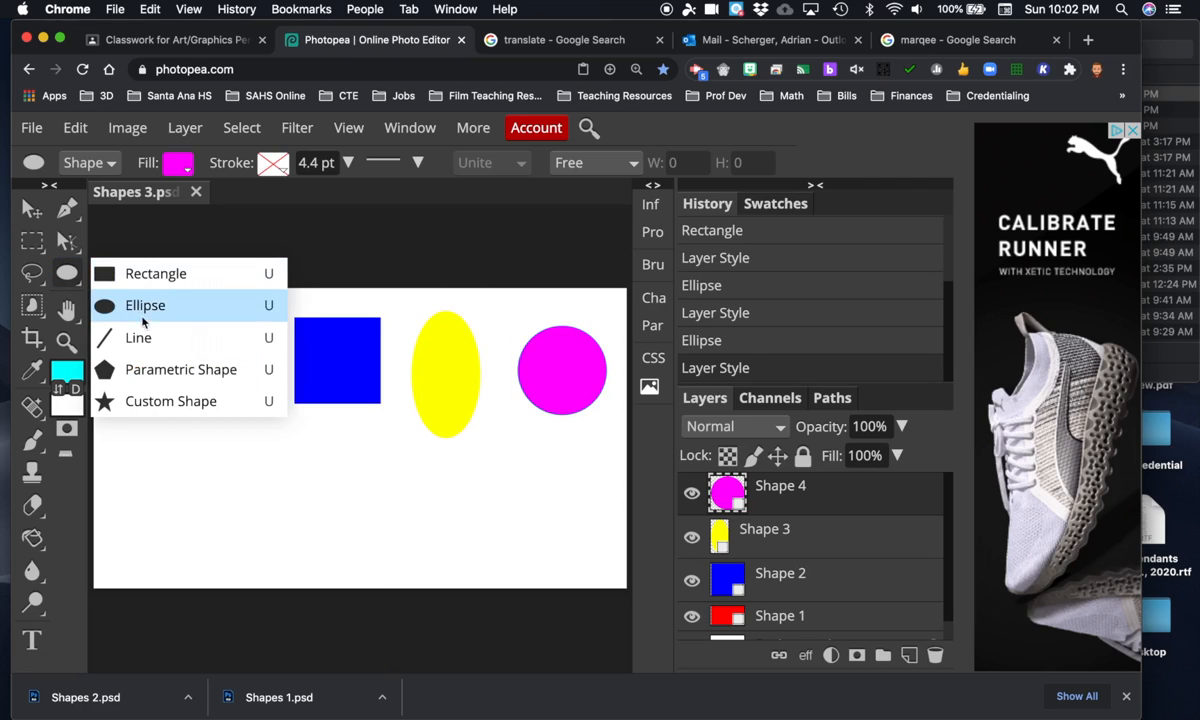
click(155, 370)
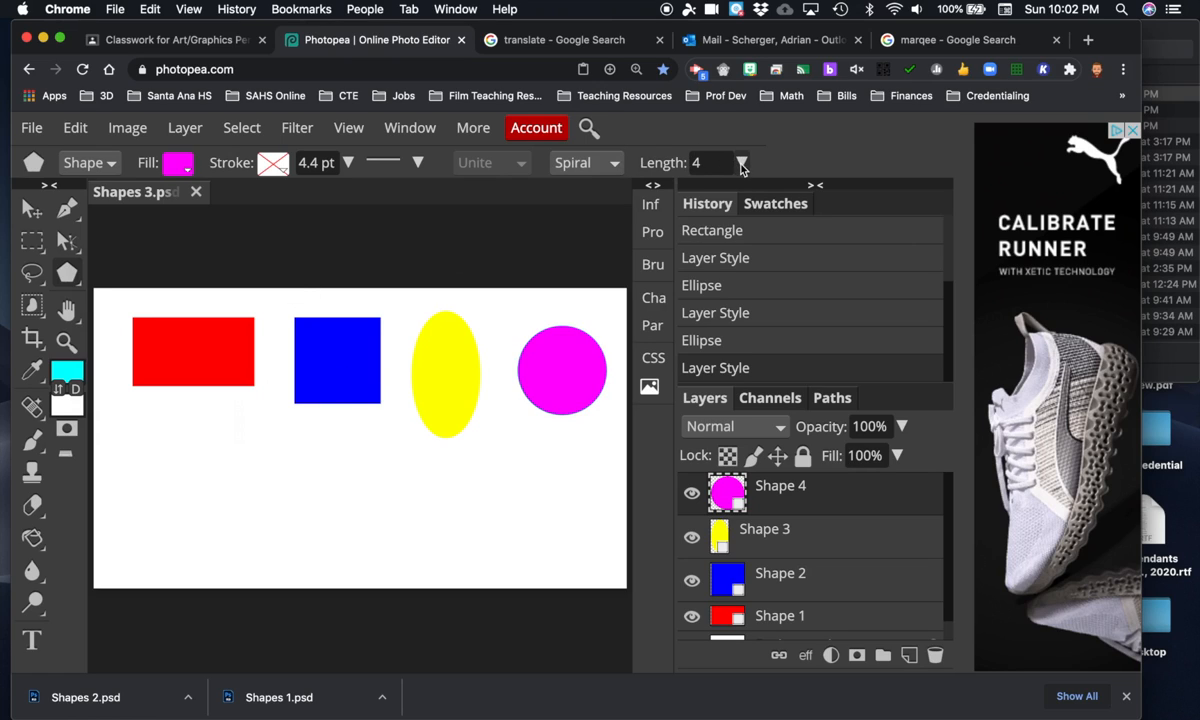
click(741, 163)
click(741, 163)
drag(153, 454, 227, 494)
key(ctrl+z)
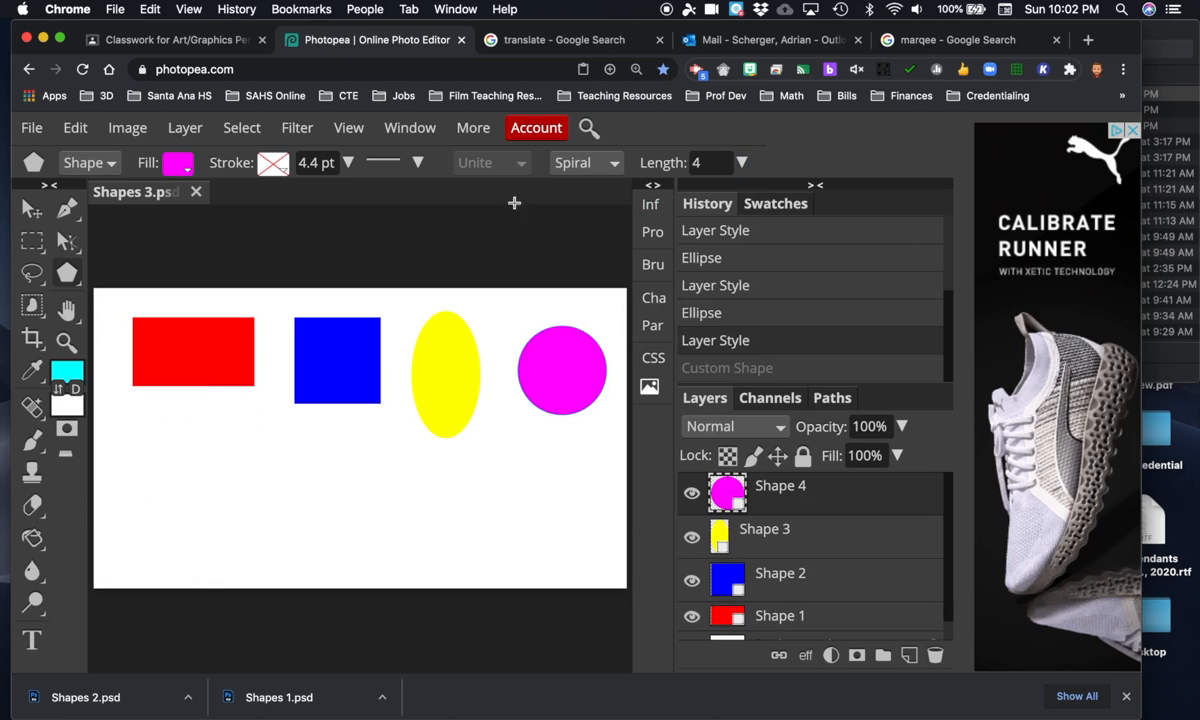
- Draw a six-sided polygon below the red rectangle with the Parametric Shape tool
click(600, 162)
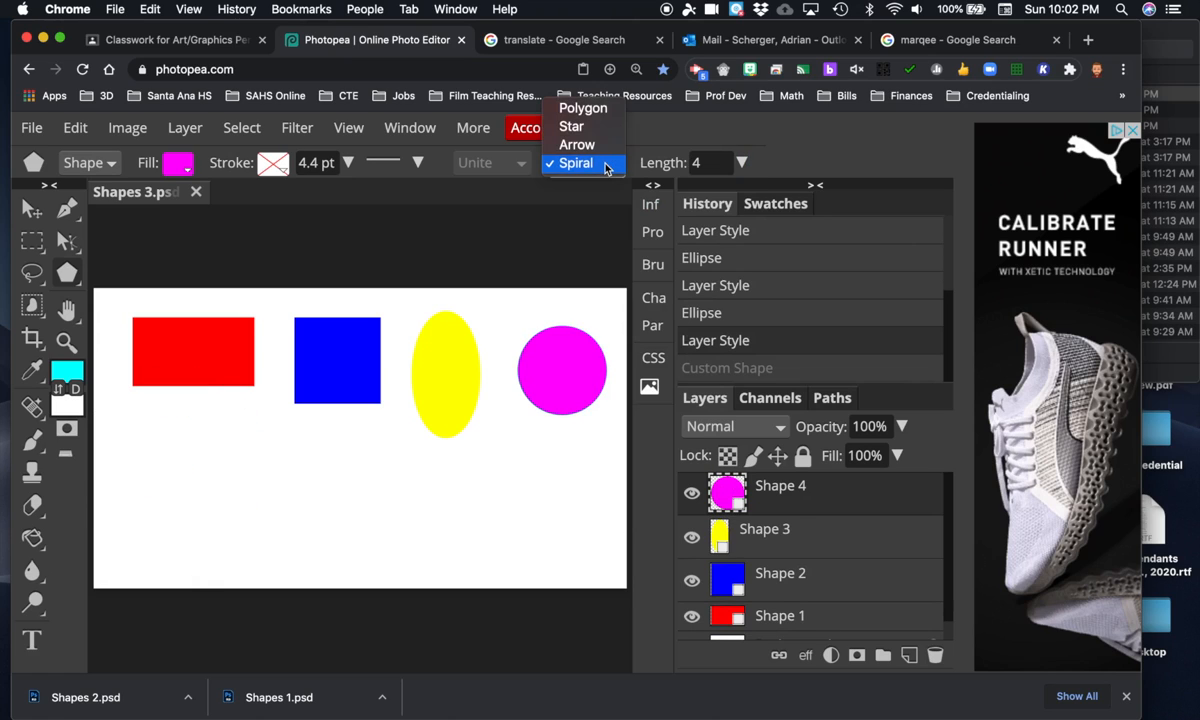
click(600, 110)
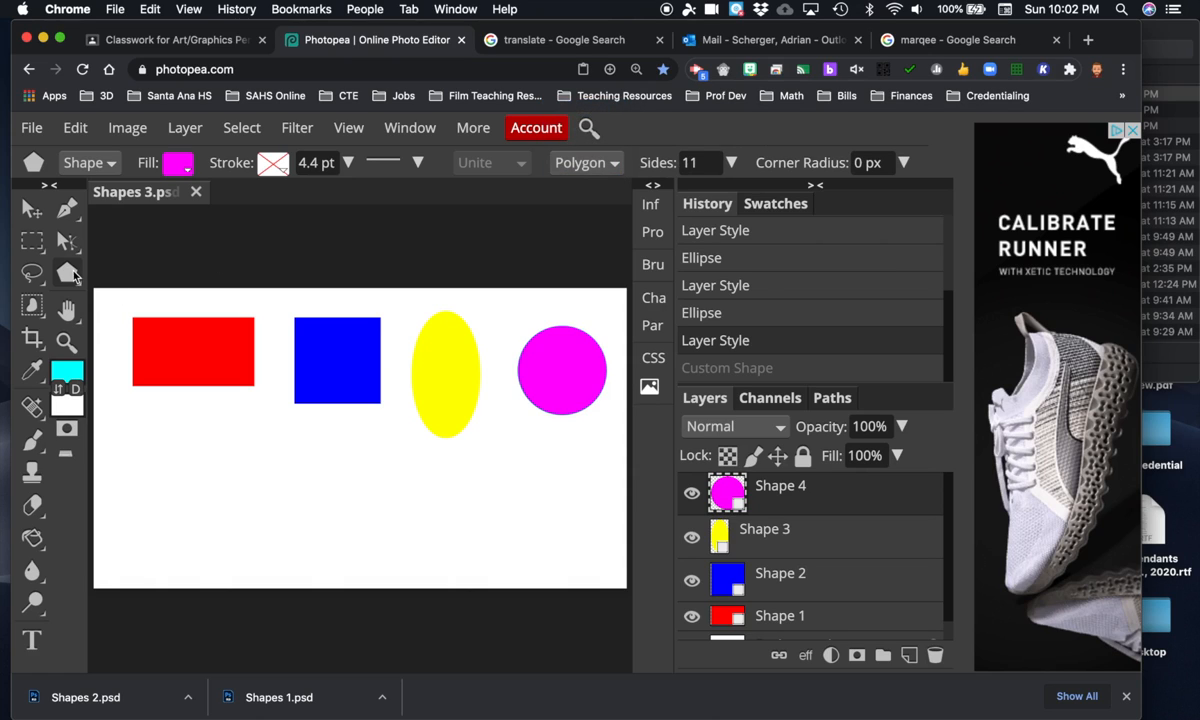
click(612, 164)
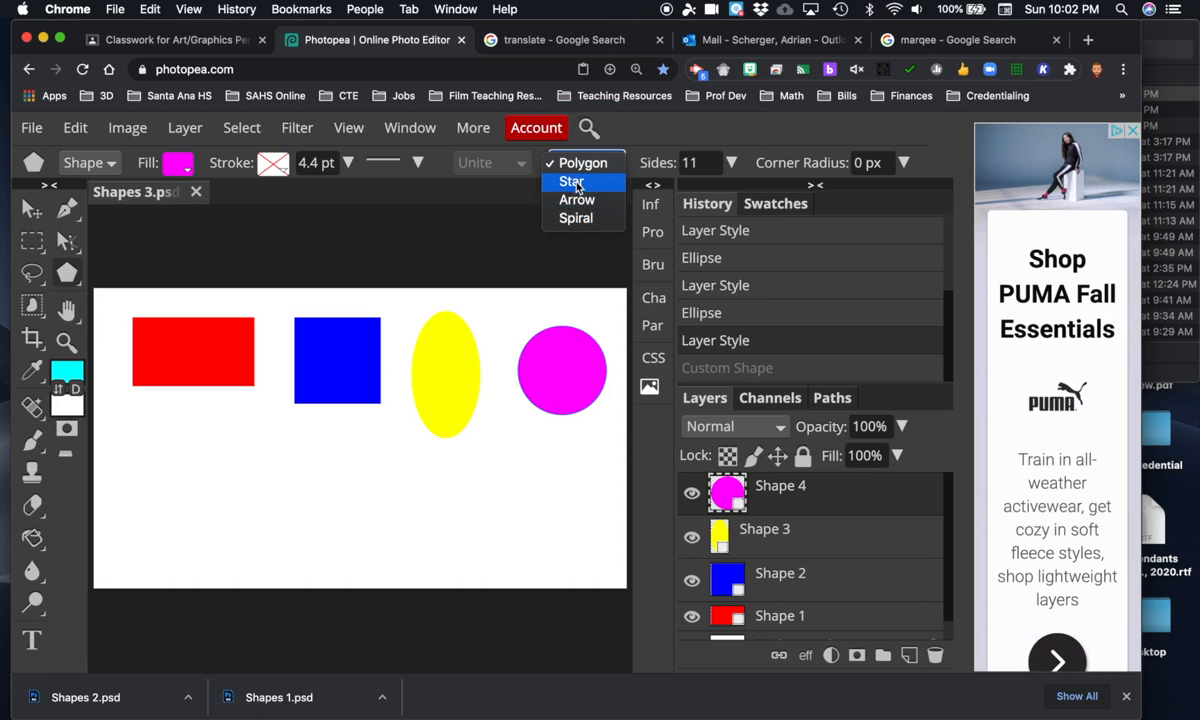
click(590, 166)
click(590, 166)
click(590, 166)
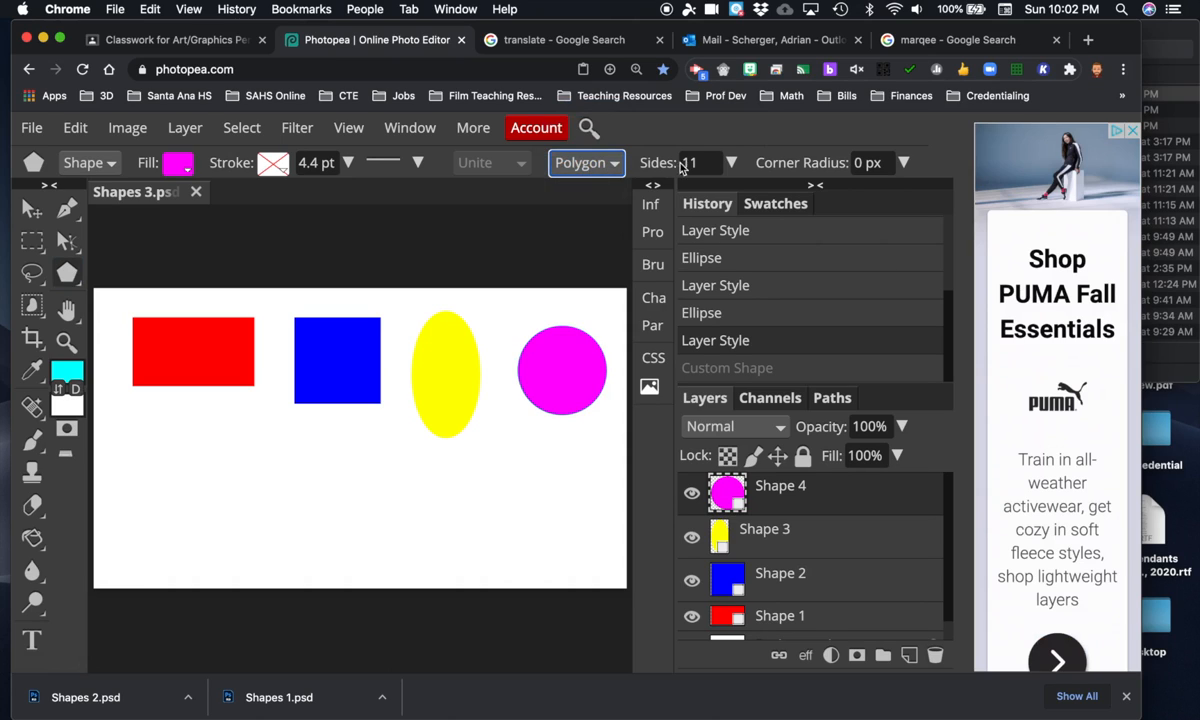
click(705, 162)
drag(705, 162, 665, 160)
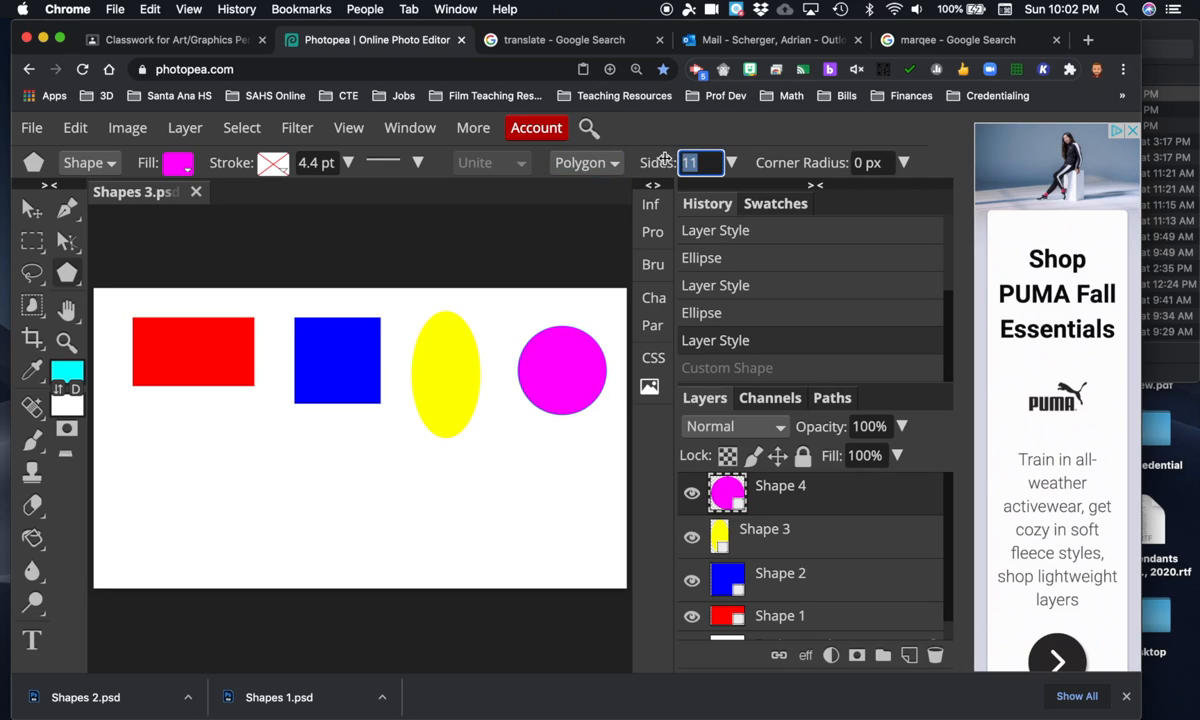
text(6)
click(547, 197)
drag(166, 454, 218, 496)
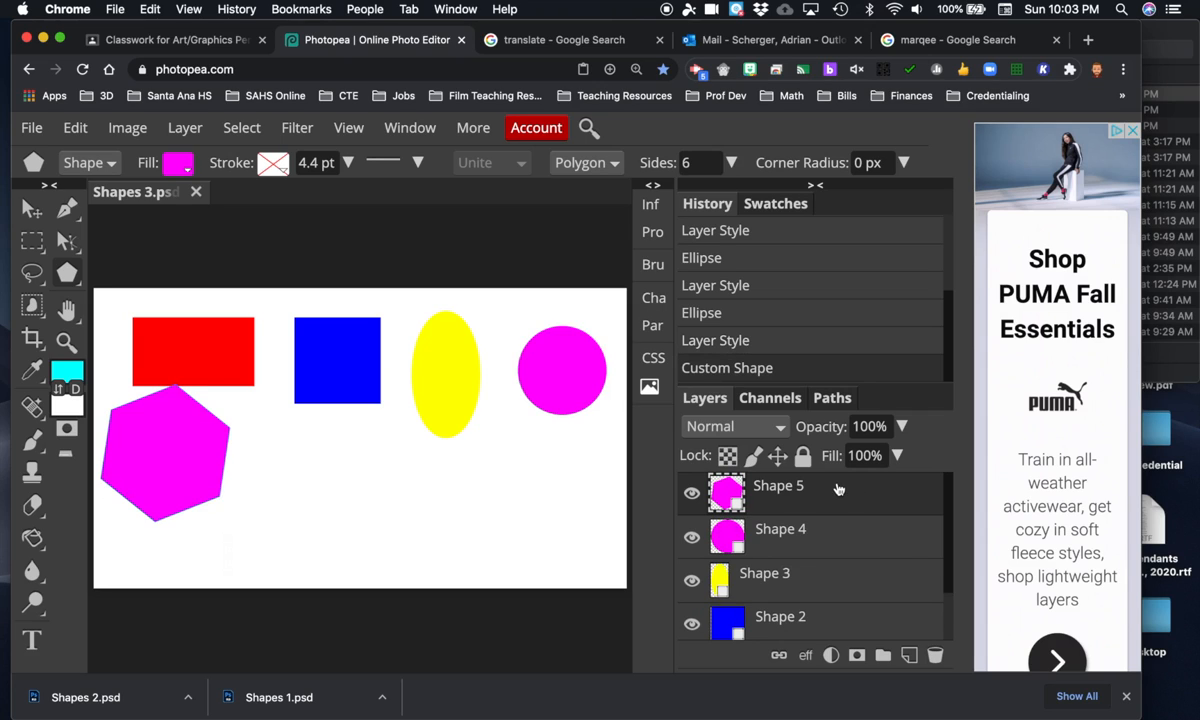
- Fill the hexagon with green and move it down, clear of the red rectangle
click(174, 164)
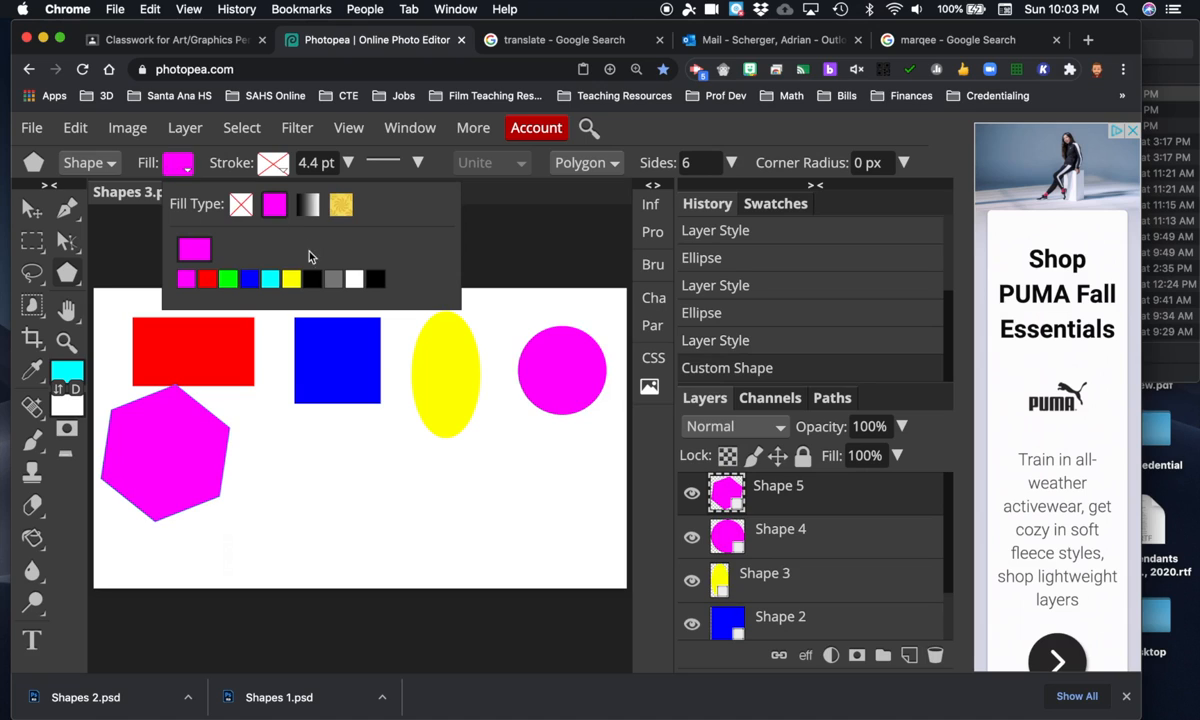
click(228, 279)
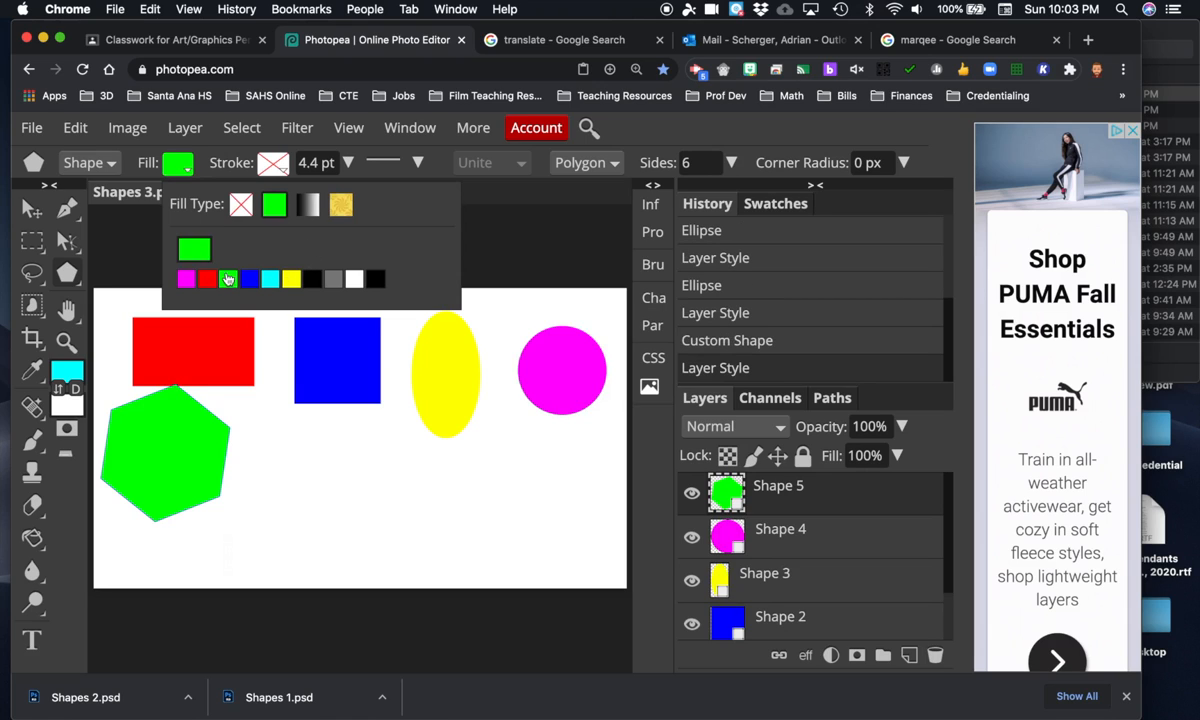
click(110, 209)
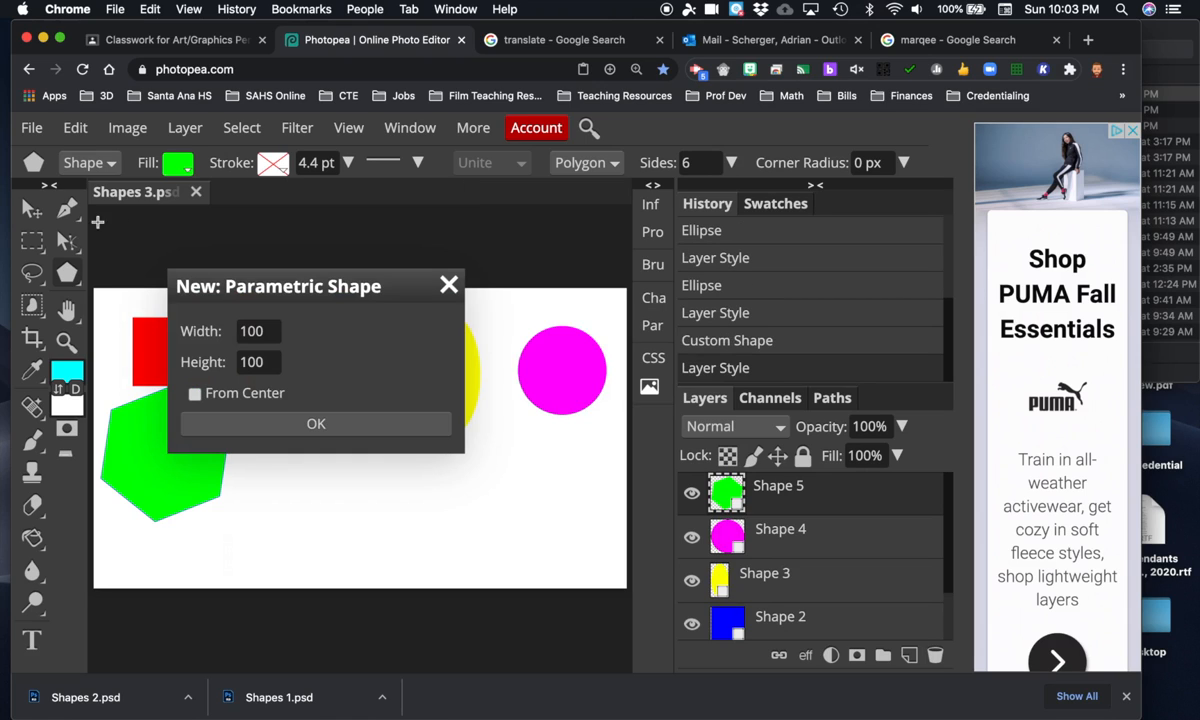
click(449, 285)
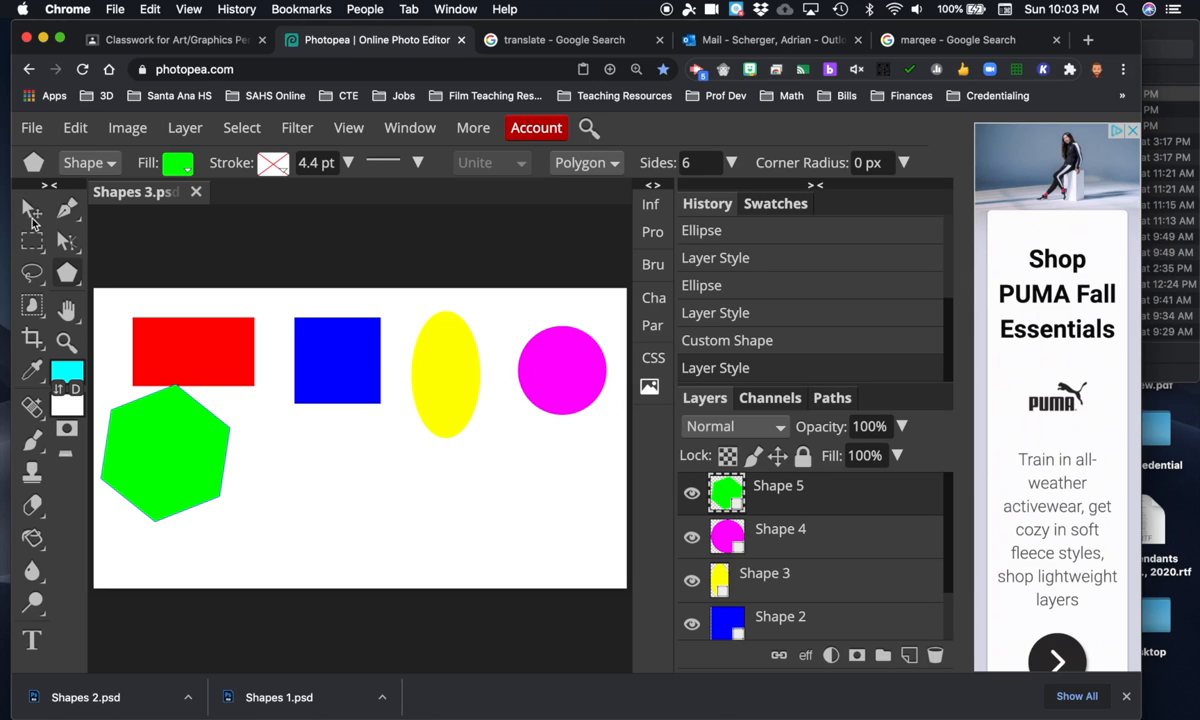
click(31, 209)
drag(170, 478, 198, 520)
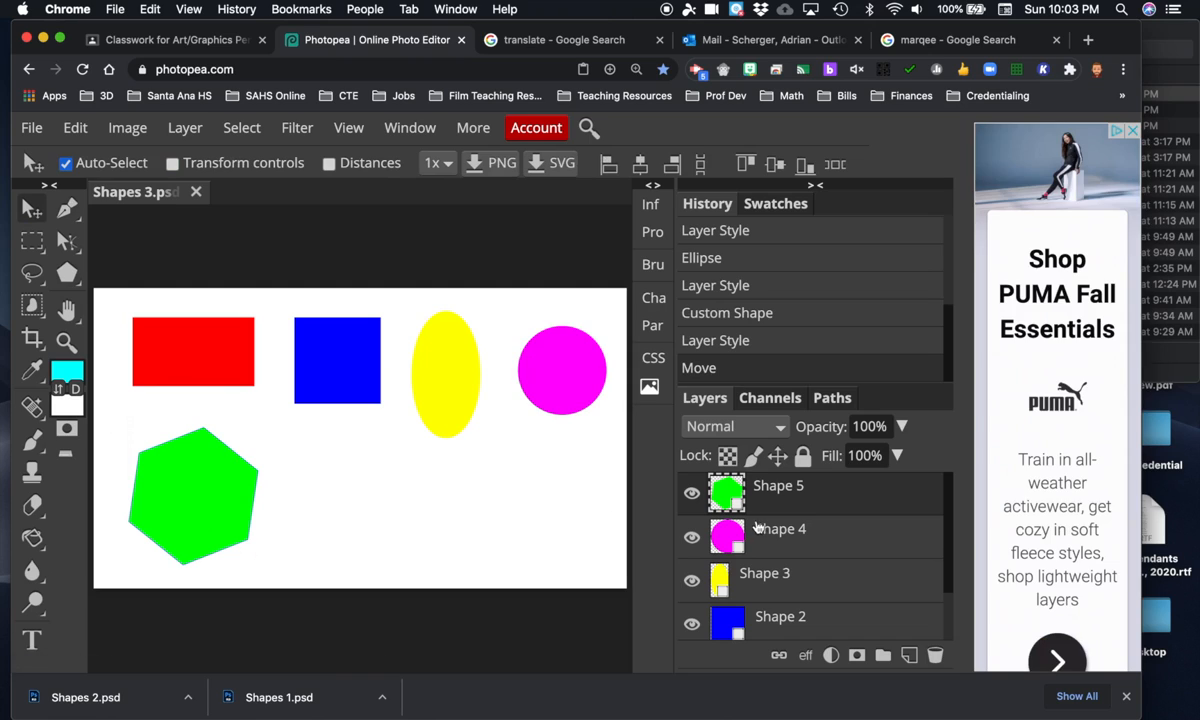
- Move the magenta circle below the blue square and the yellow ellipse down beside the circle
click(728, 522)
drag(549, 360, 517, 393)
drag(418, 446, 305, 470)
click(813, 595)
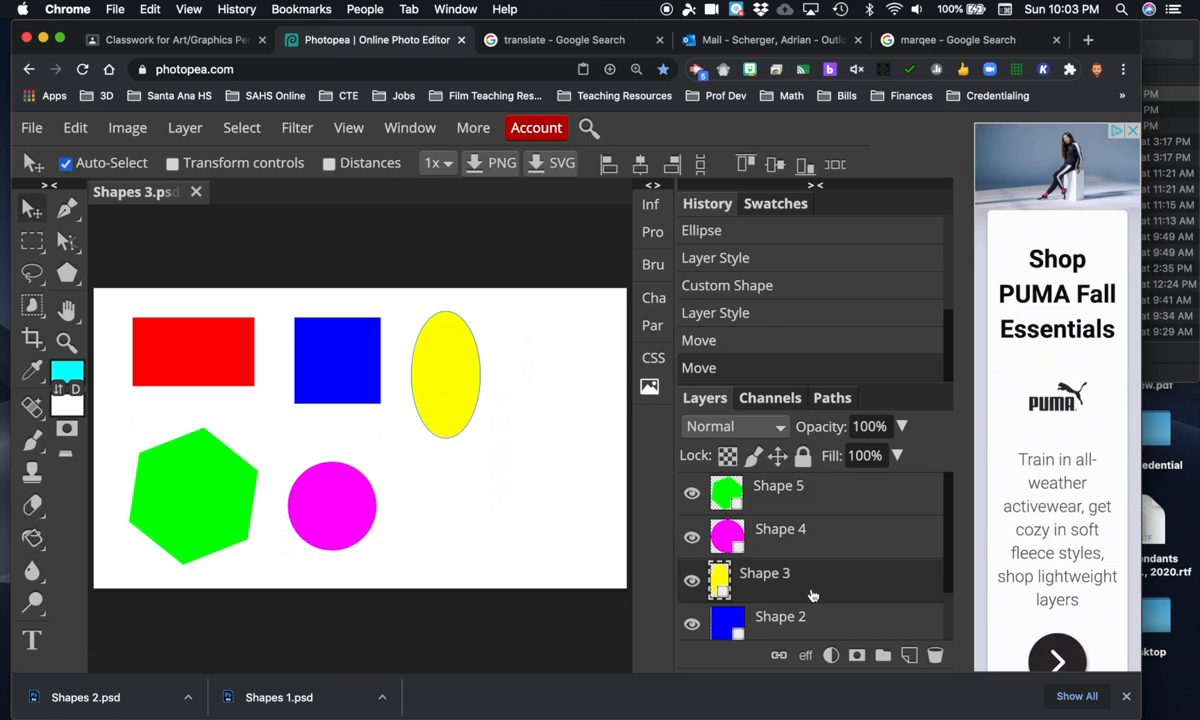
drag(444, 401, 447, 528)
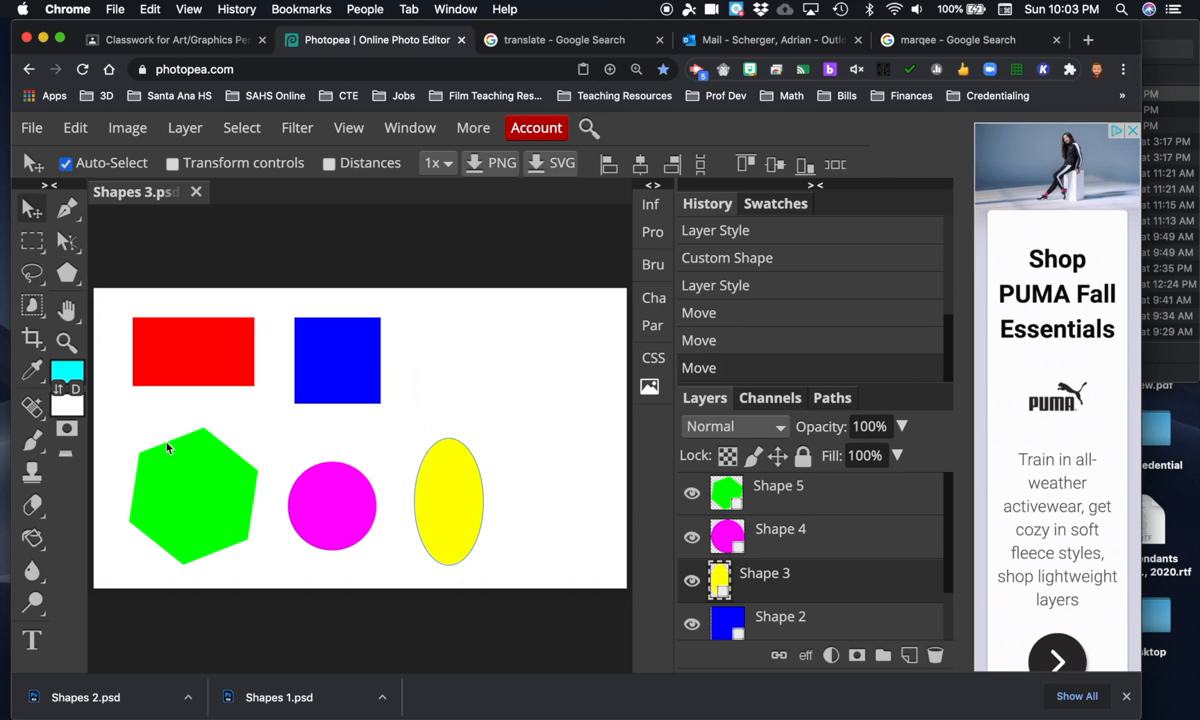
- Draw a polygon with 10 sides and place it in the canvas's upper-right area, clear of the blue square
click(66, 274)
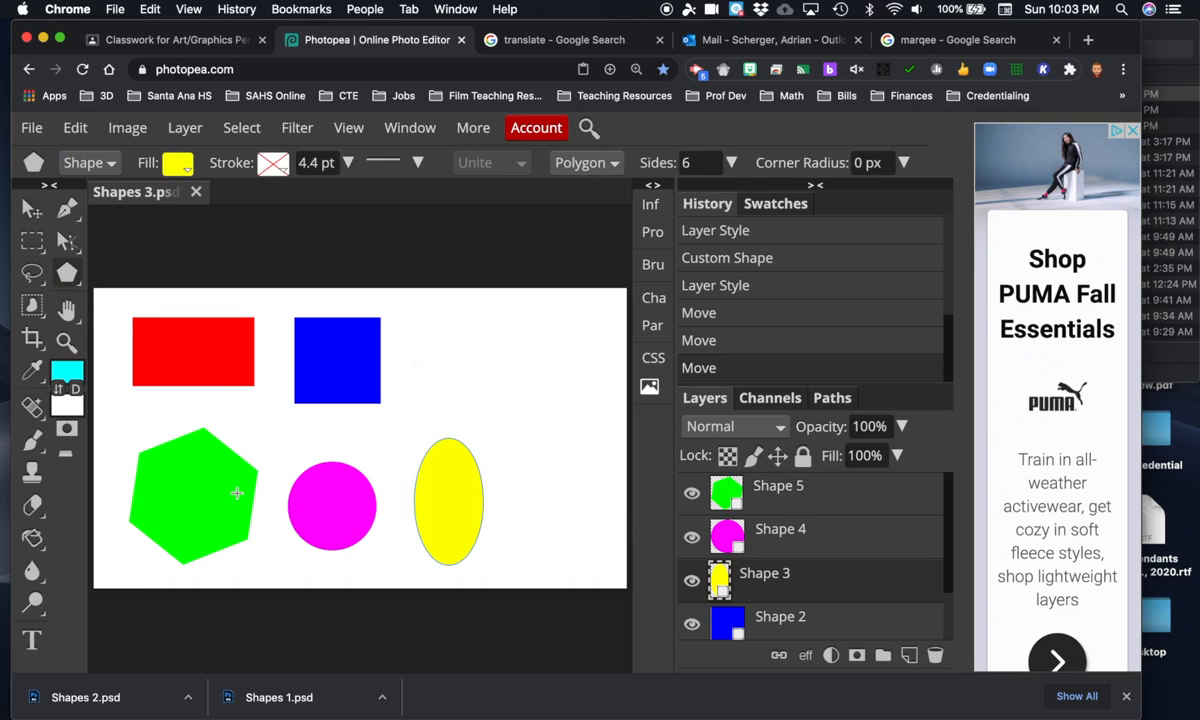
double_click(685, 162)
text(10)
drag(432, 309, 486, 358)
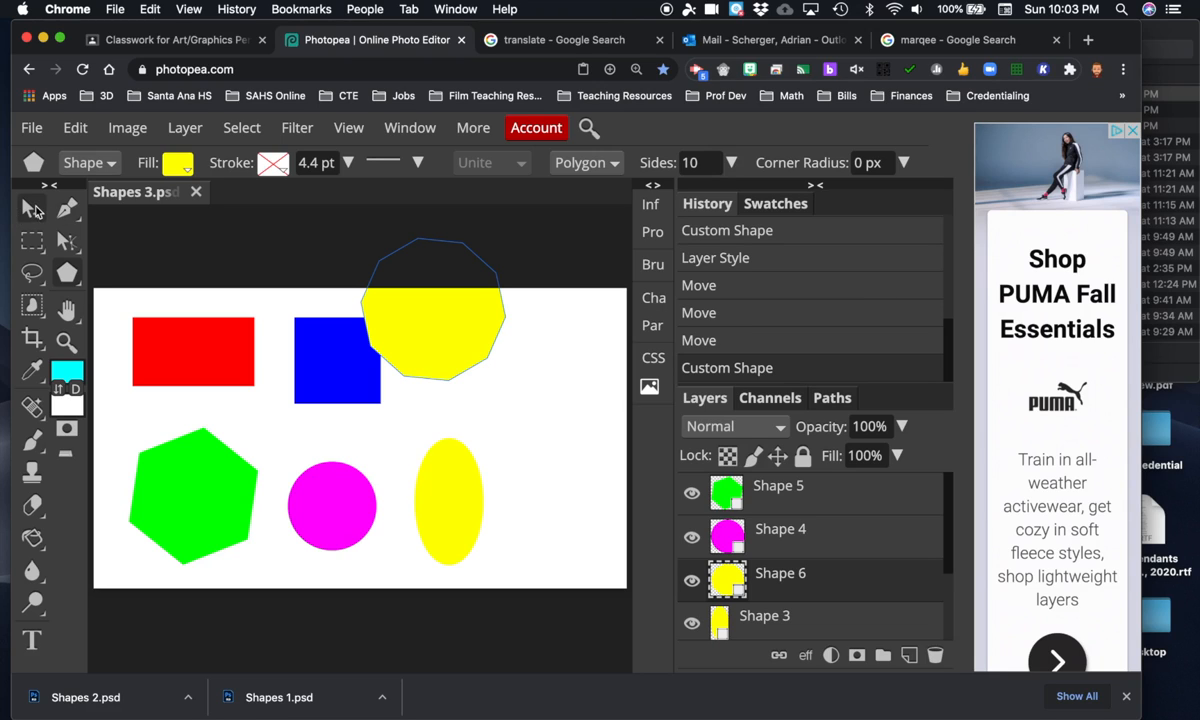
click(31, 208)
drag(401, 343, 502, 416)
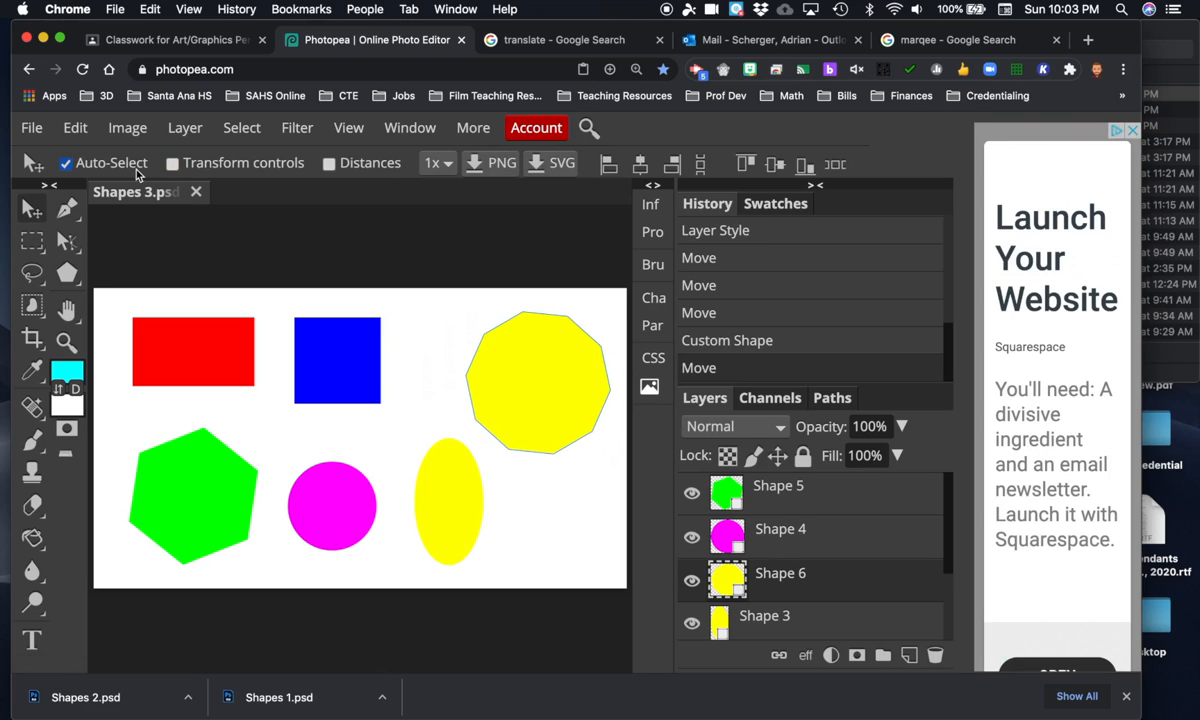
- Change the ten-sided polygon's fill to cyan
click(68, 272)
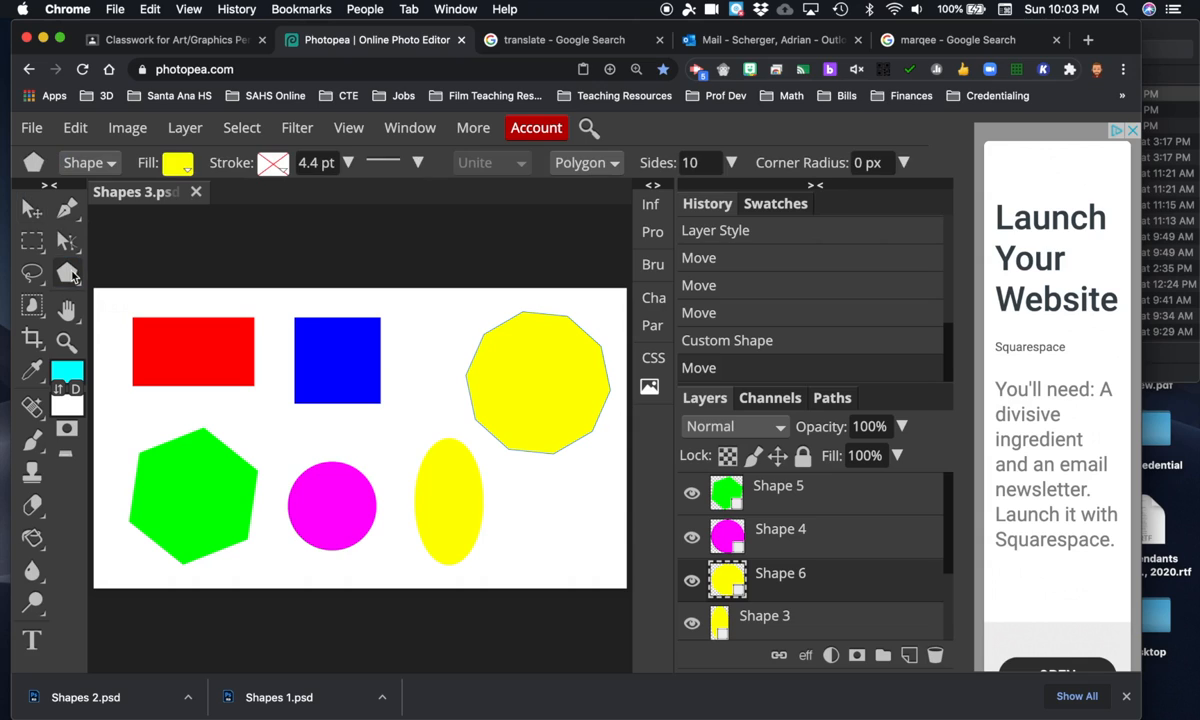
click(175, 168)
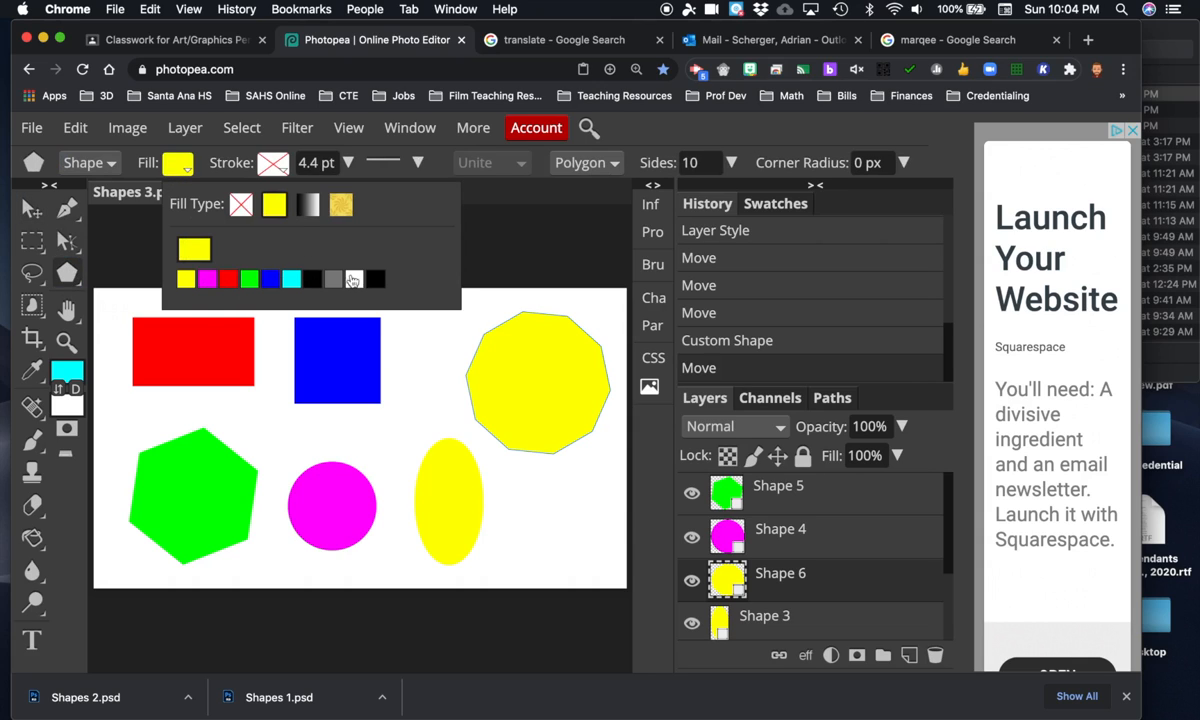
click(312, 279)
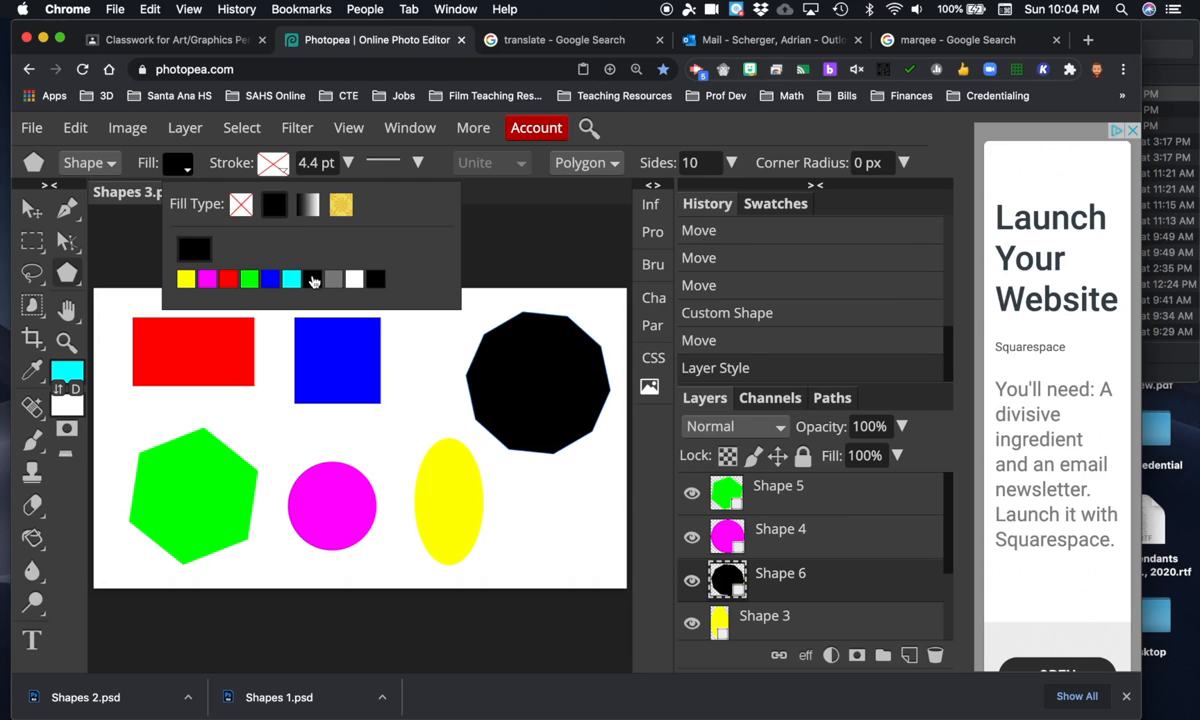
click(291, 279)
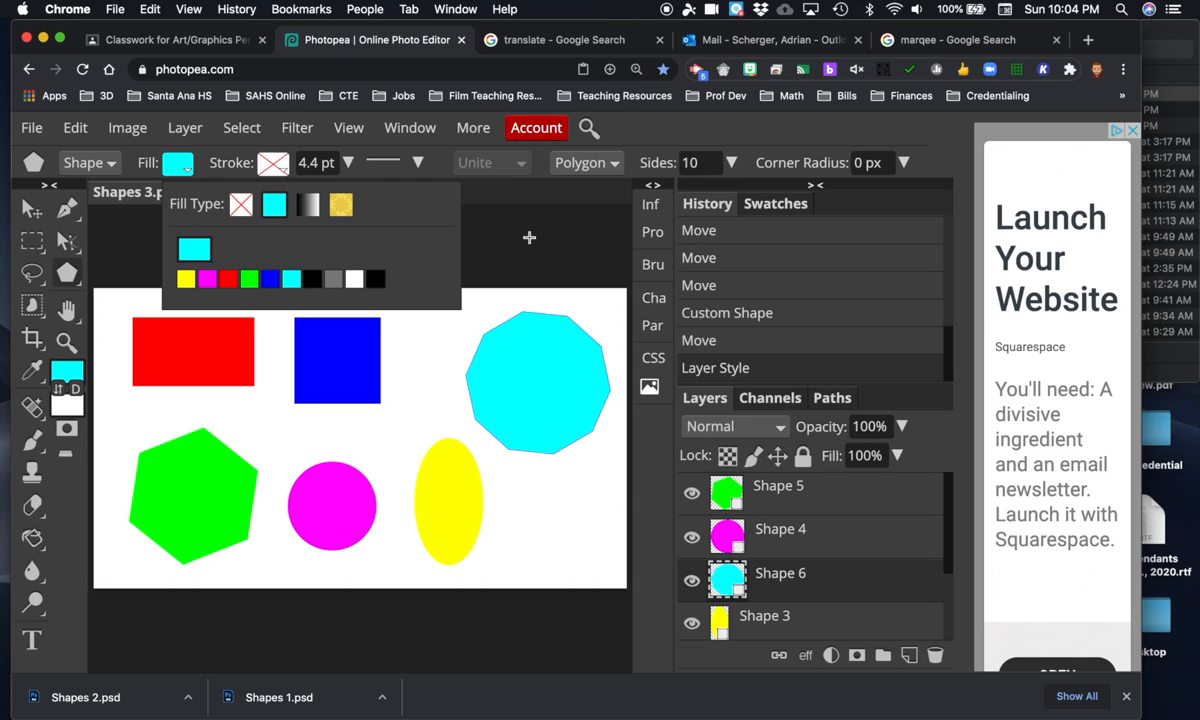
click(498, 257)
key(Escape)
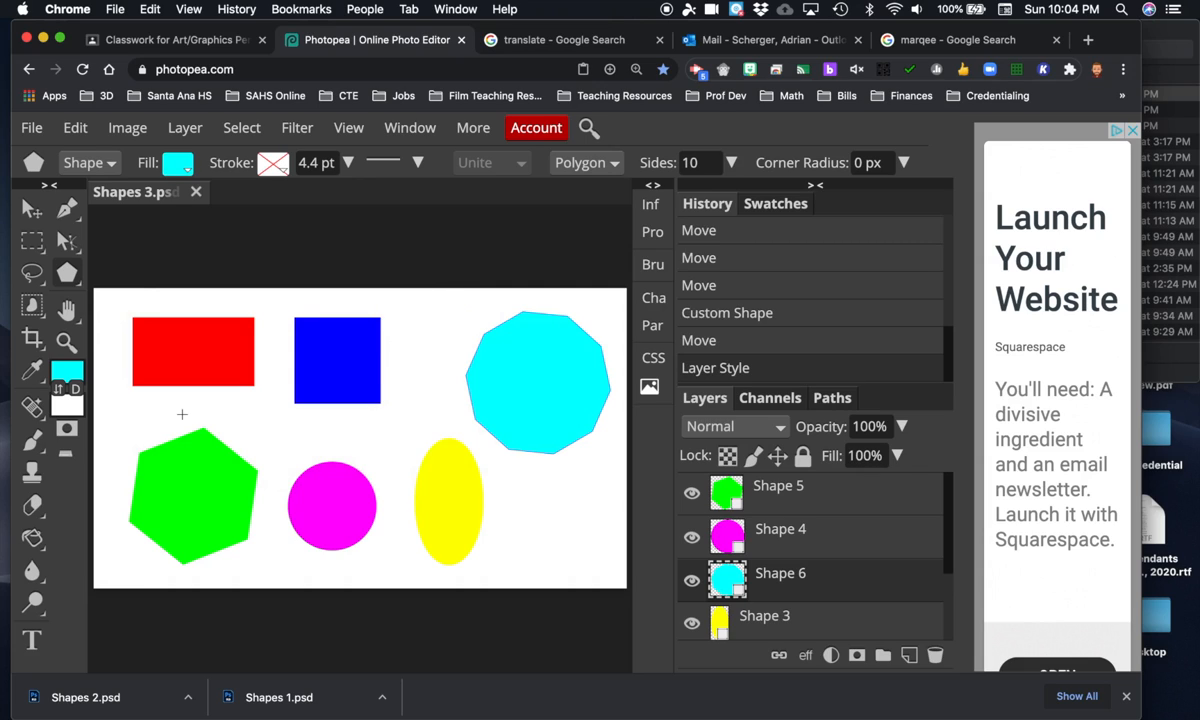
- Draw a 15 px wide diagonal line from below the red rectangle down across the yellow ellipse
right_click(74, 278)
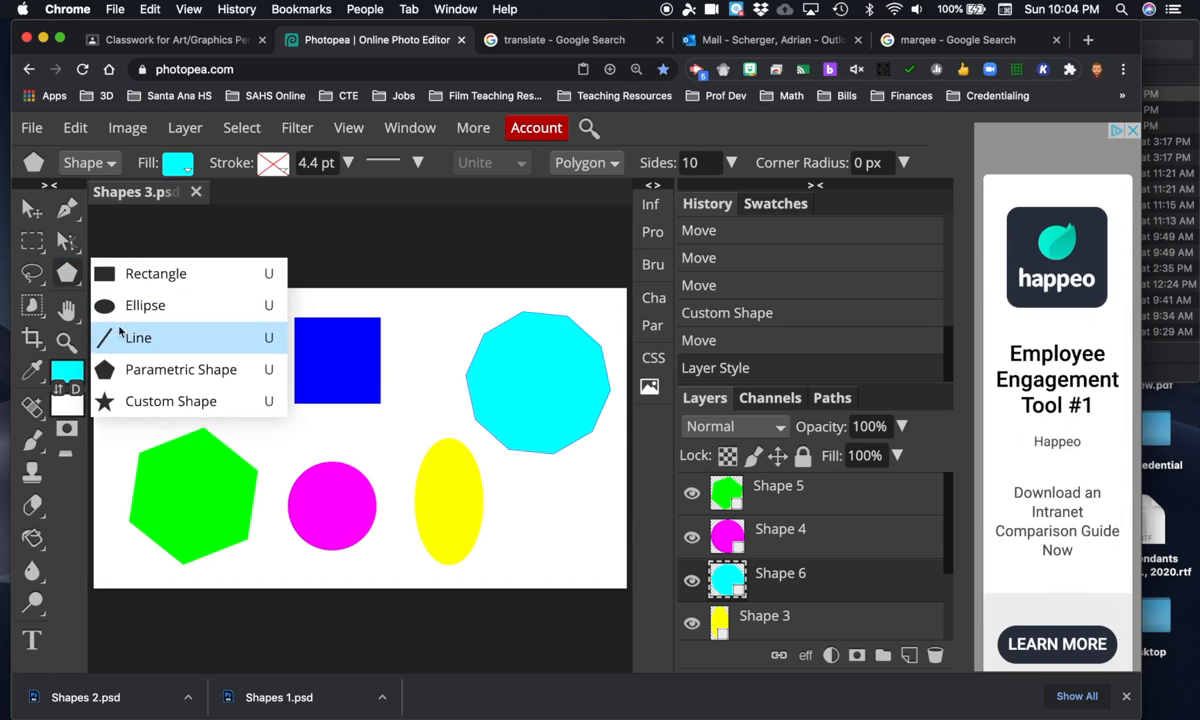
click(127, 343)
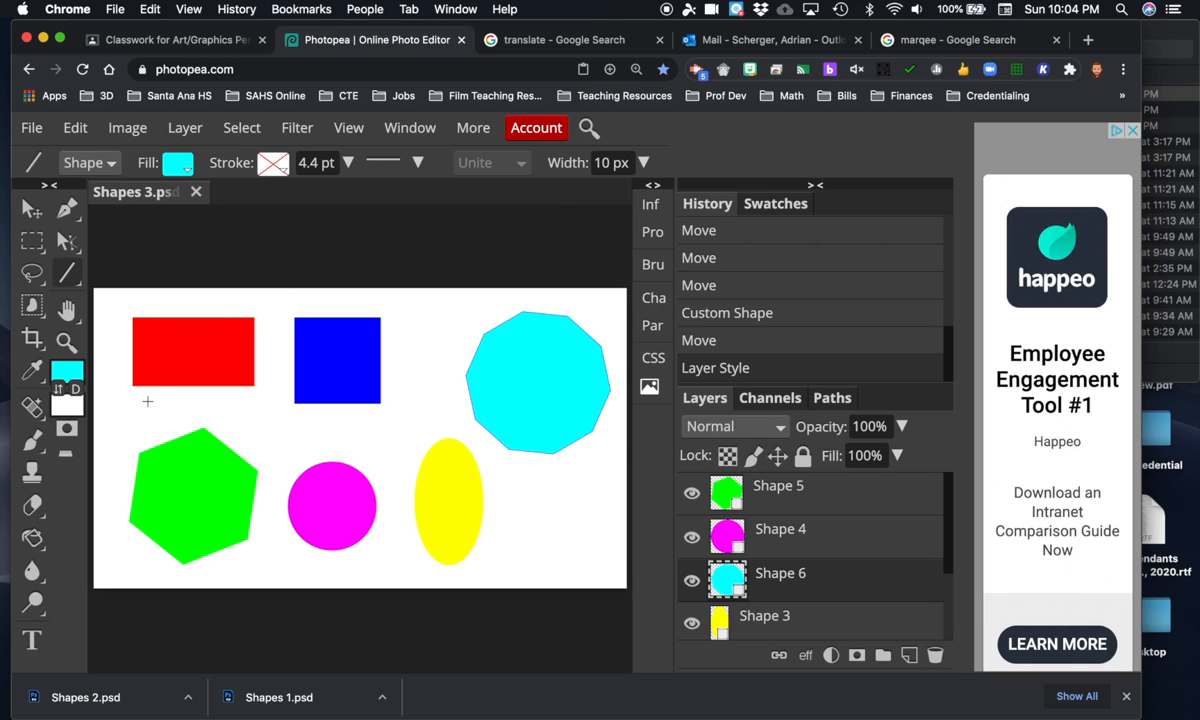
drag(152, 400, 370, 432)
key(super+z)
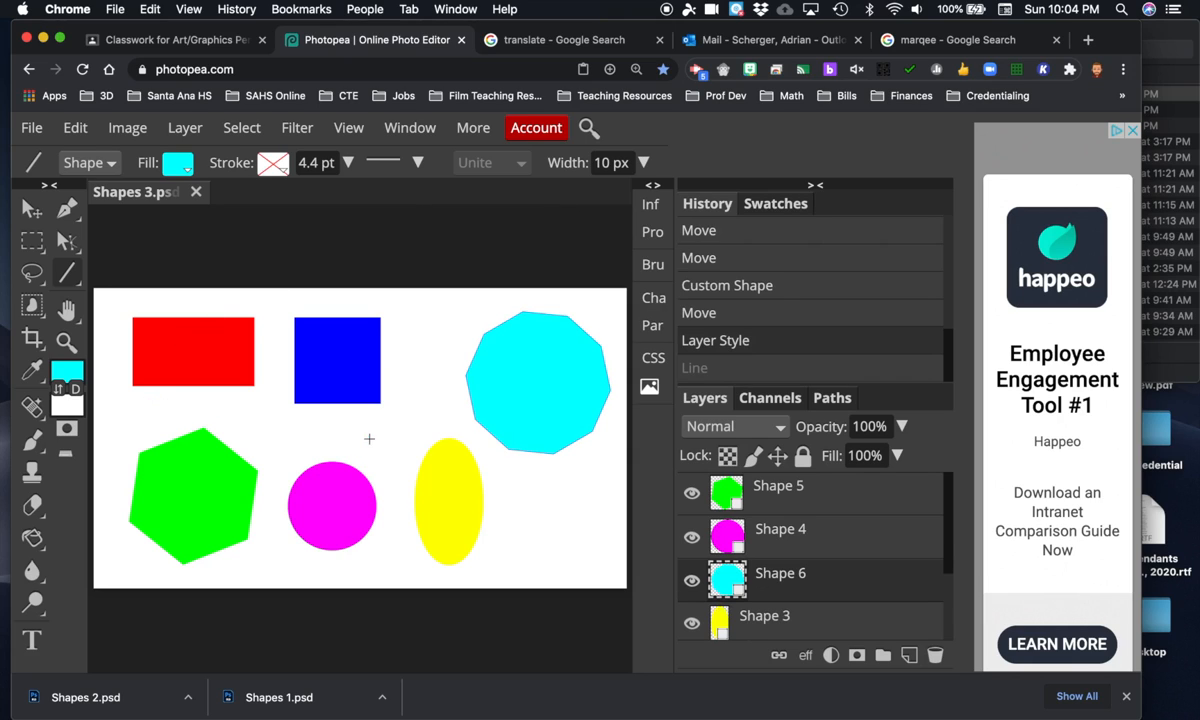
click(607, 162)
double_click(605, 162)
text(15)
click(501, 192)
click(447, 288)
mouse_move(328, 412)
mouse_down()
mouse_move(400, 430)
mouse_move(514, 486)
mouse_move(541, 441)
mouse_move(572, 510)
mouse_up()
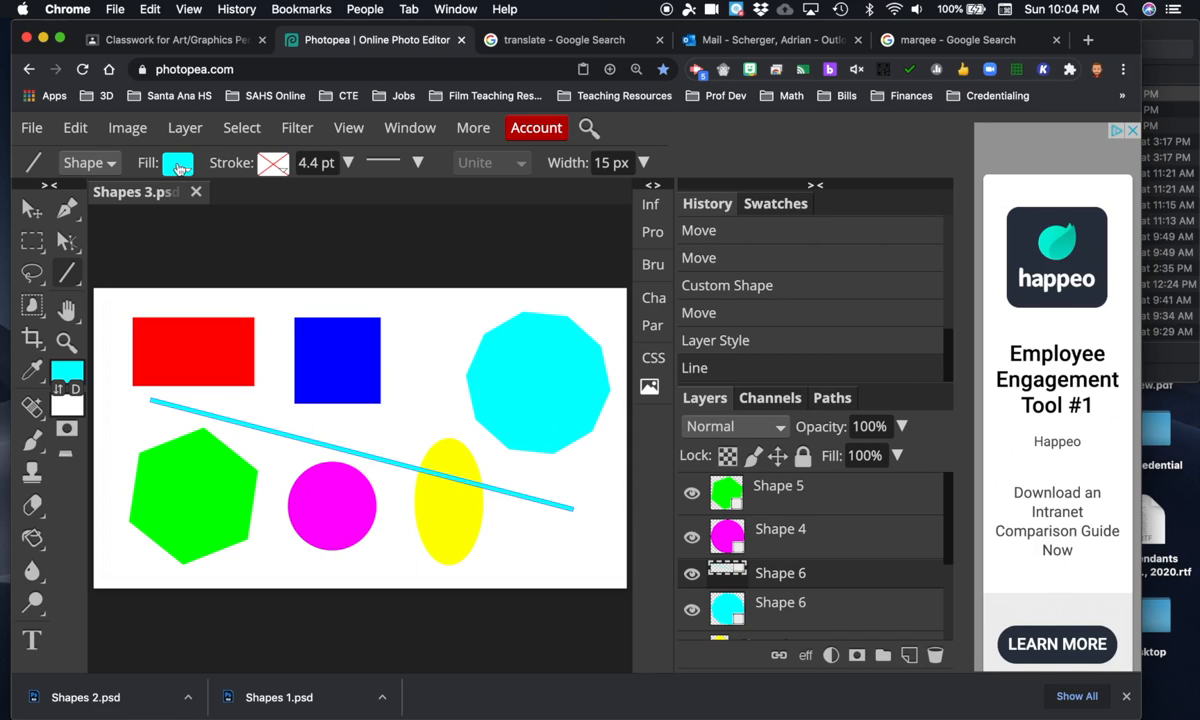
- Change the diagonal line's fill to black
click(178, 164)
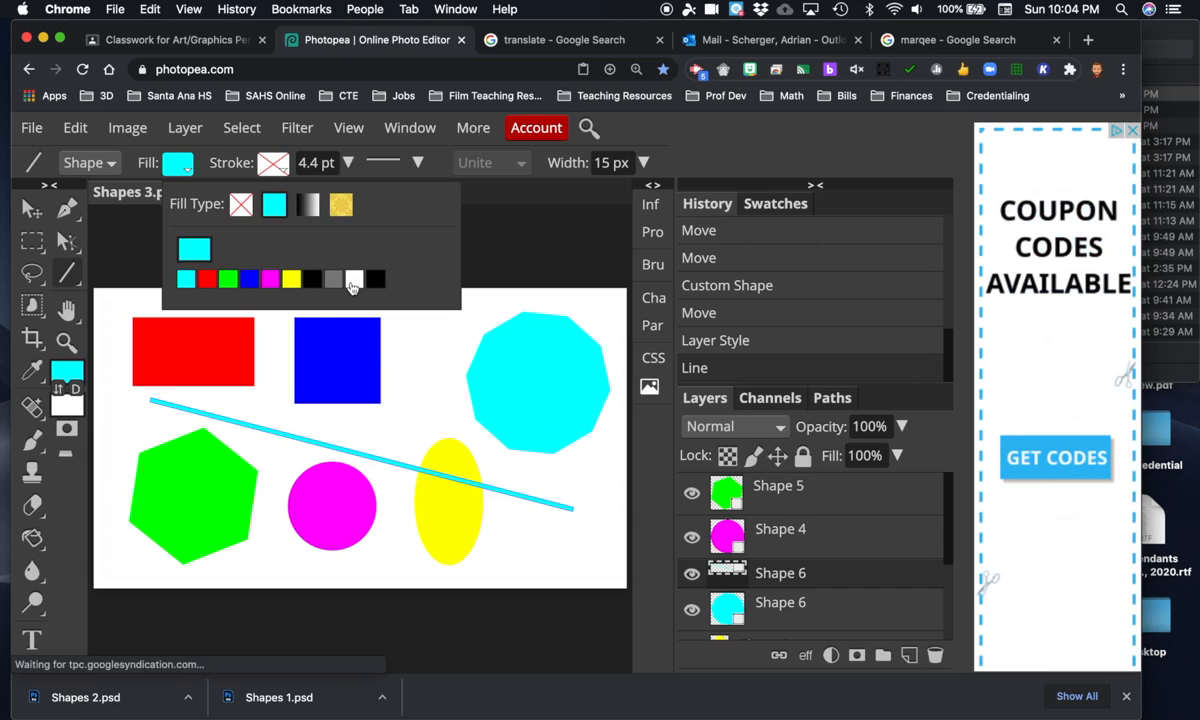
click(312, 280)
click(501, 210)
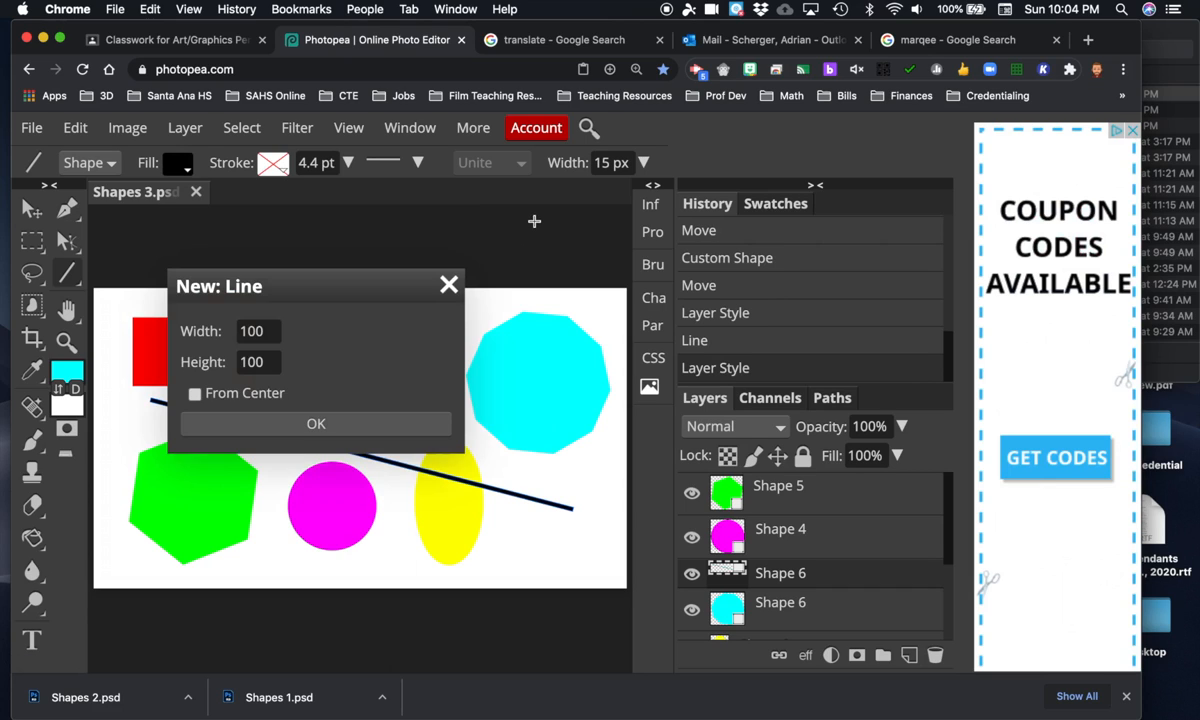
click(449, 287)
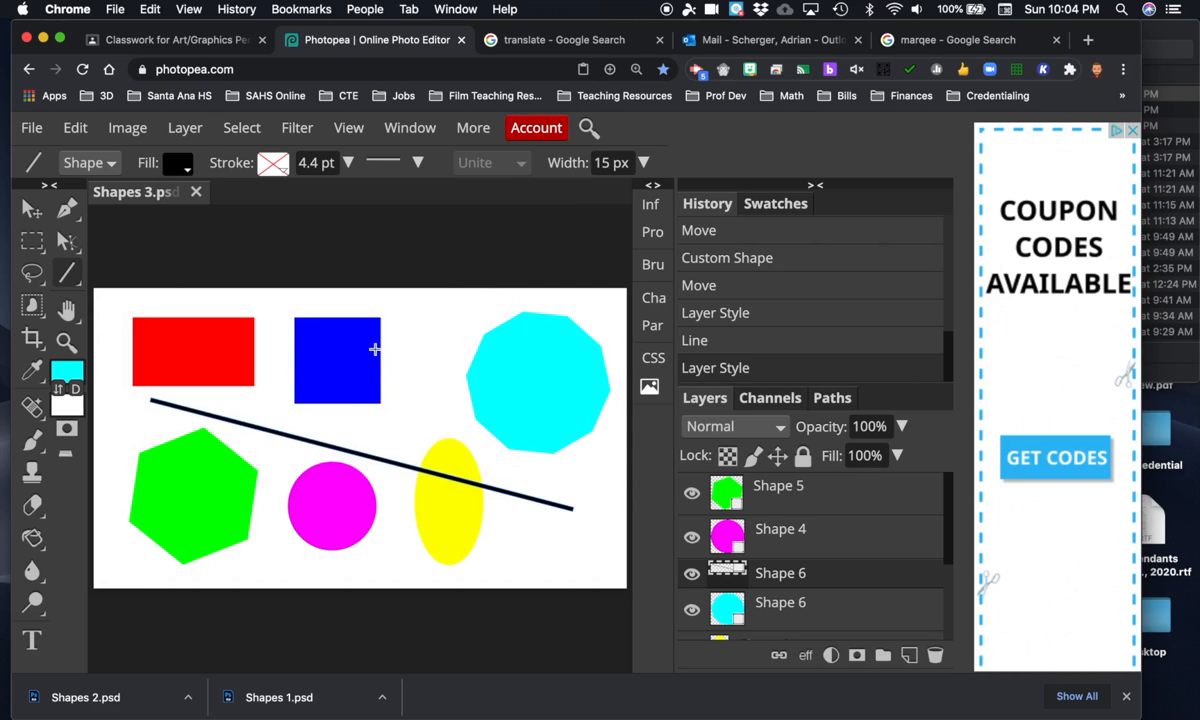
- Save the Shapes 3 project as a PSD file
click(31, 127)
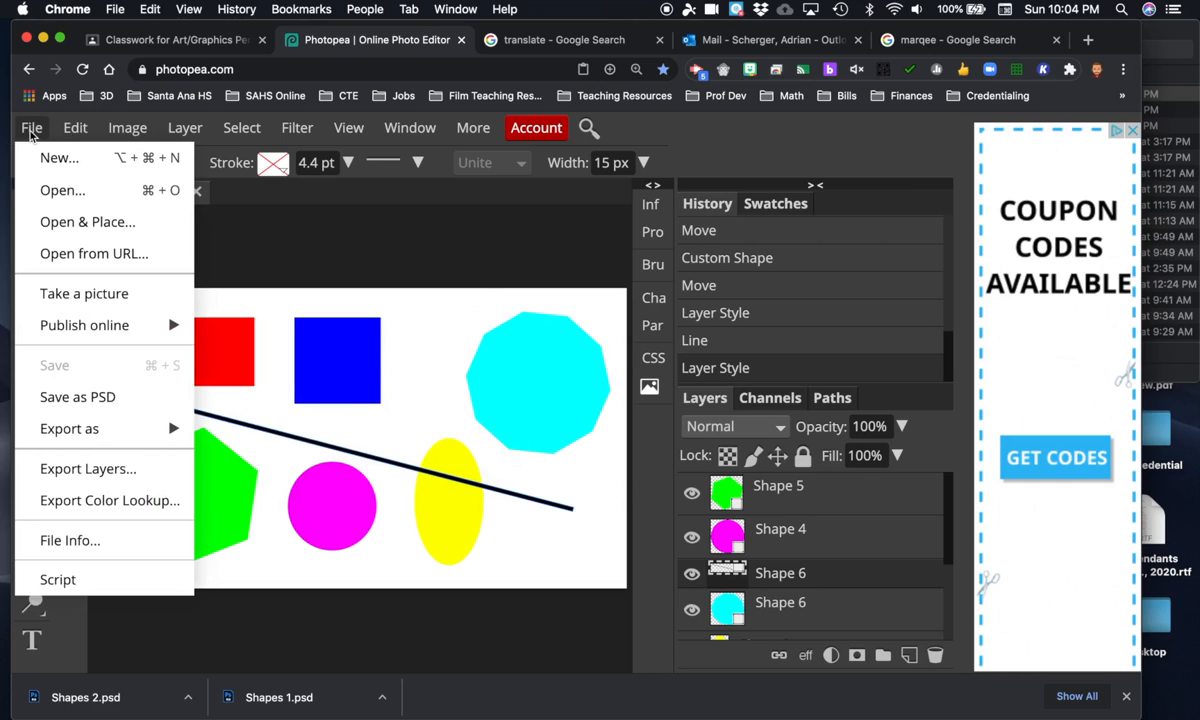
click(103, 398)
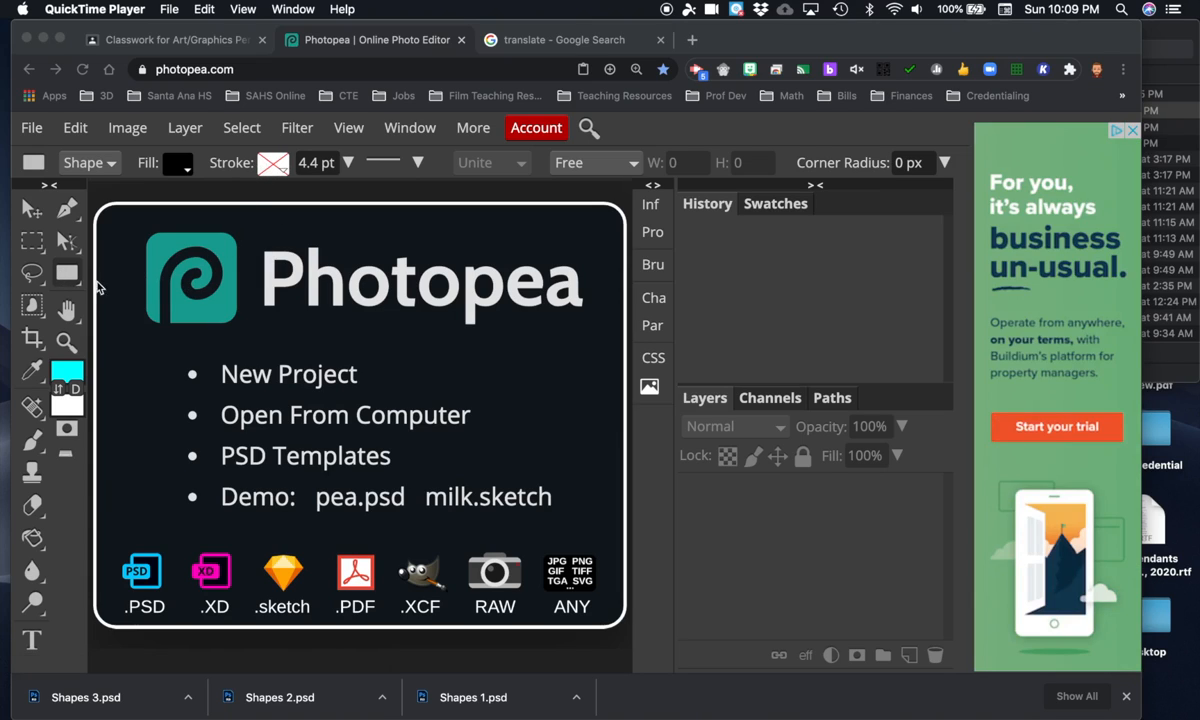
- Create a new 1920 x 1080 px project at 150 DPI with a white background
click(34, 127)
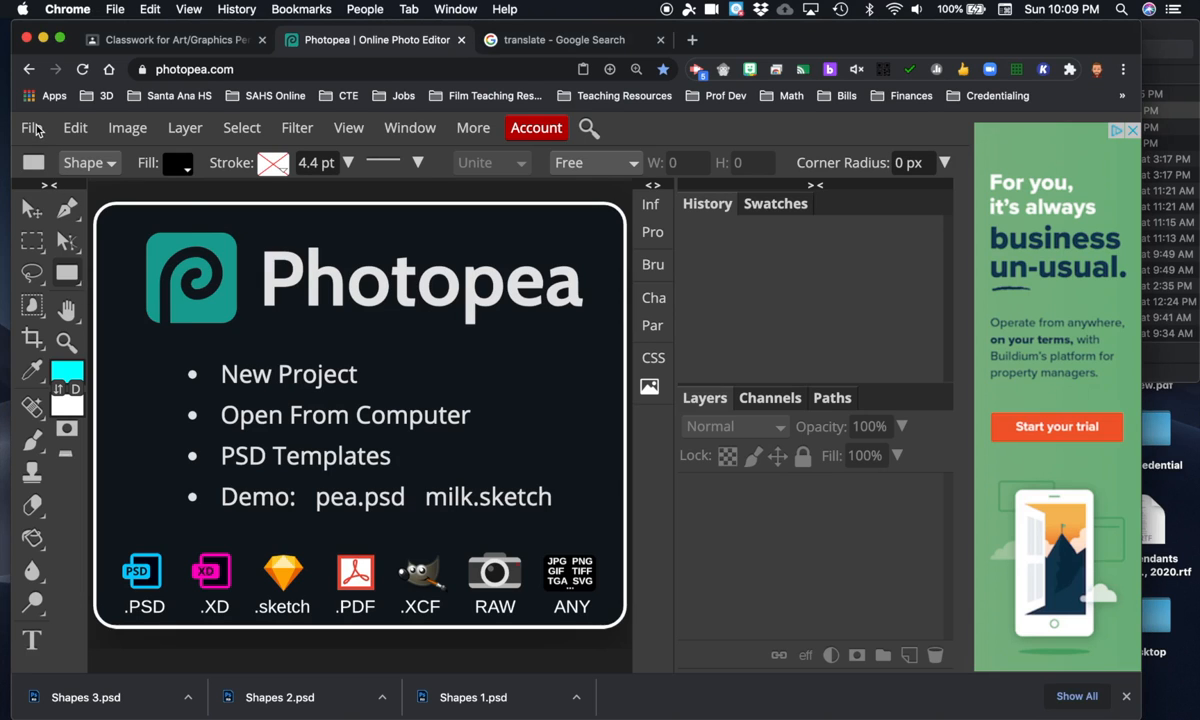
click(34, 127)
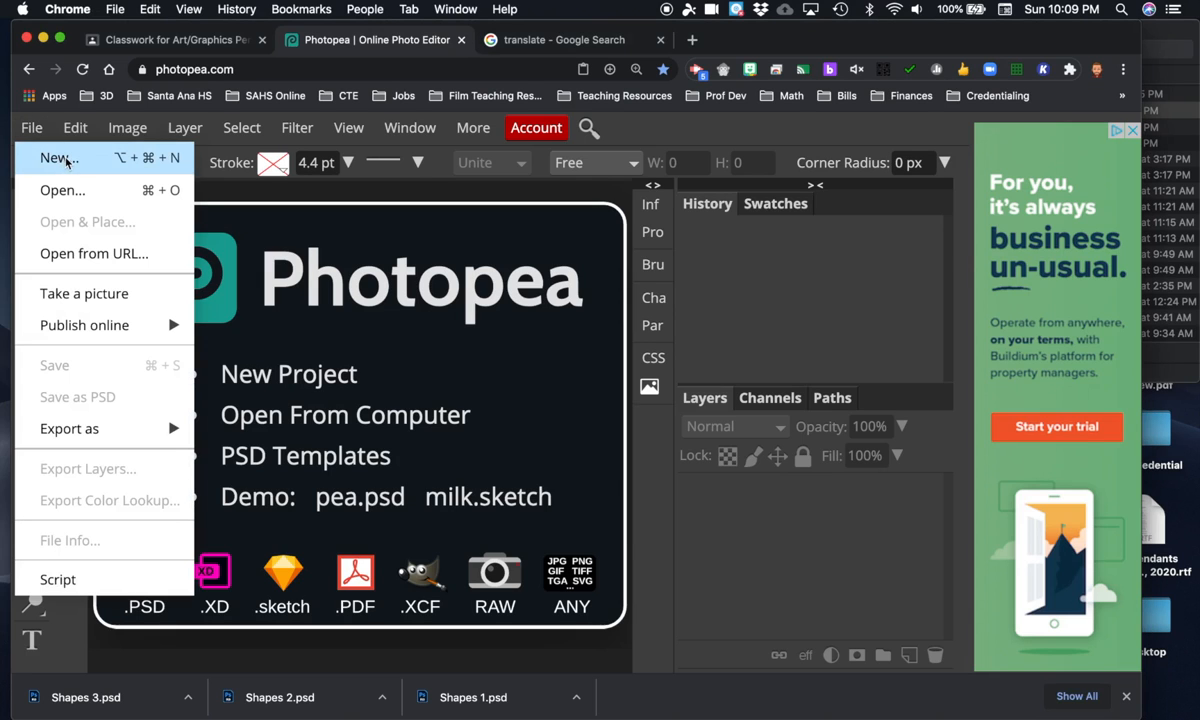
click(66, 158)
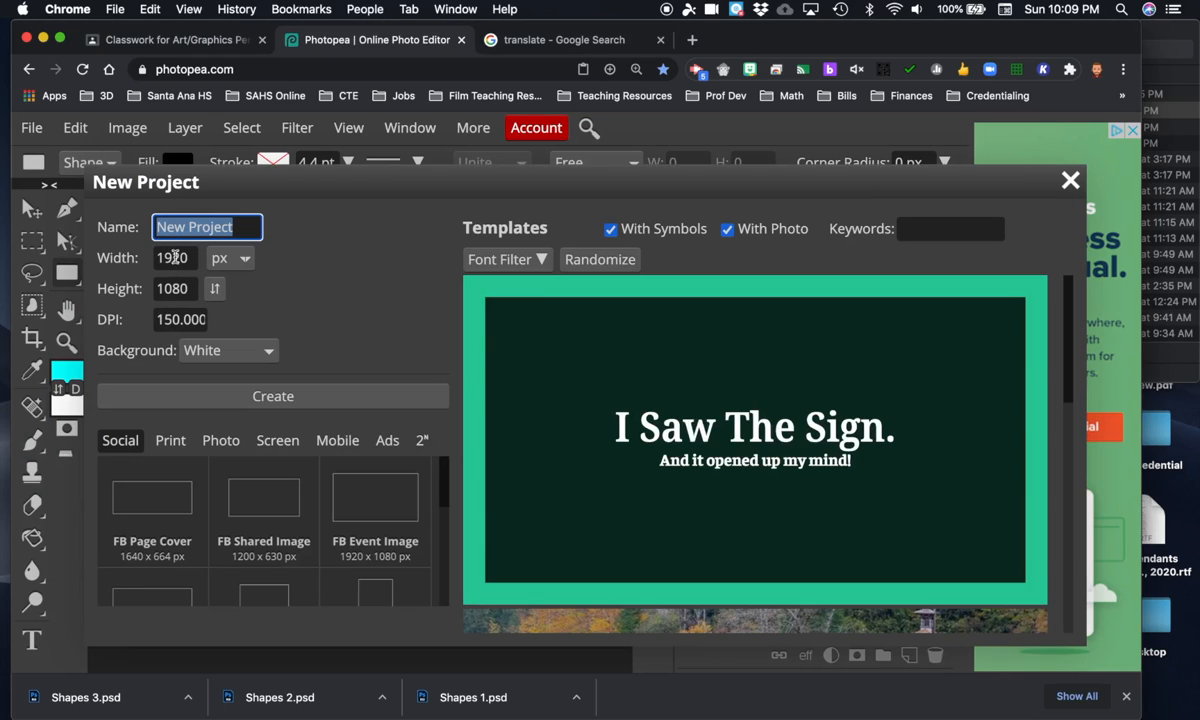
click(250, 396)
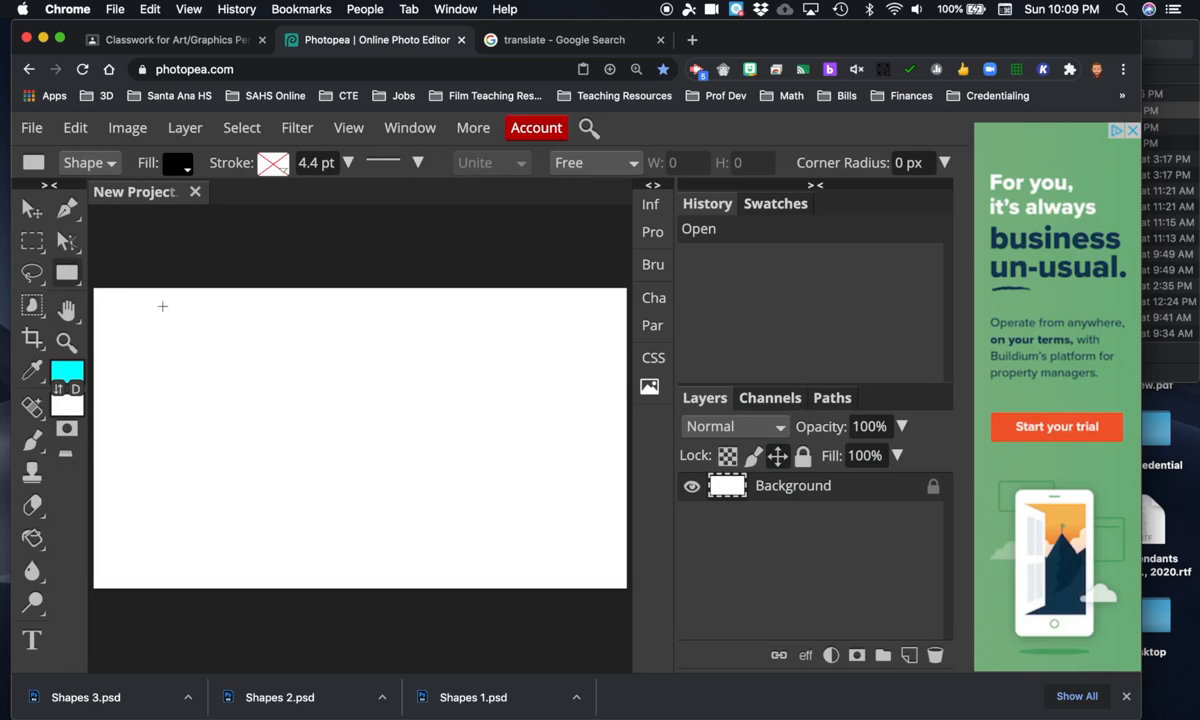
- Set the Rectangle tool's stroke to solid black
right_click(67, 275)
click(67, 275)
click(276, 165)
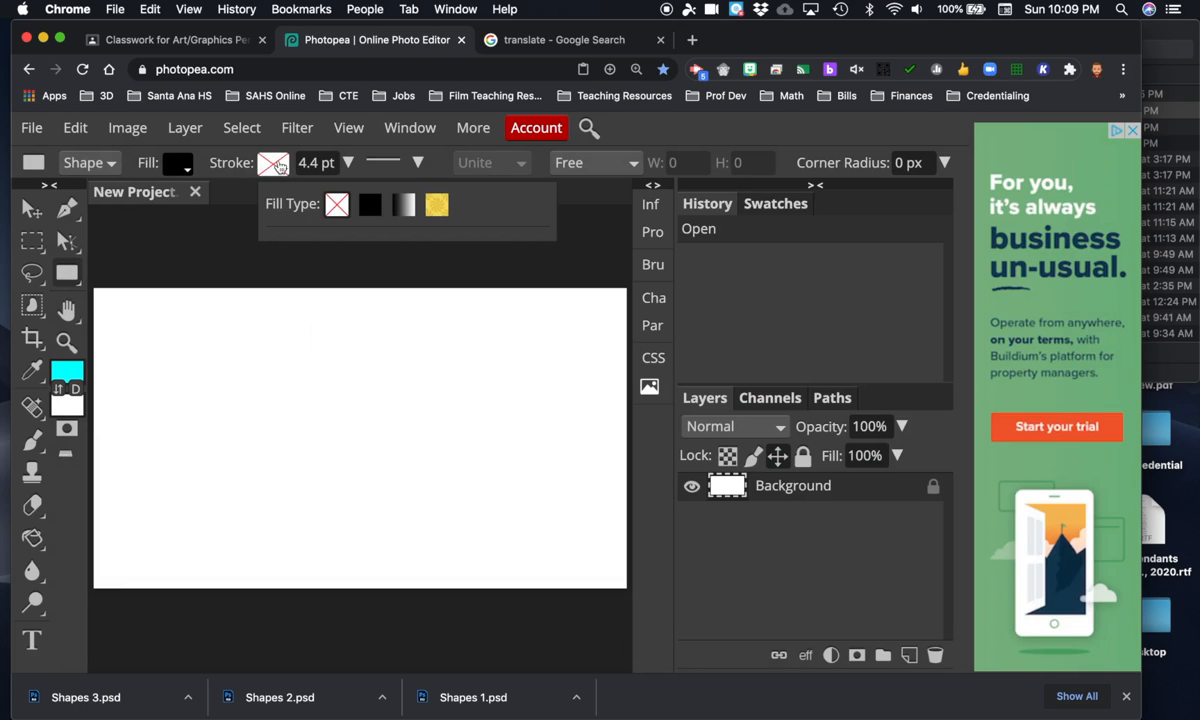
click(368, 207)
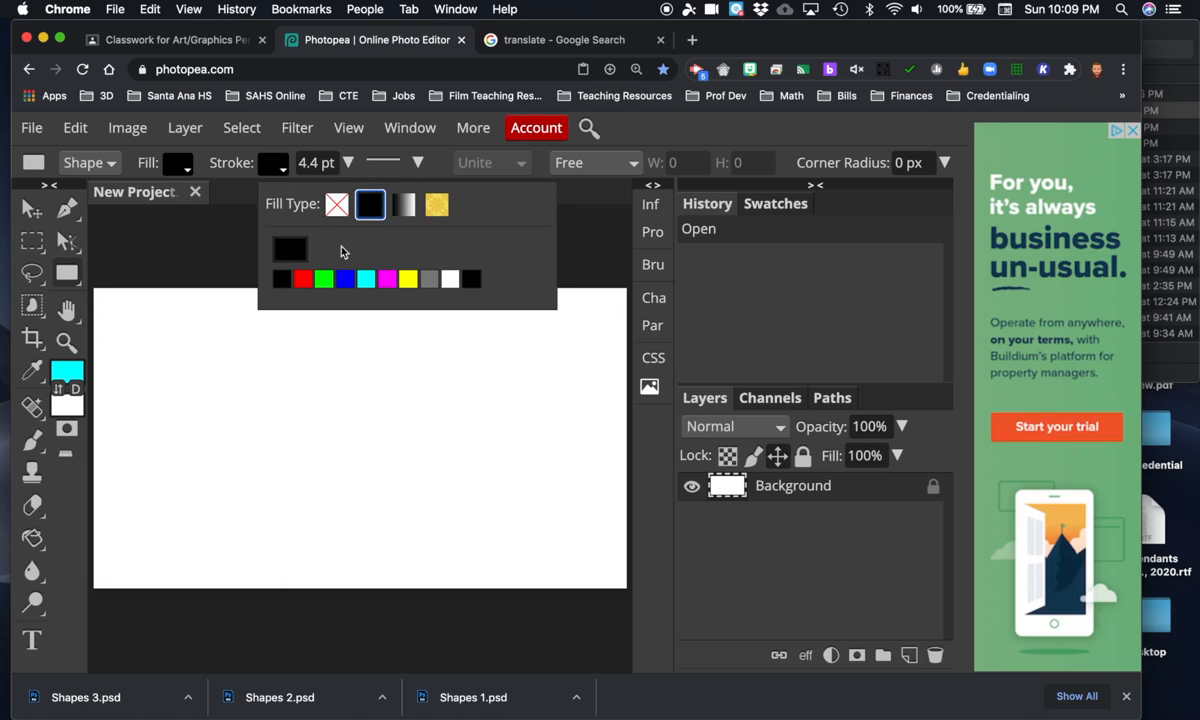
click(285, 249)
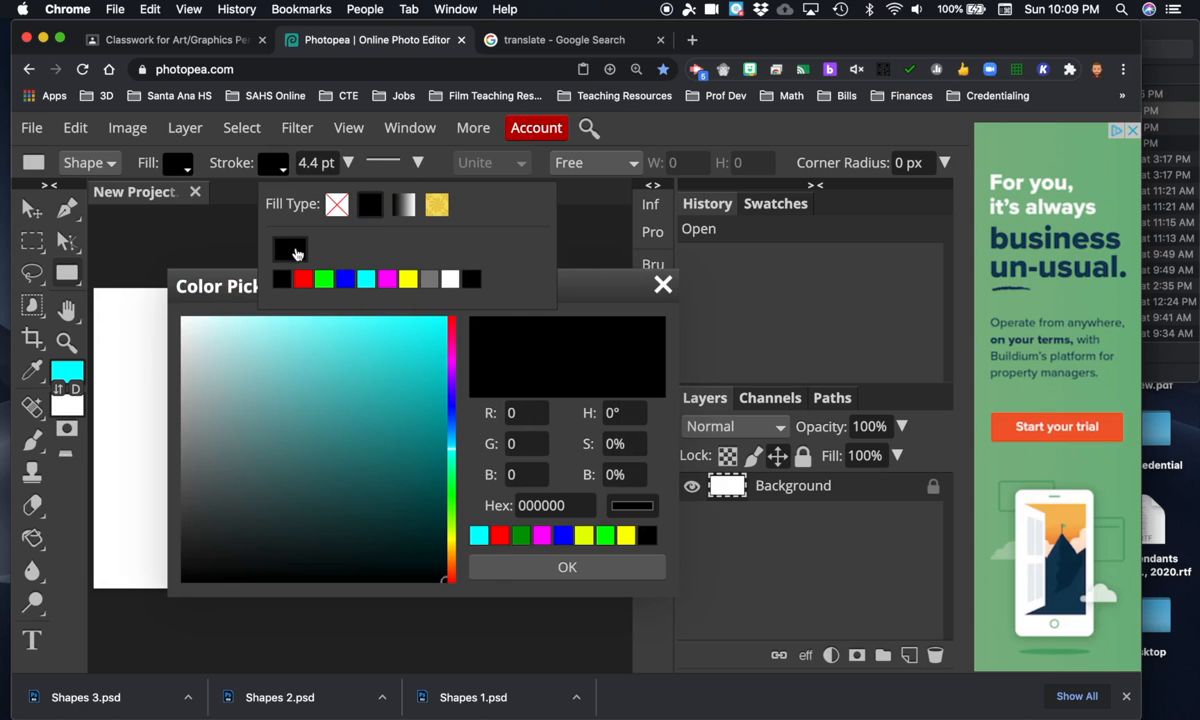
click(545, 567)
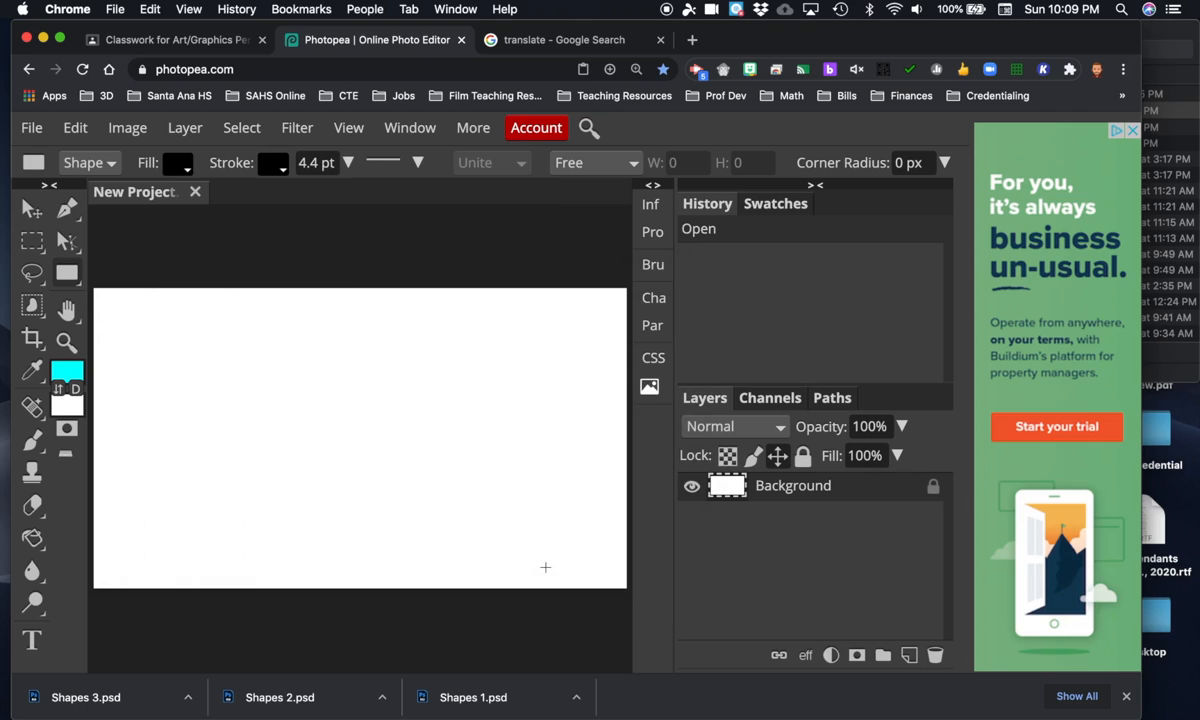
- Set the shape stroke width to 10 pt
click(310, 163)
drag(310, 163, 331, 170)
key(Left)
key(BackSpace)
key(BackSpace)
key(BackSpace)
text(10)
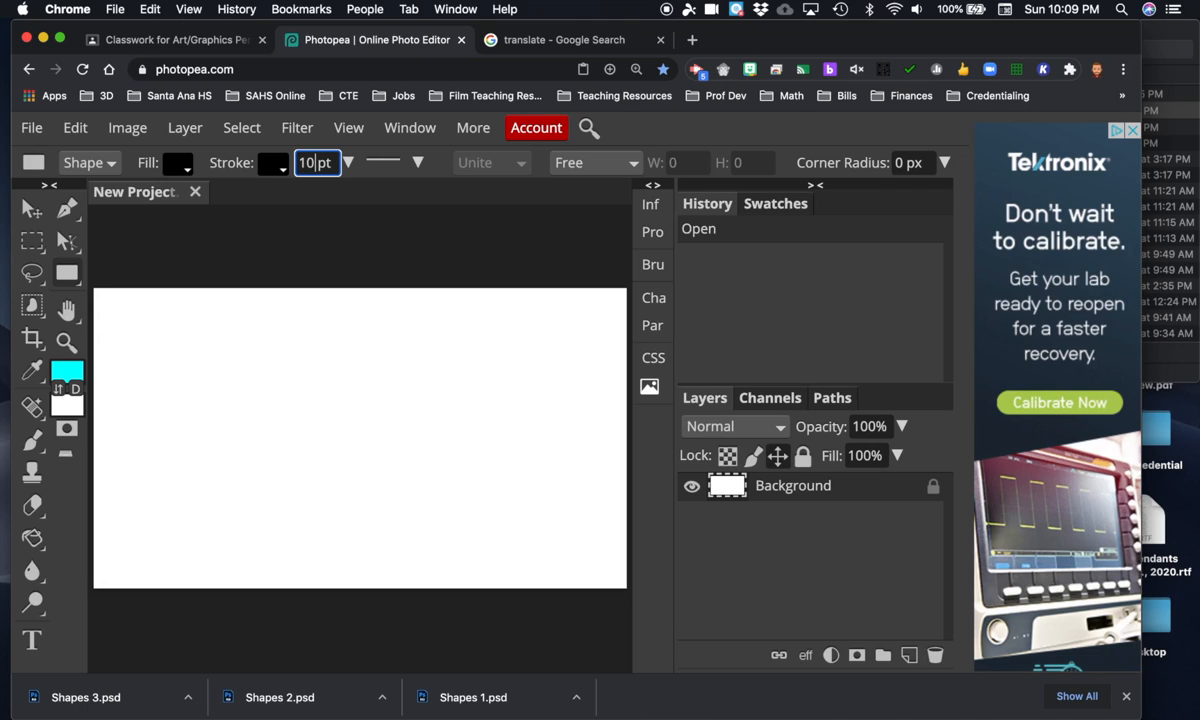
key(Return)
click(435, 167)
- Set the shape fill colour to red
click(173, 170)
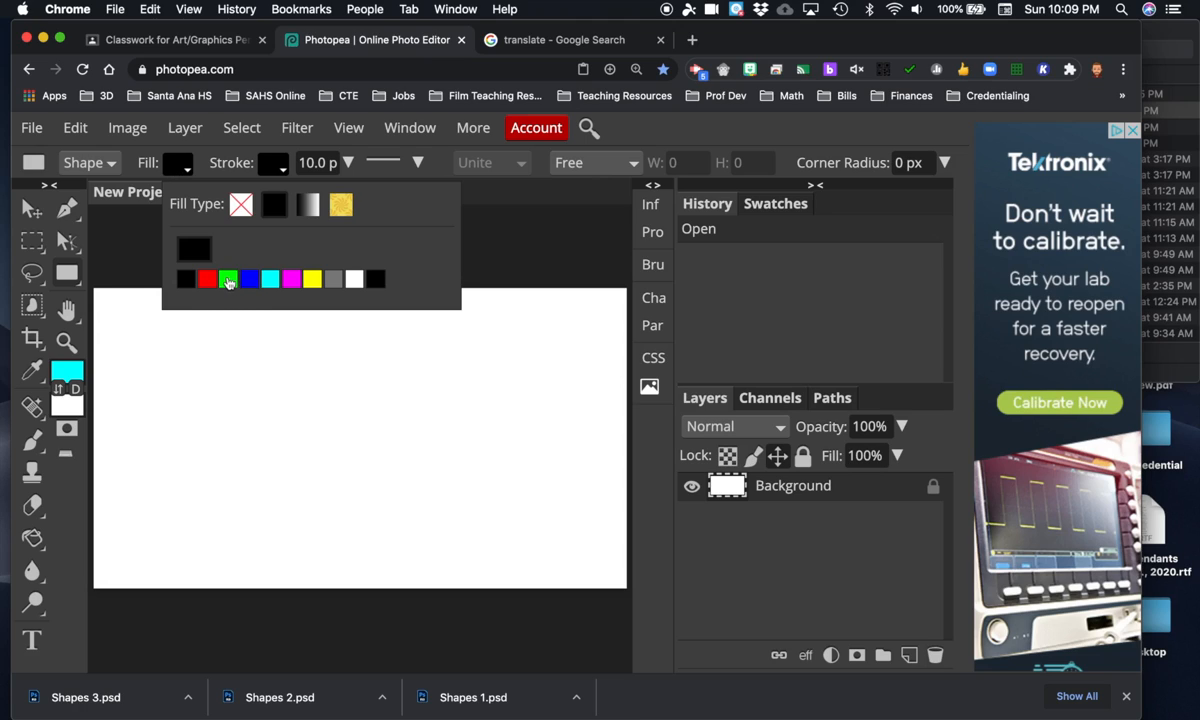
click(208, 281)
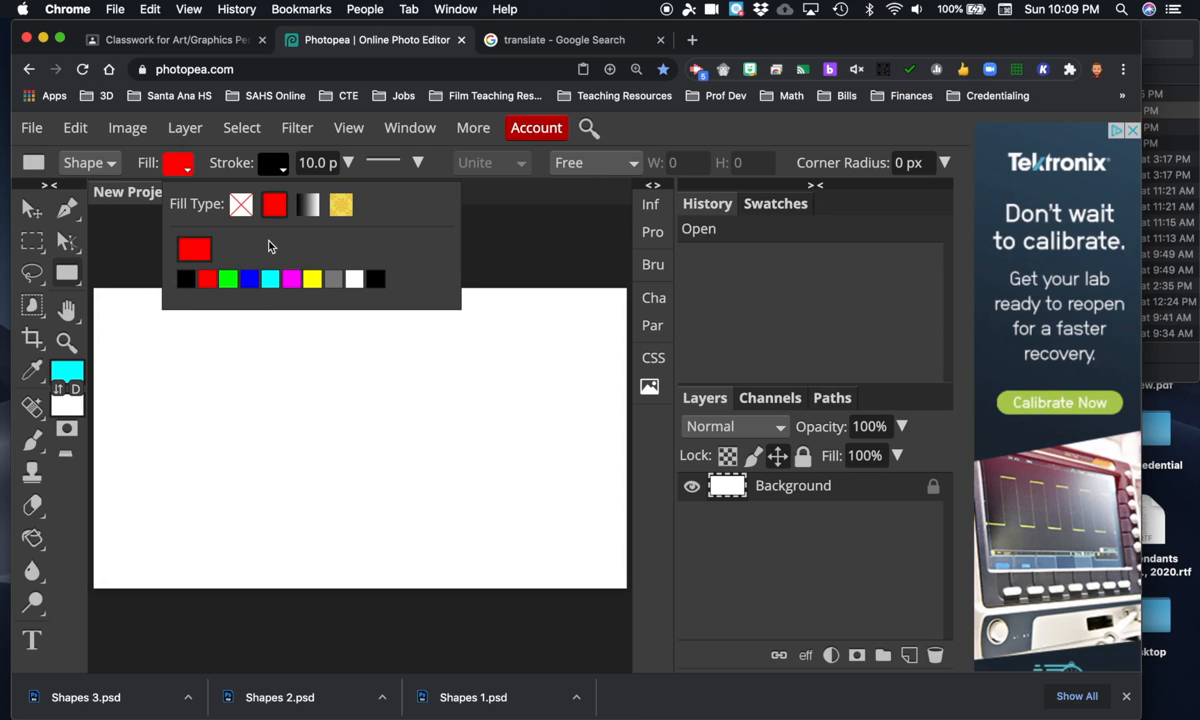
click(174, 170)
click(174, 170)
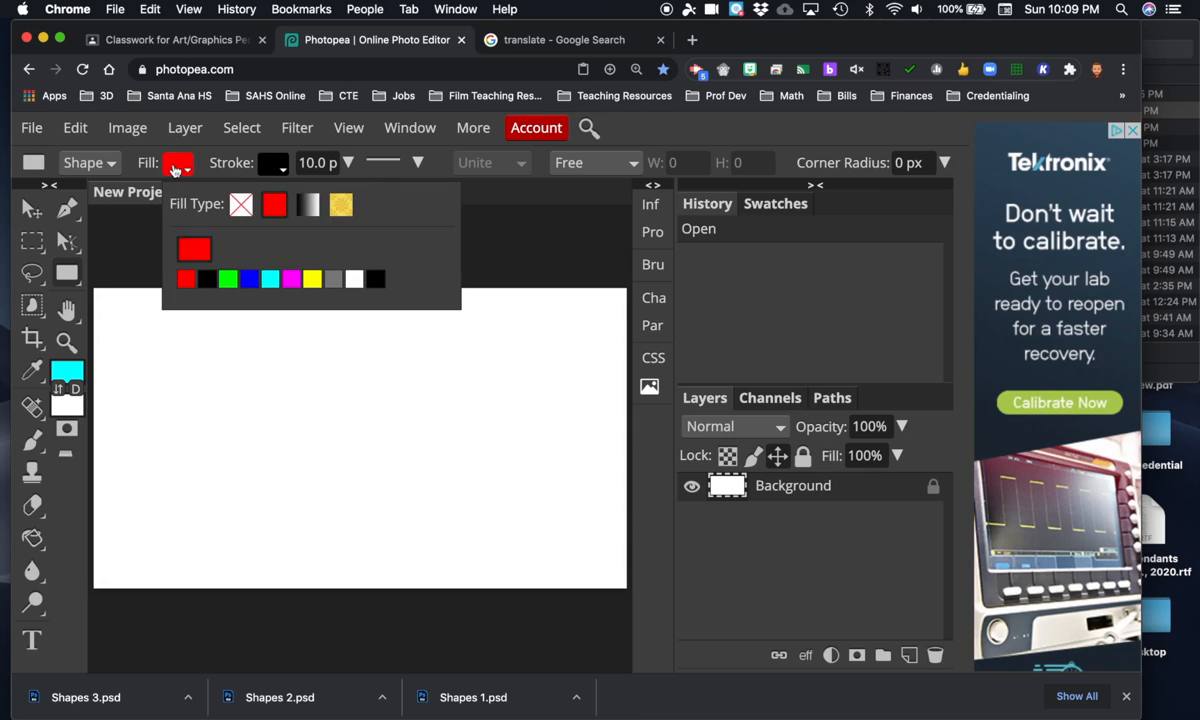
click(125, 217)
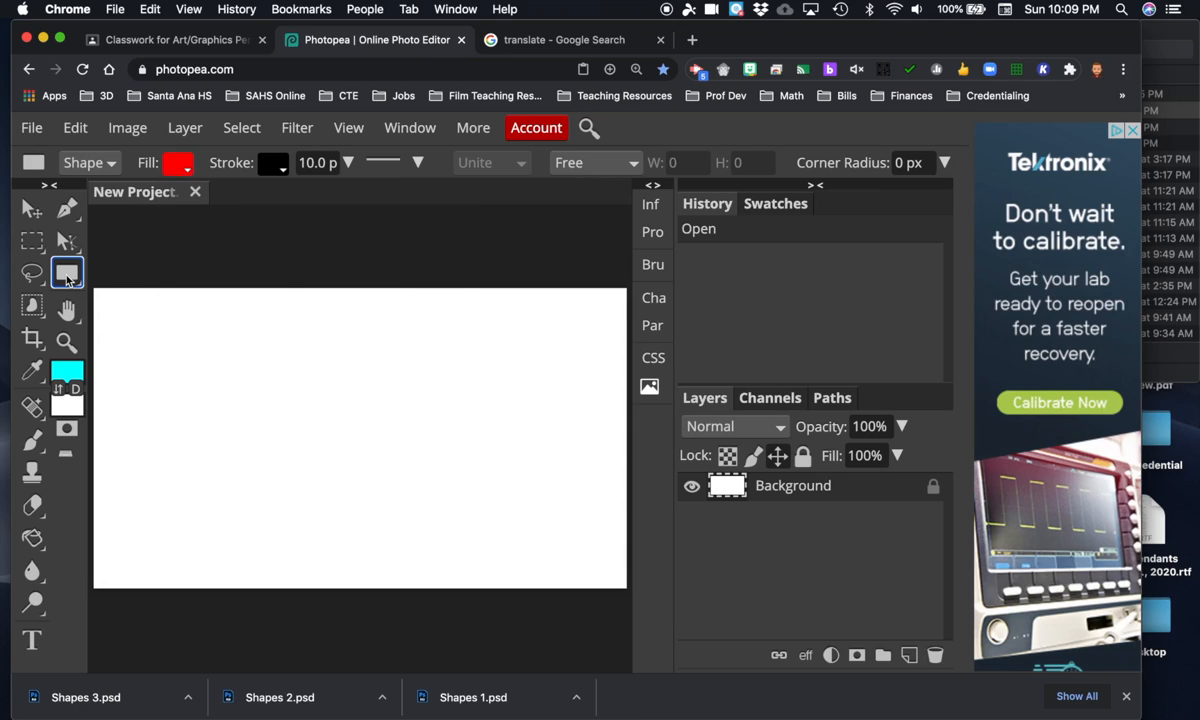
- Draw a red rectangle with a black outline in the upper-left area of the canvas
right_click(67, 278)
click(107, 258)
drag(137, 322, 282, 420)
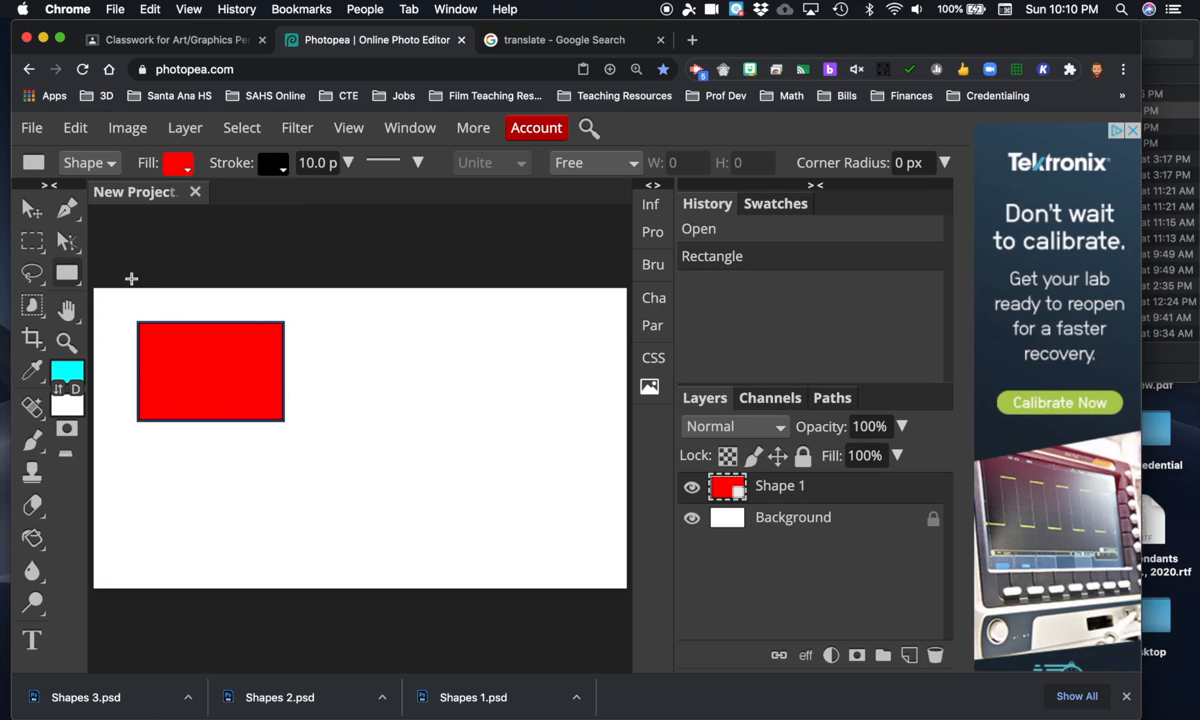
- Increase the red rectangle's stroke width to 20 pt
click(314, 163)
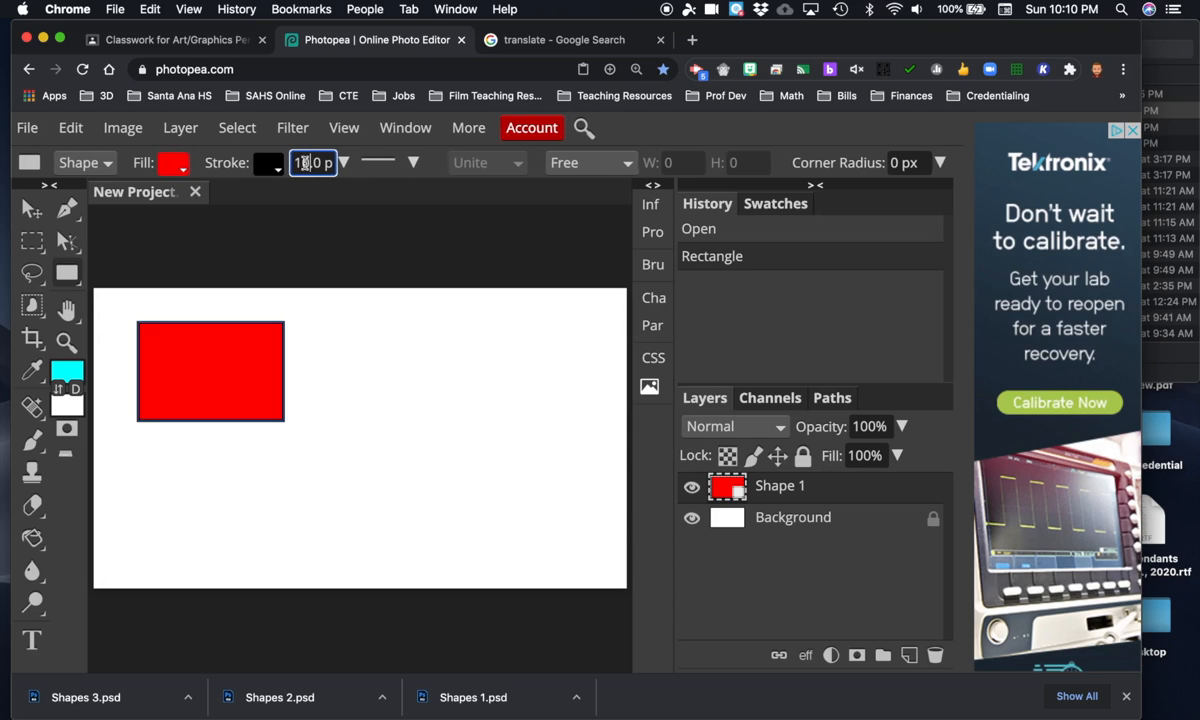
drag(321, 165, 311, 168)
click(315, 163)
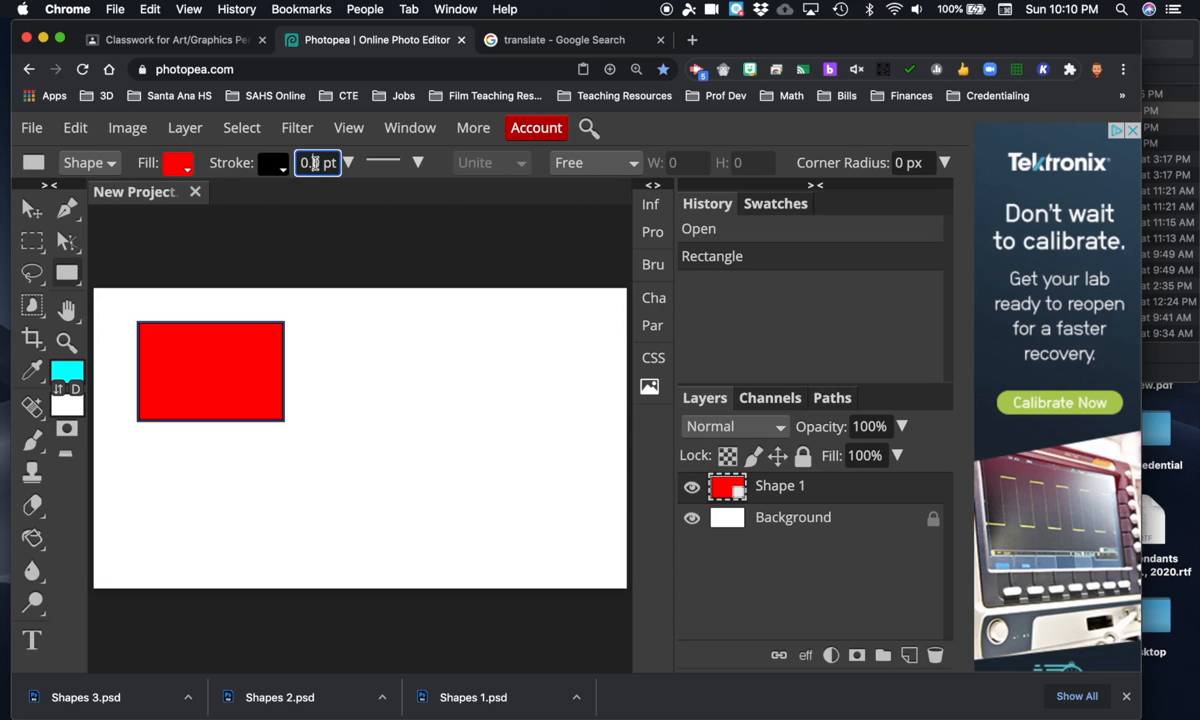
key(BackSpace)
key(BackSpace)
key(BackSpace)
key(BackSpace)
text(20)
- Choose the Parametric Shape tool in Polygon mode and set the number of sides to 5
click(68, 276)
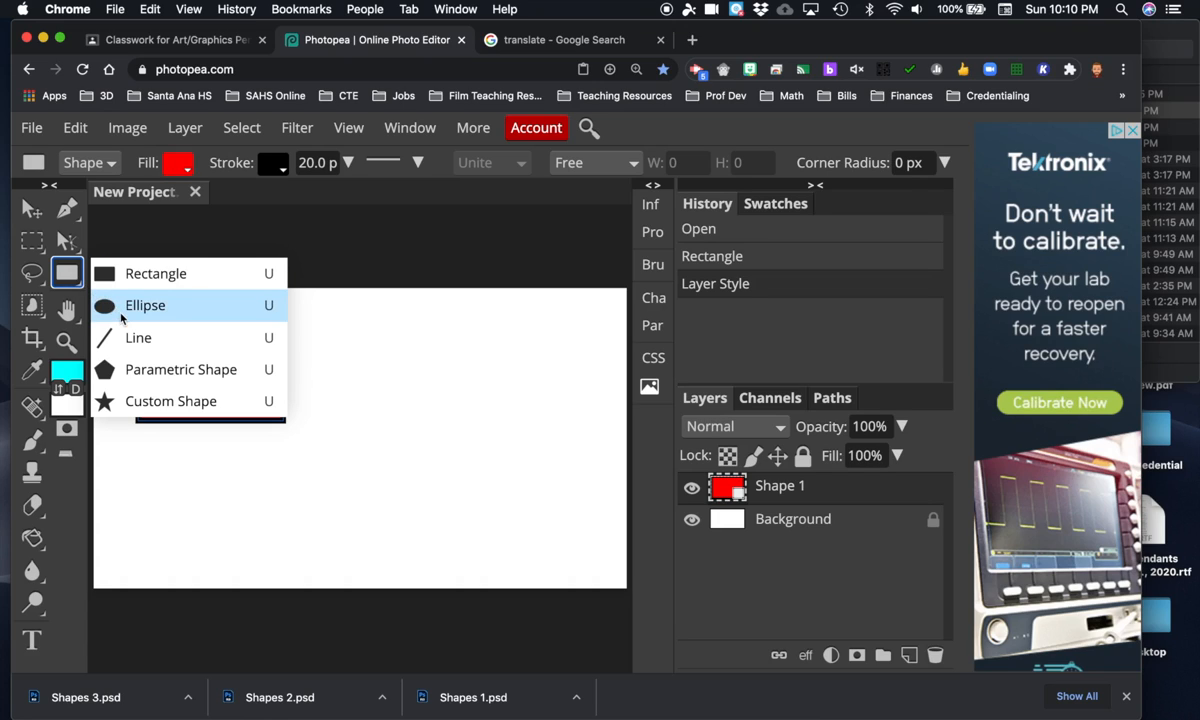
click(143, 371)
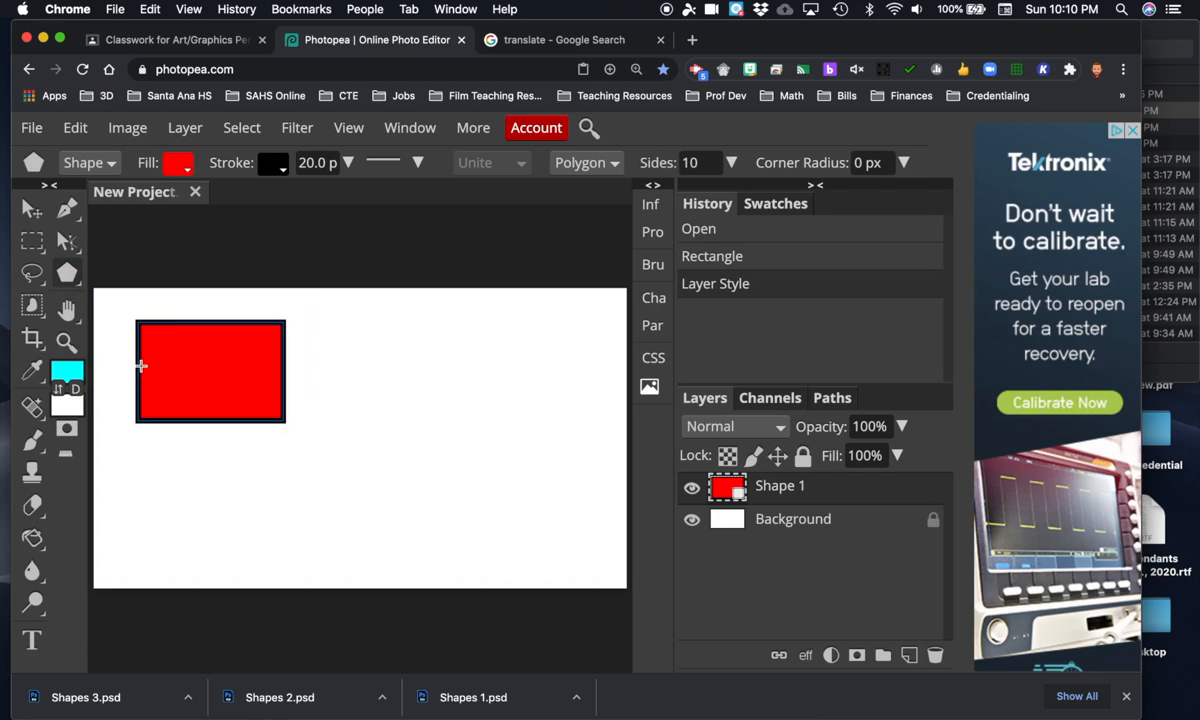
click(692, 162)
text(5)
key(Return)
click(366, 344)
click(447, 281)
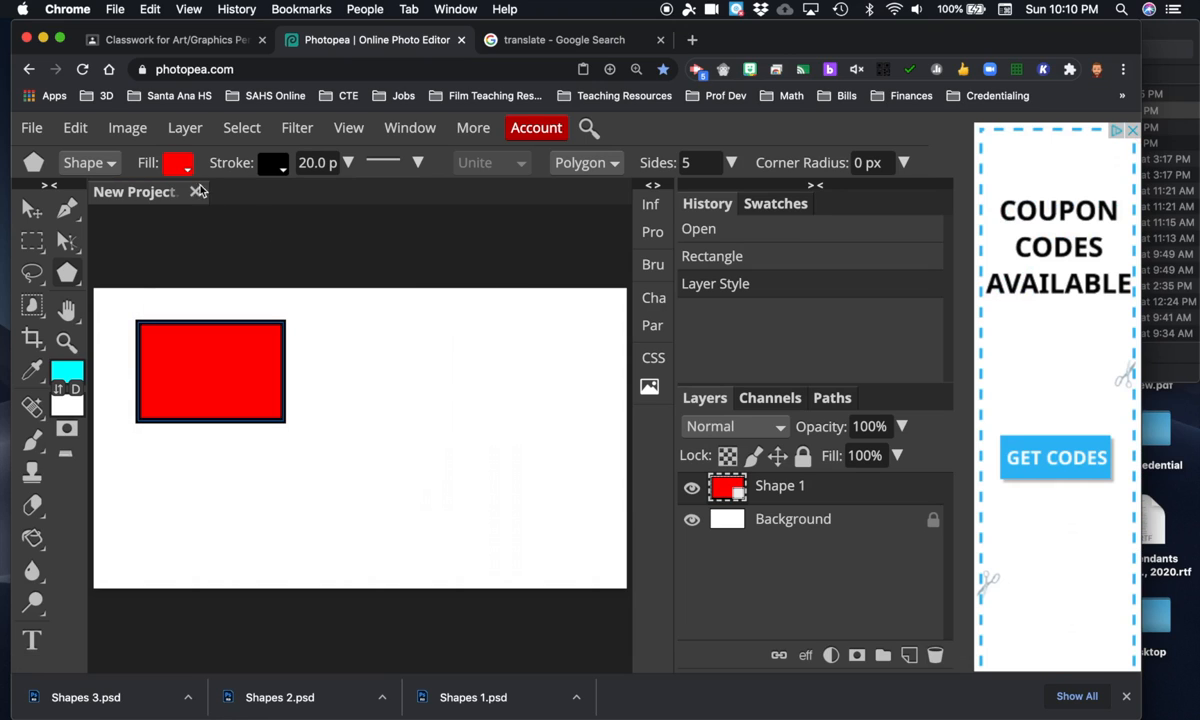
- Try a green fill while the rectangle layer is active, undo it and dismiss the new shape dialog
click(172, 163)
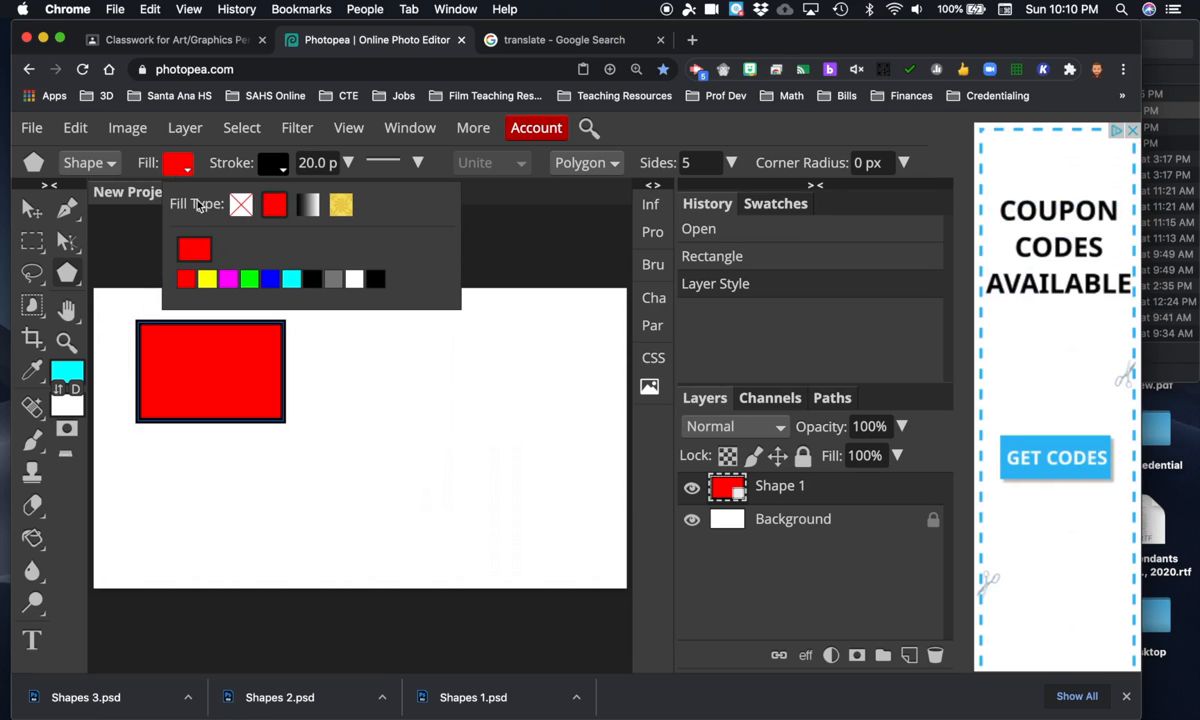
click(249, 281)
click(129, 232)
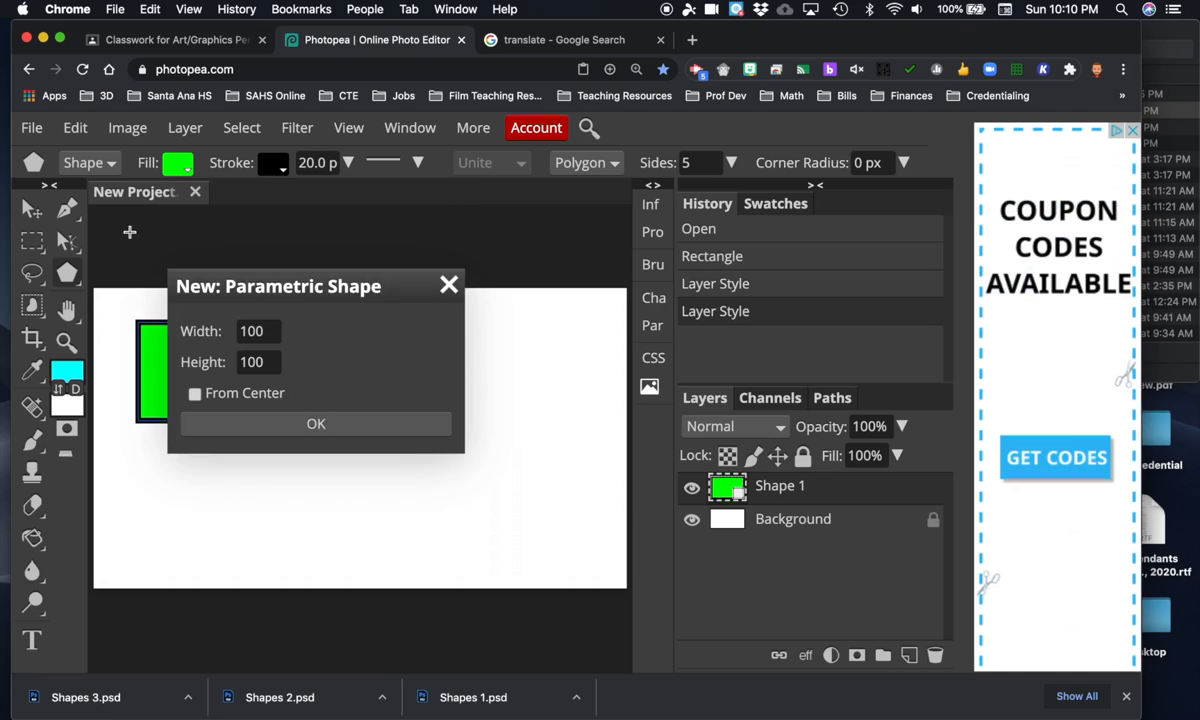
key(super+z)
click(449, 285)
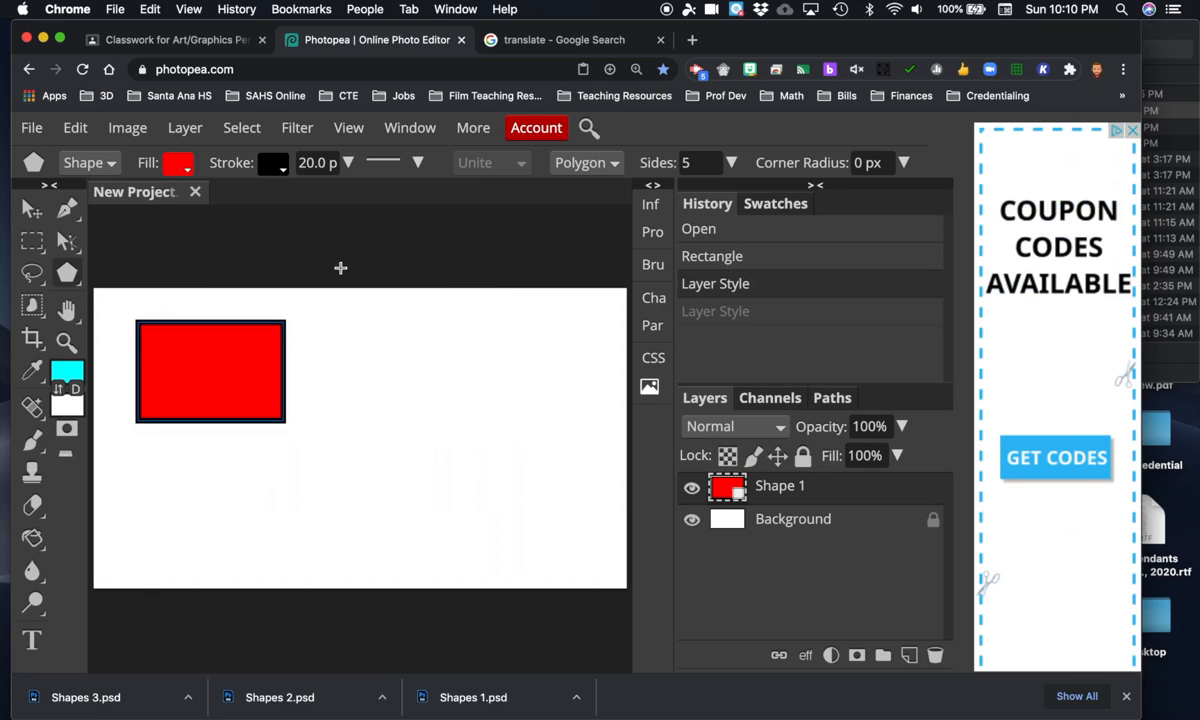
- Draw a pentagon beside the red rectangle and move it right so the two shapes no longer overlap
drag(330, 356, 248, 331)
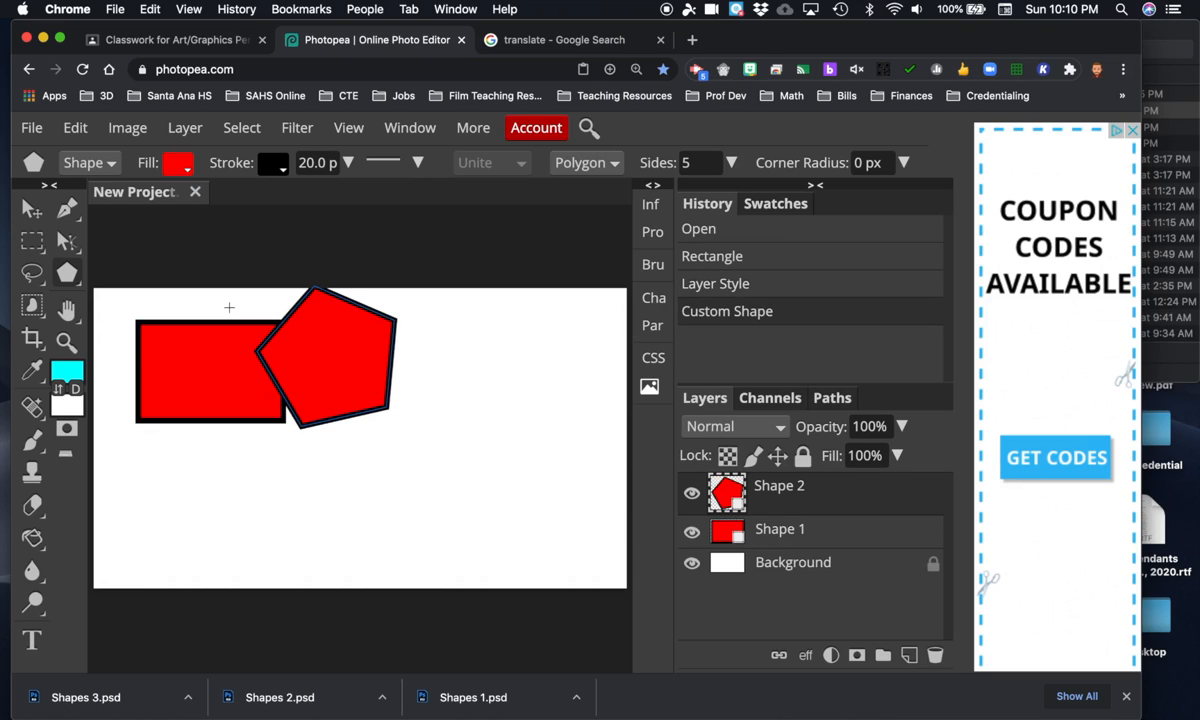
click(32, 208)
drag(295, 362, 373, 378)
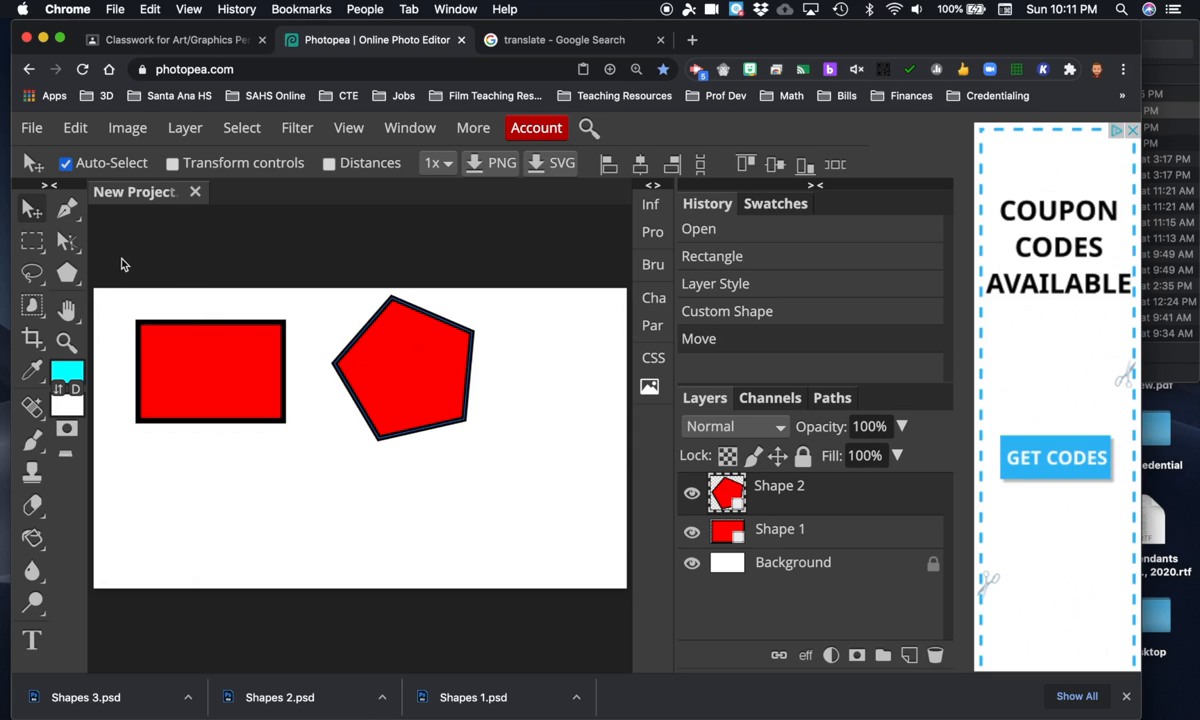
- Change the pentagon's fill to green
click(66, 273)
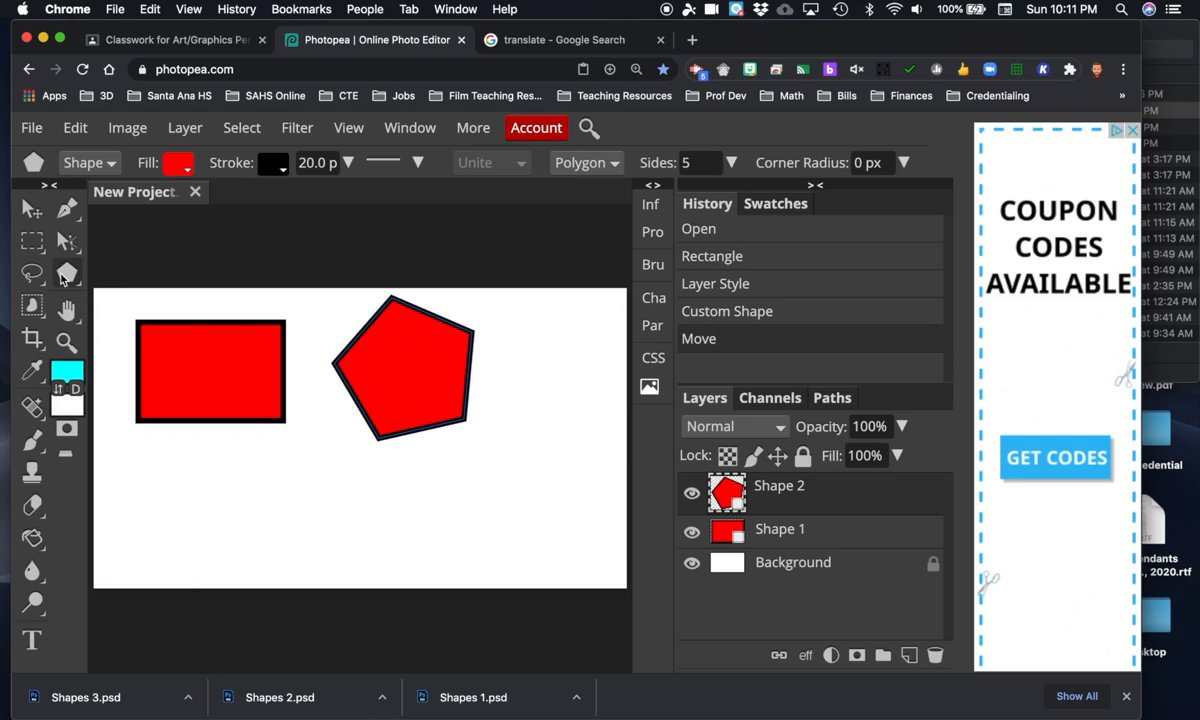
click(176, 165)
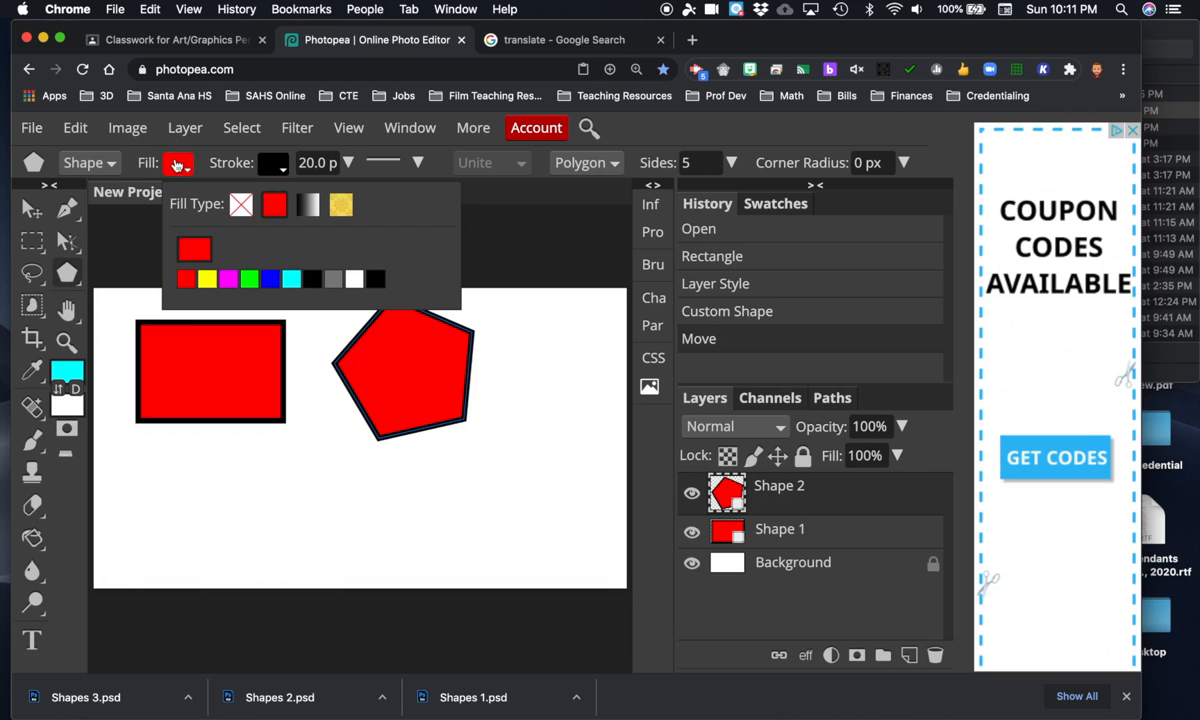
click(248, 280)
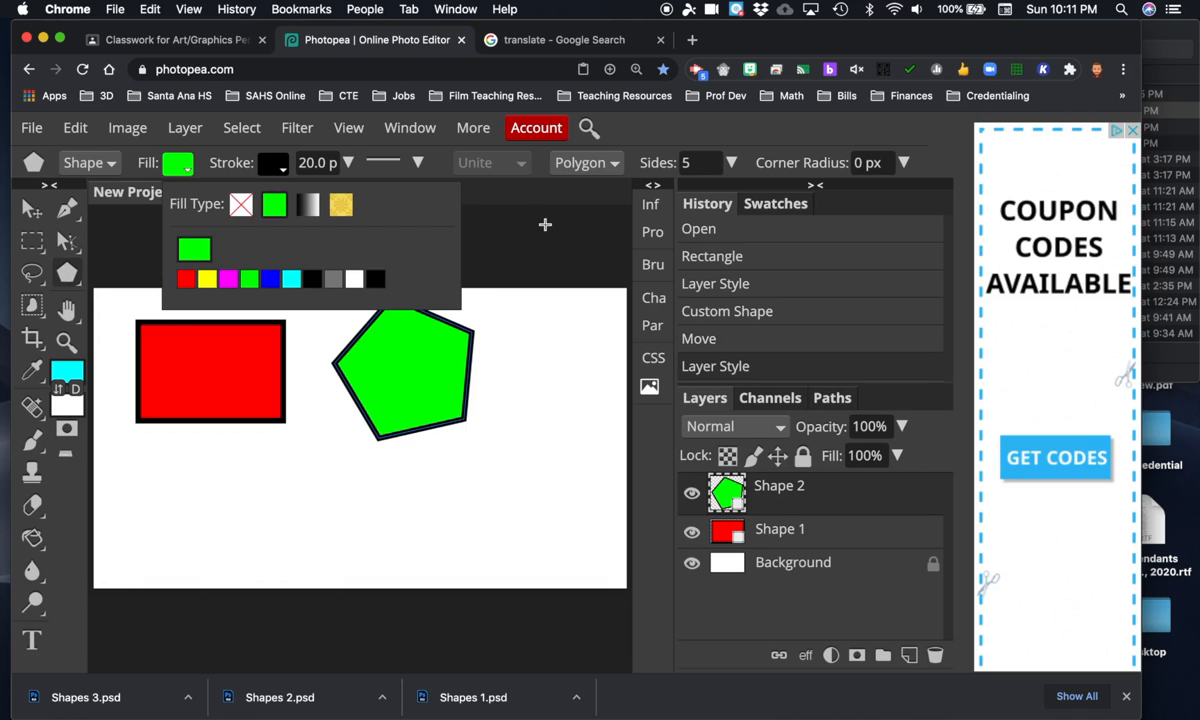
click(508, 211)
click(449, 287)
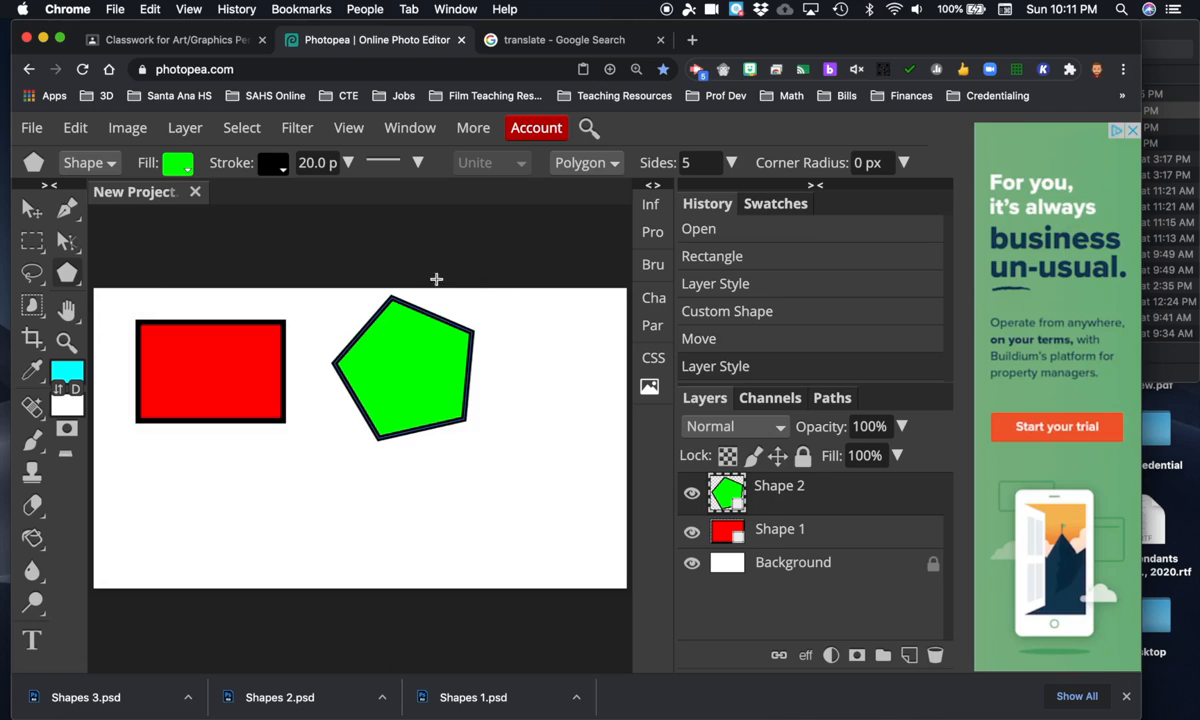
- Change the pentagon's stroke colour to blue
click(267, 166)
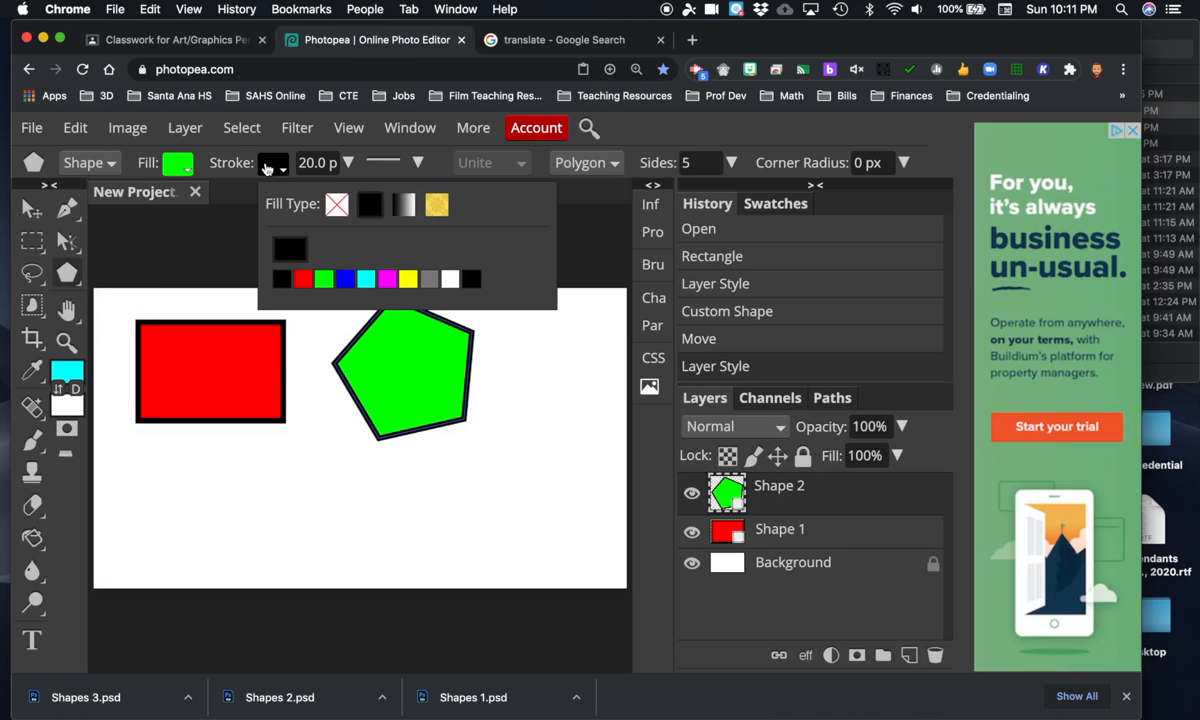
click(345, 280)
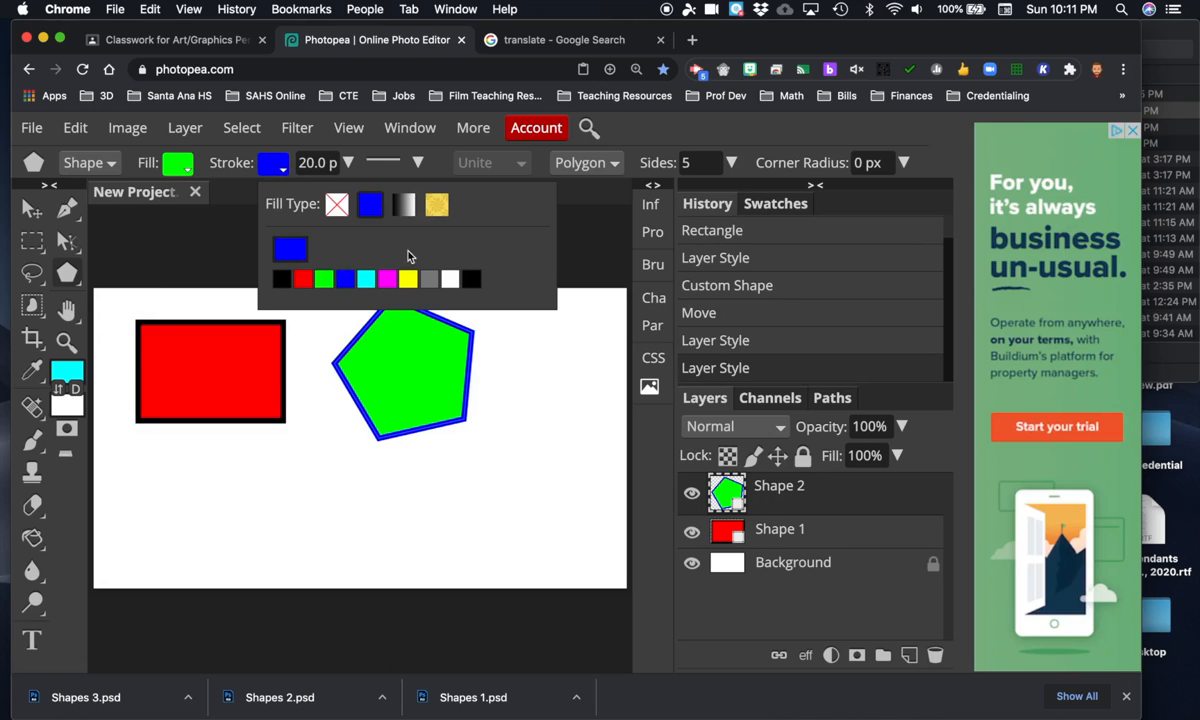
click(267, 168)
click(216, 228)
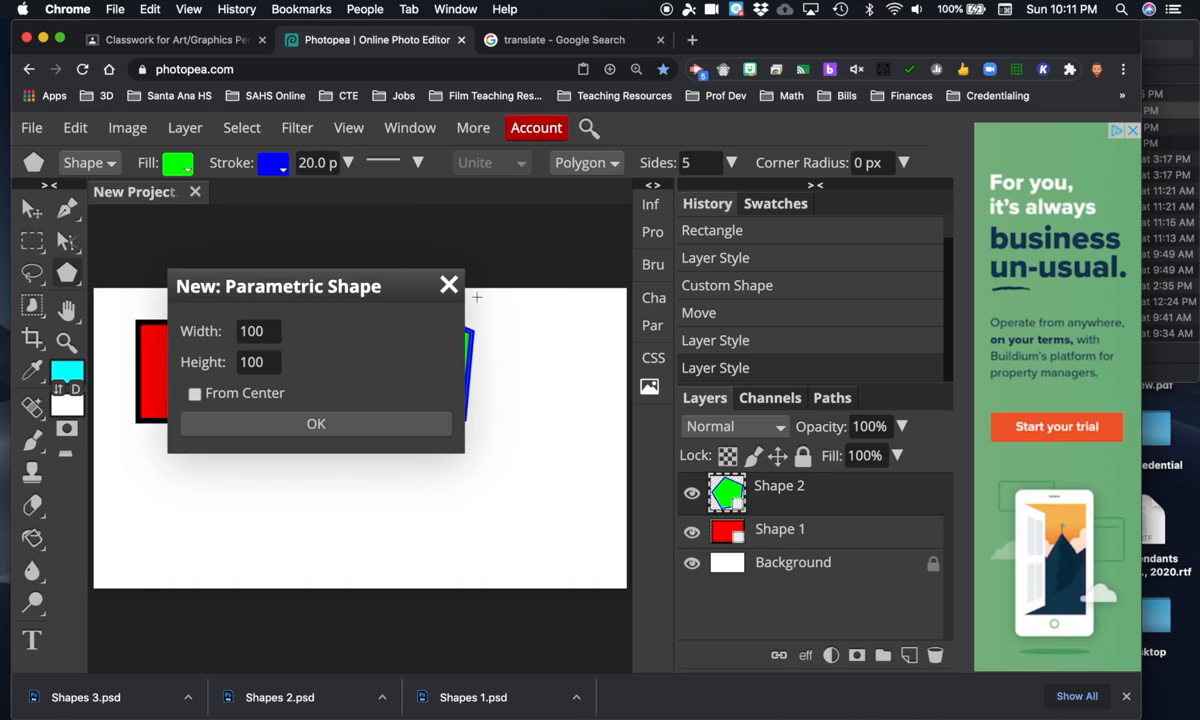
click(448, 285)
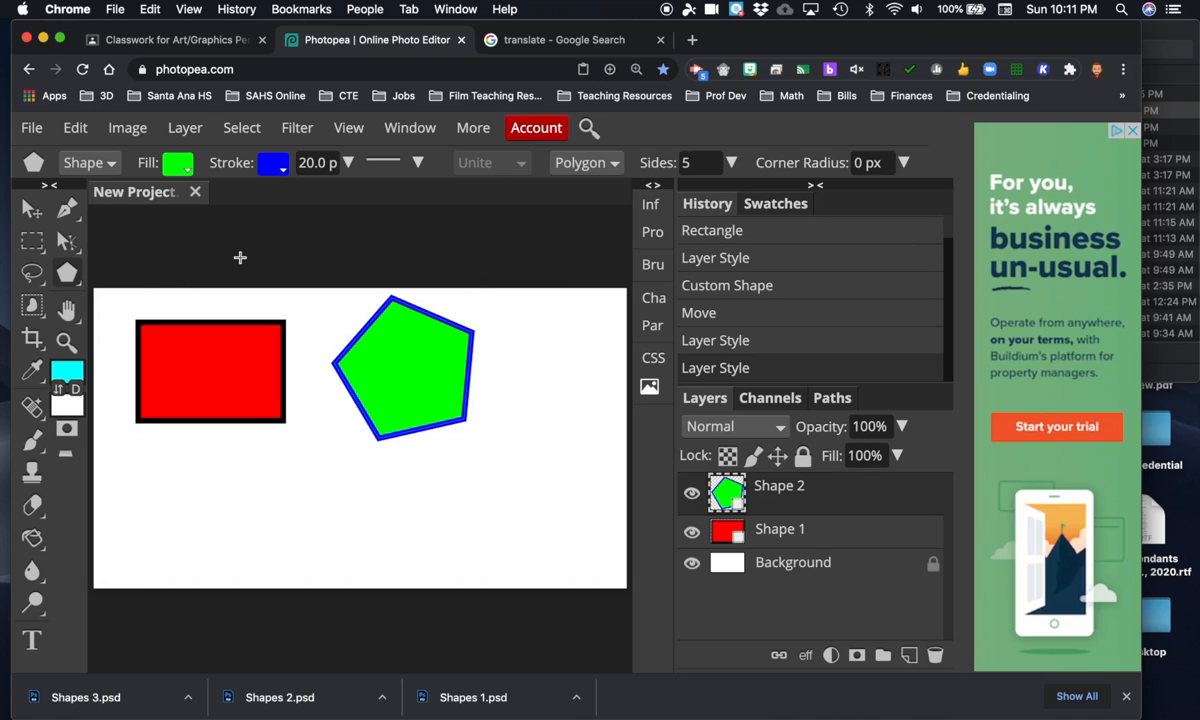
- Draw a spiral parametric shape of length 4 and move it below the rectangle and pentagon
click(613, 166)
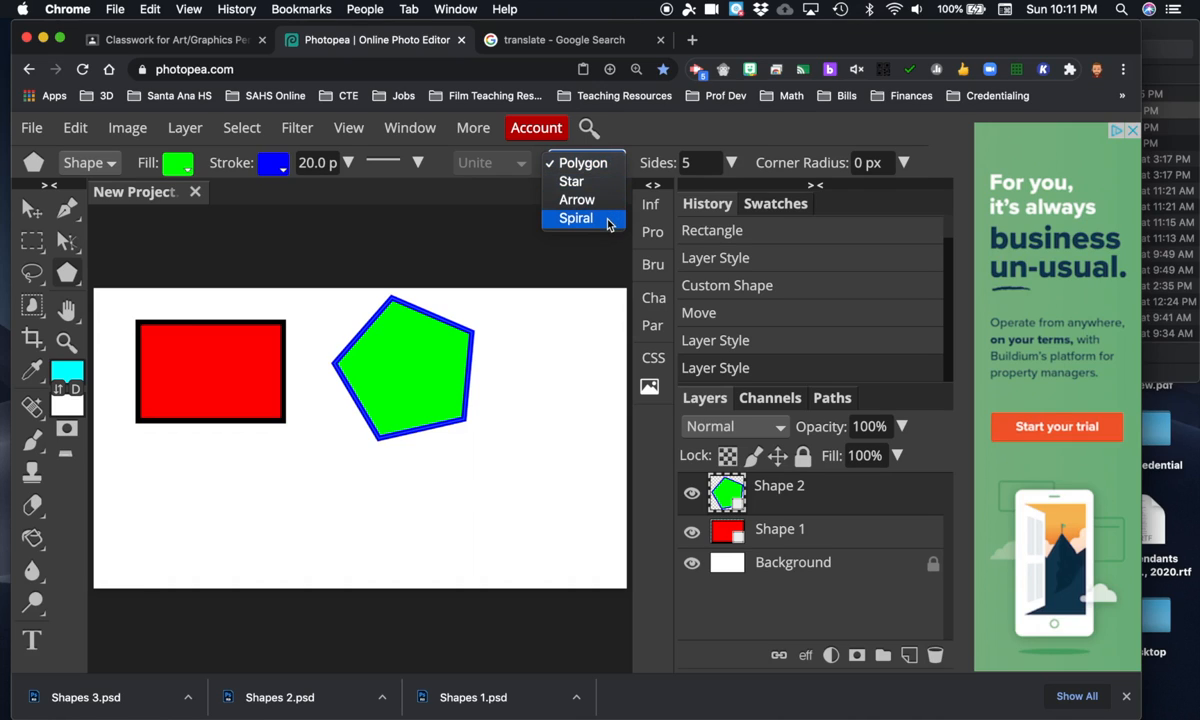
click(576, 218)
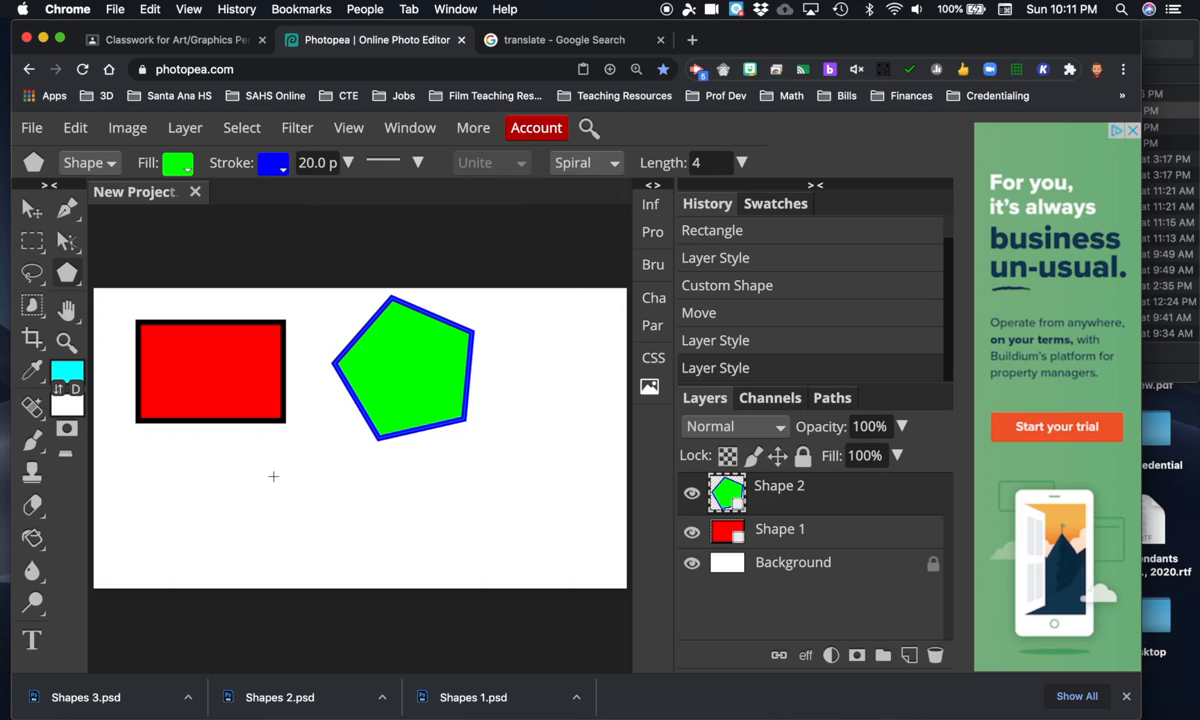
drag(273, 471, 335, 518)
click(31, 208)
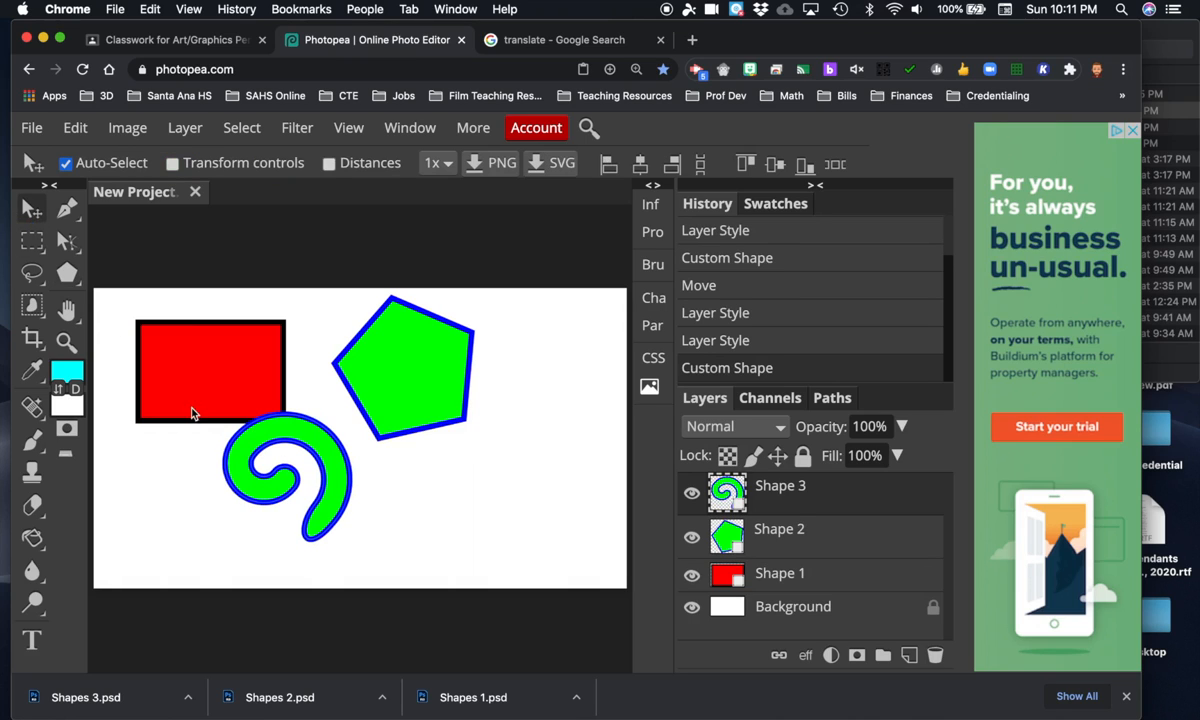
drag(248, 455, 280, 490)
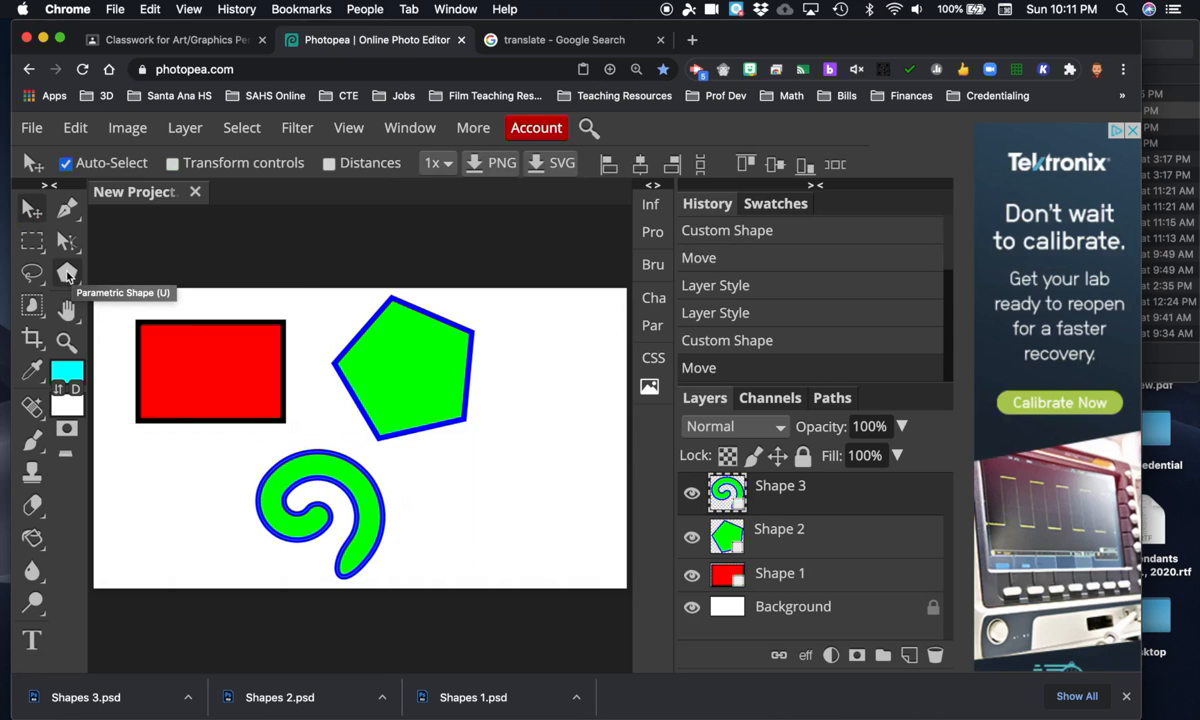
- Change the spiral's stroke colour to magenta
click(67, 274)
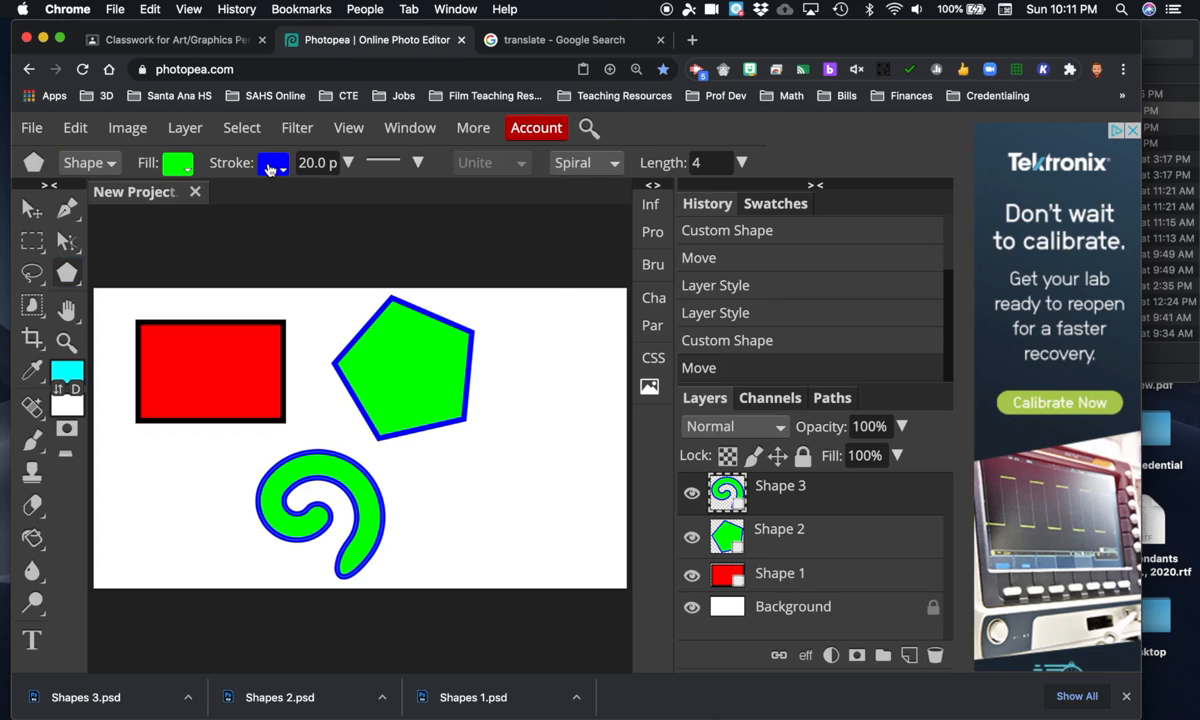
click(270, 165)
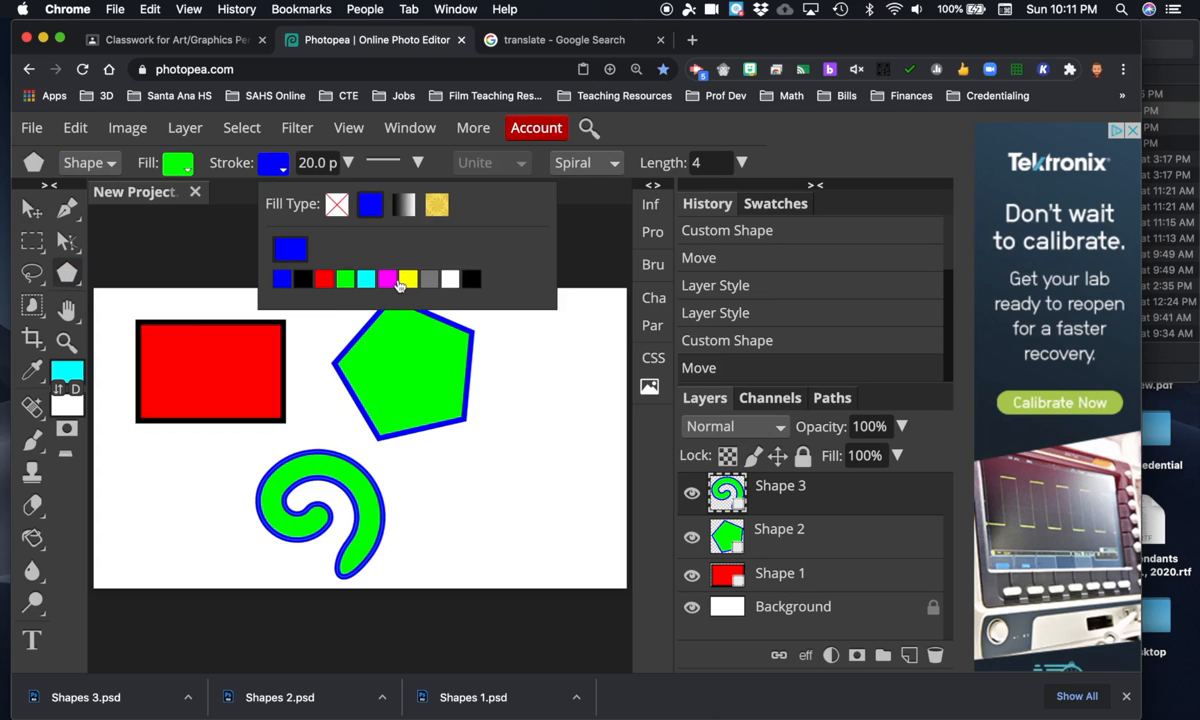
click(388, 280)
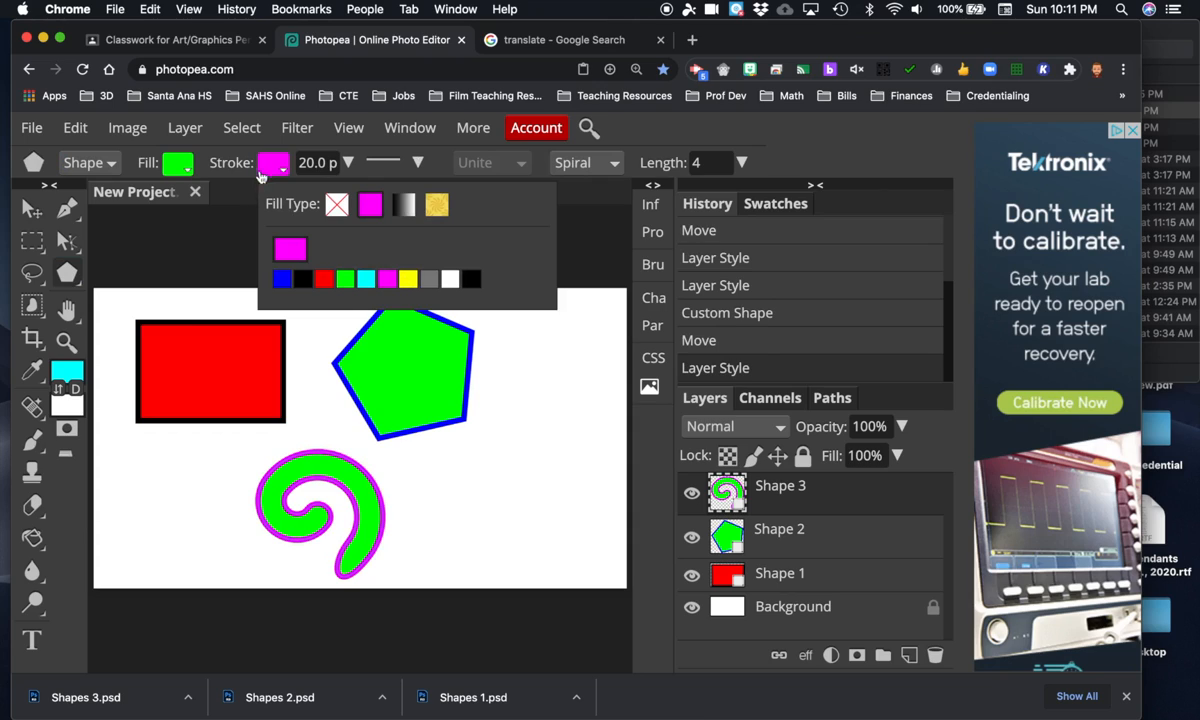
- Change the spiral's fill colour to blue
click(178, 165)
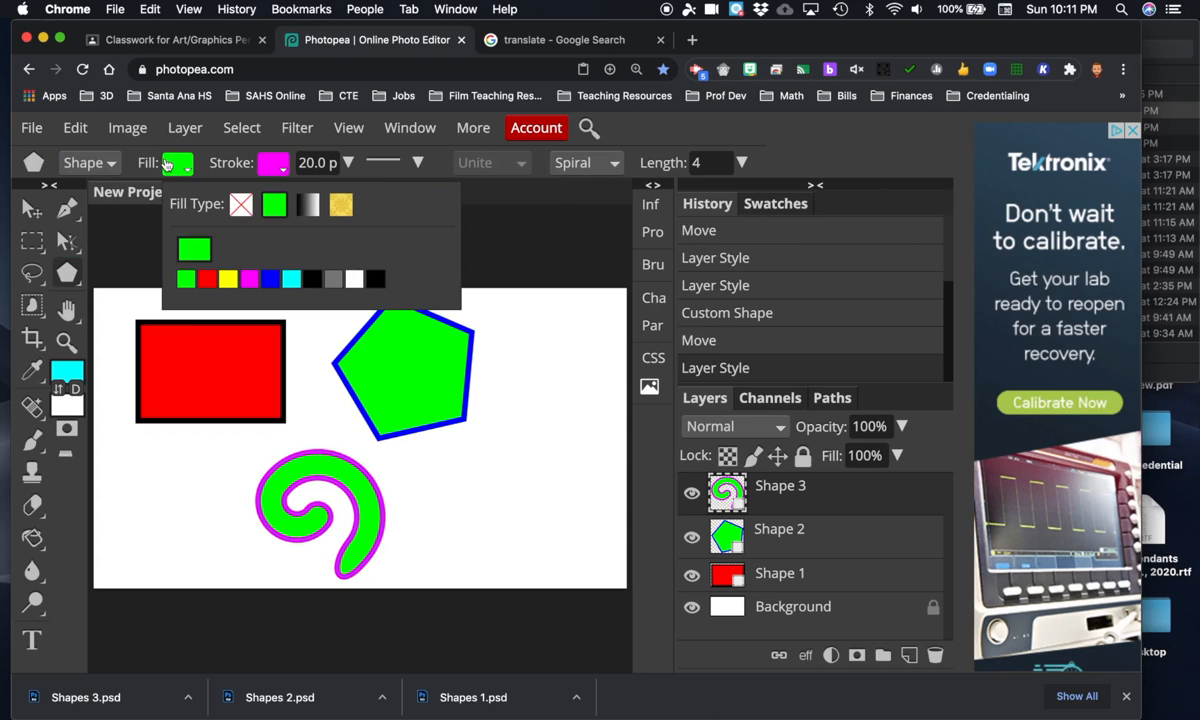
click(272, 280)
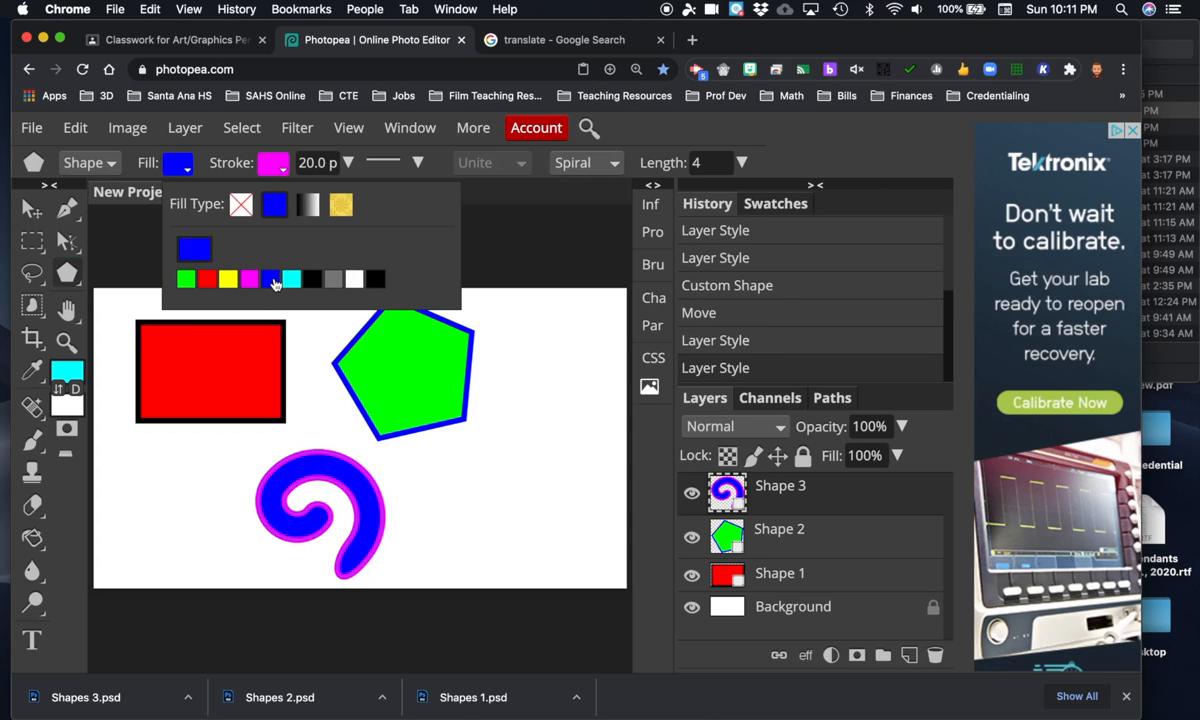
click(123, 224)
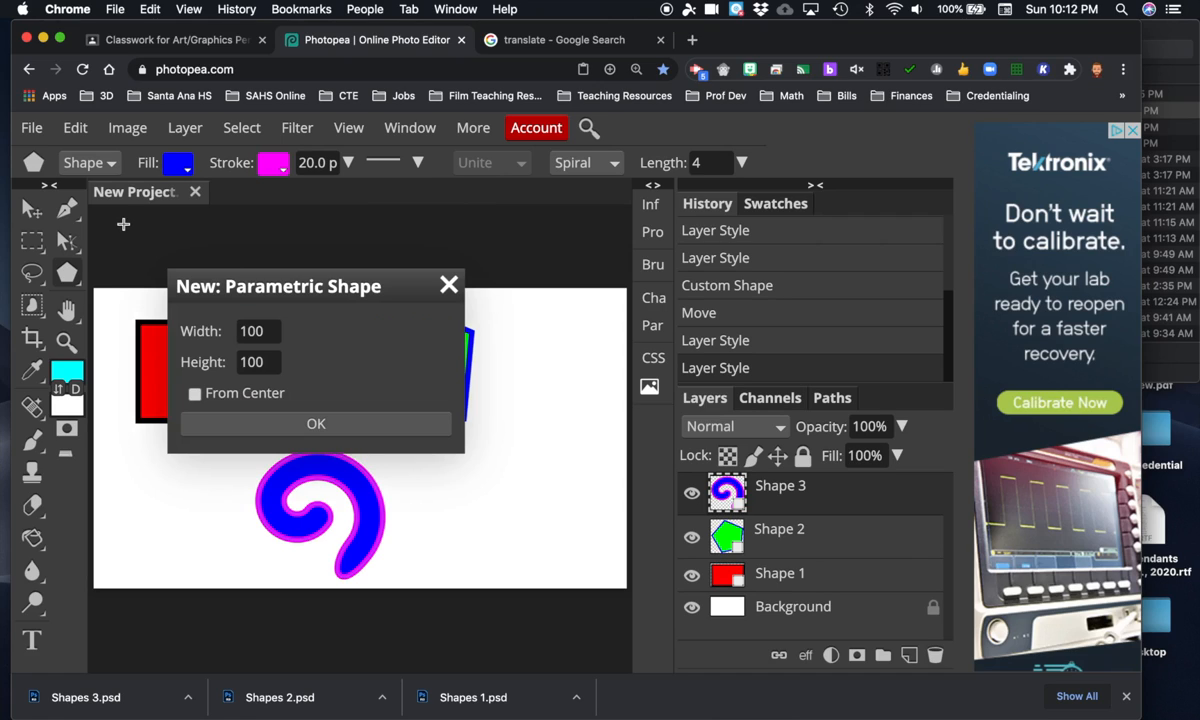
click(446, 268)
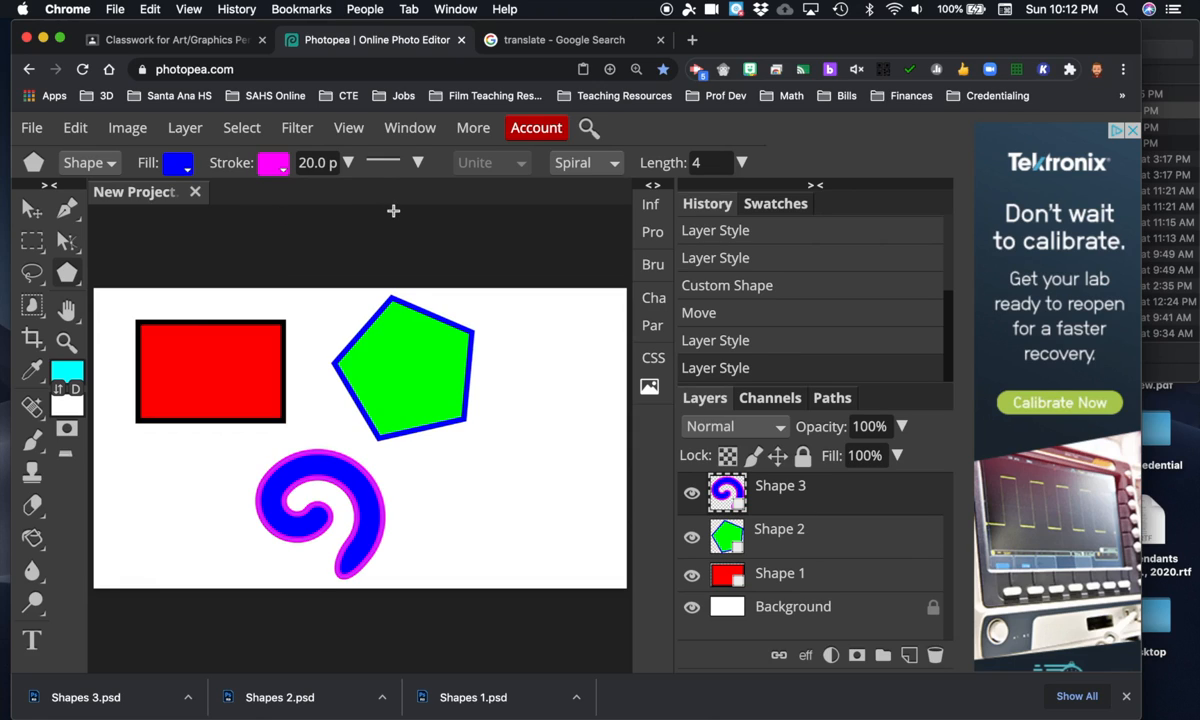
- Rename the project as Shapes 4 and save it as a PSD file
double_click(139, 196)
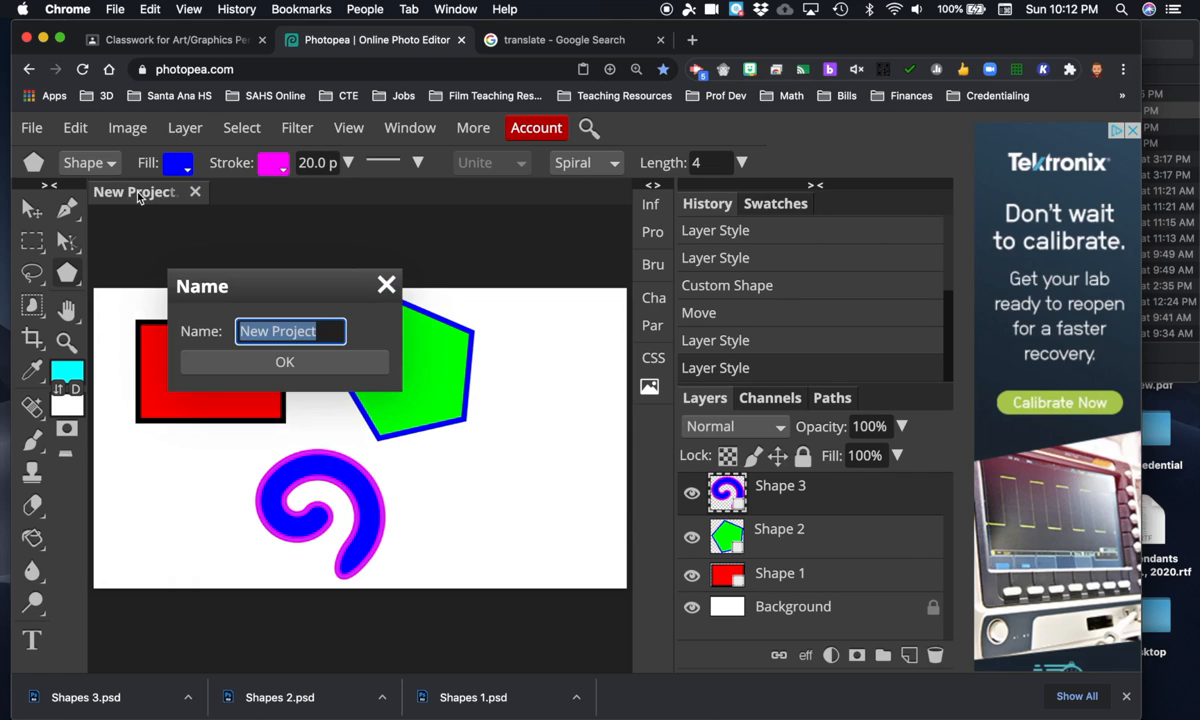
text(Shapes)
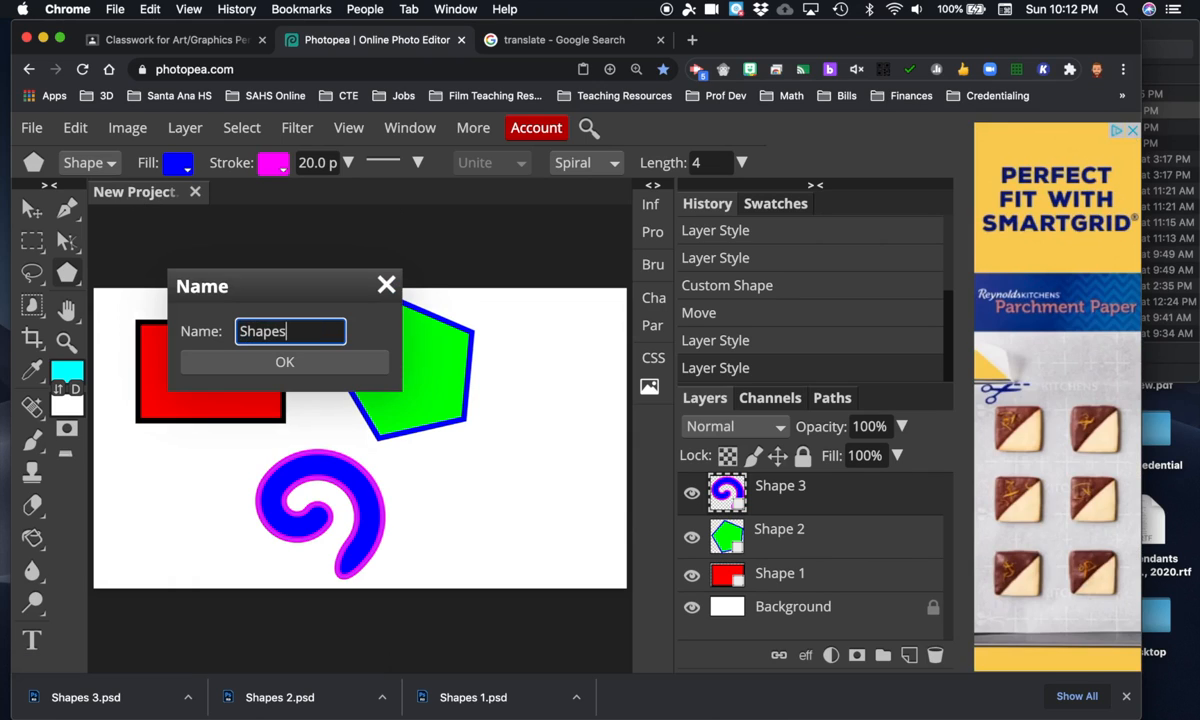
click(262, 358)
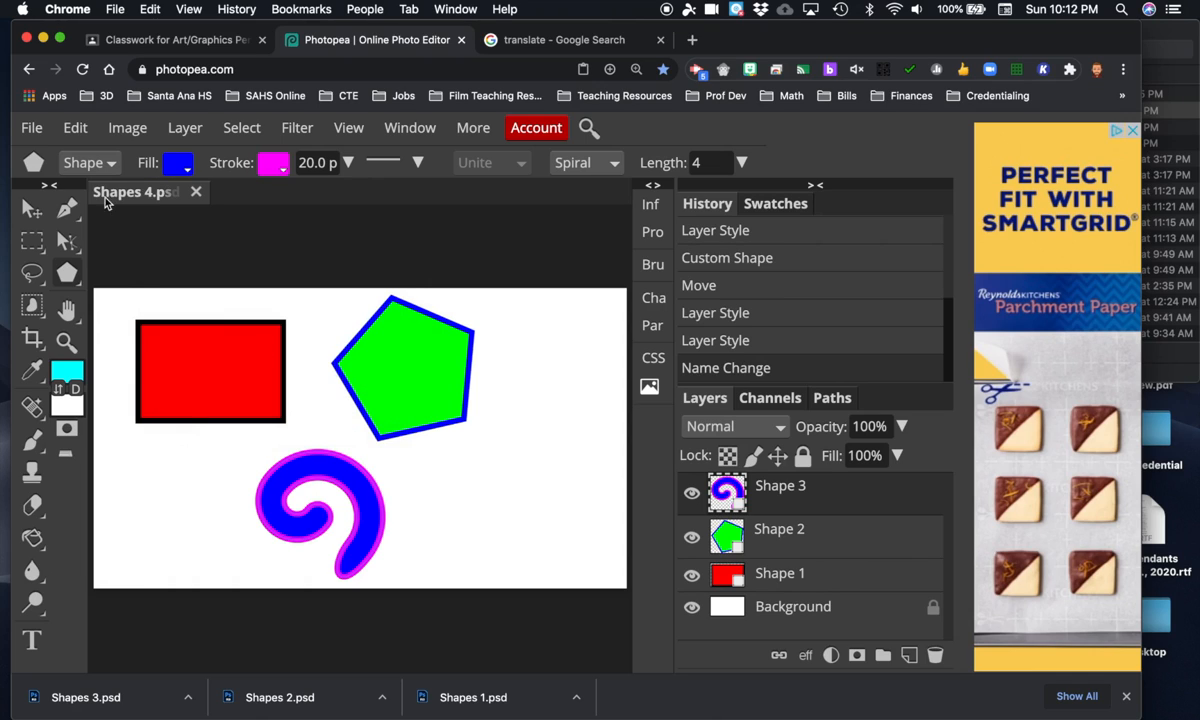
click(33, 128)
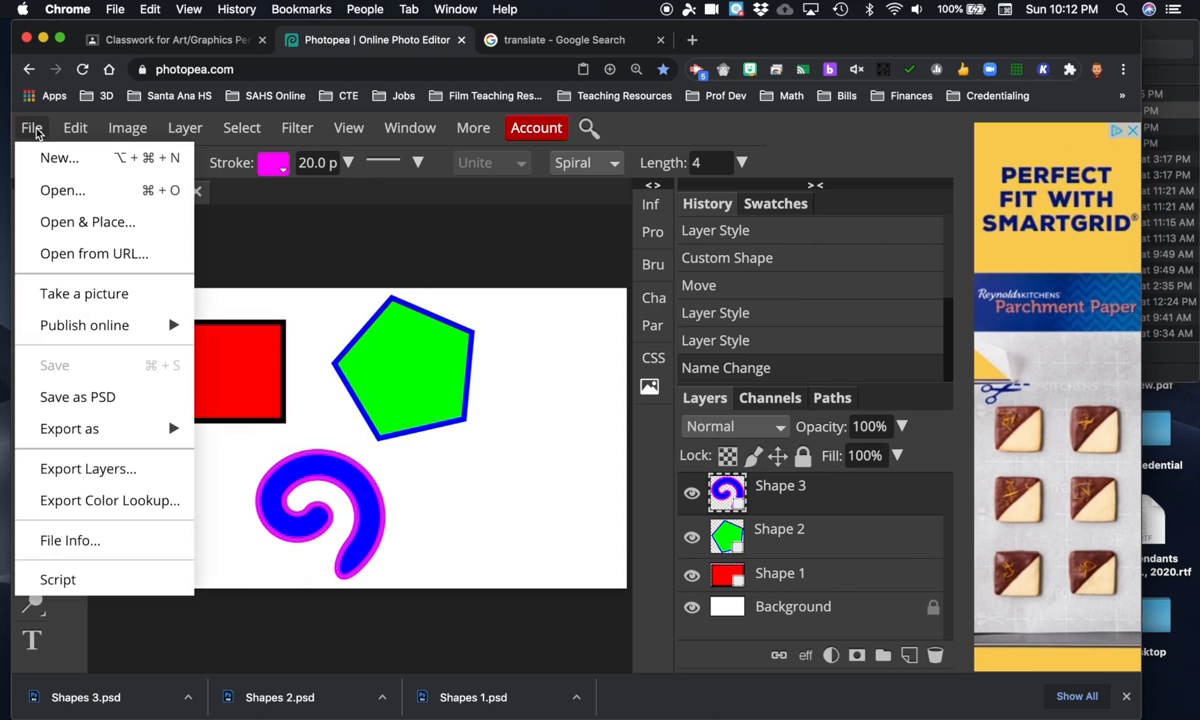
click(92, 398)
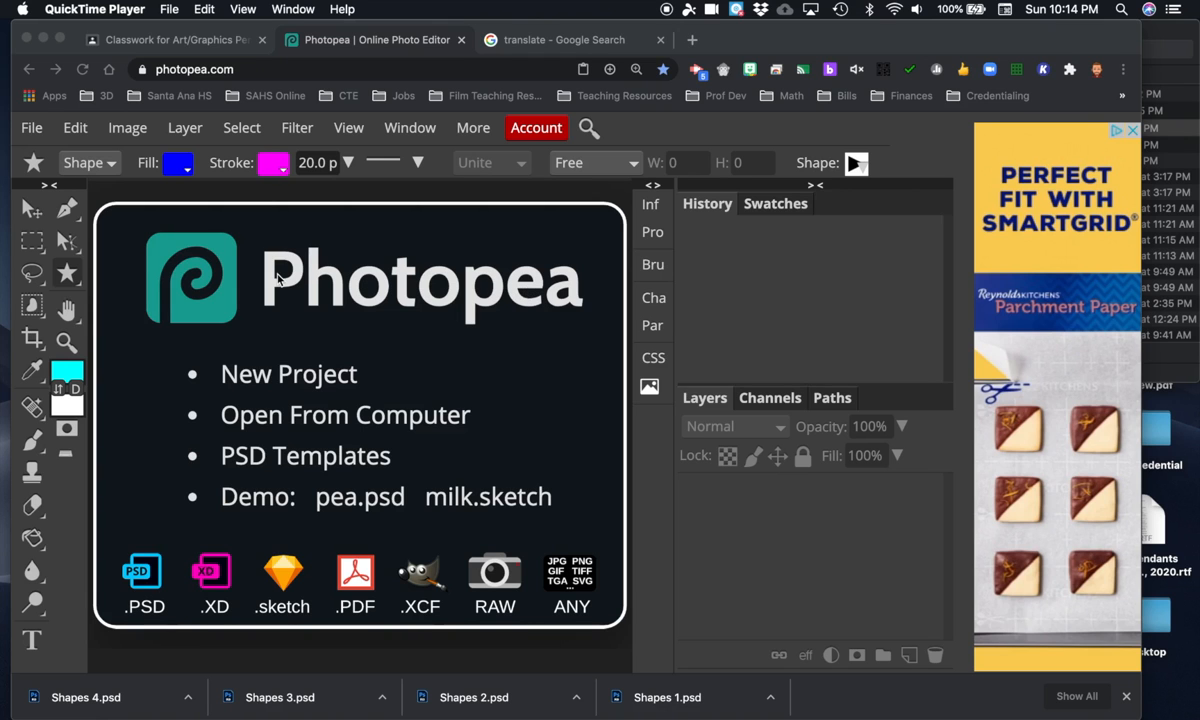
- Switch to the Rectangle shape tool and look over the available shape tools
click(72, 276)
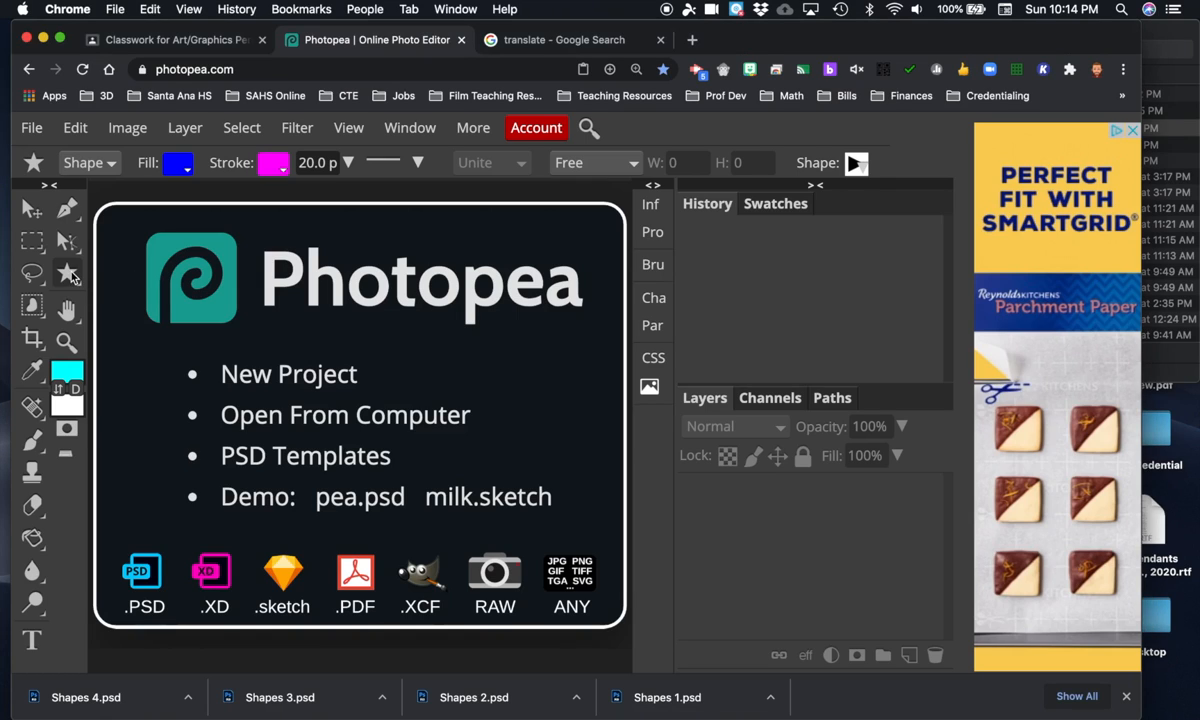
click(72, 276)
click(110, 270)
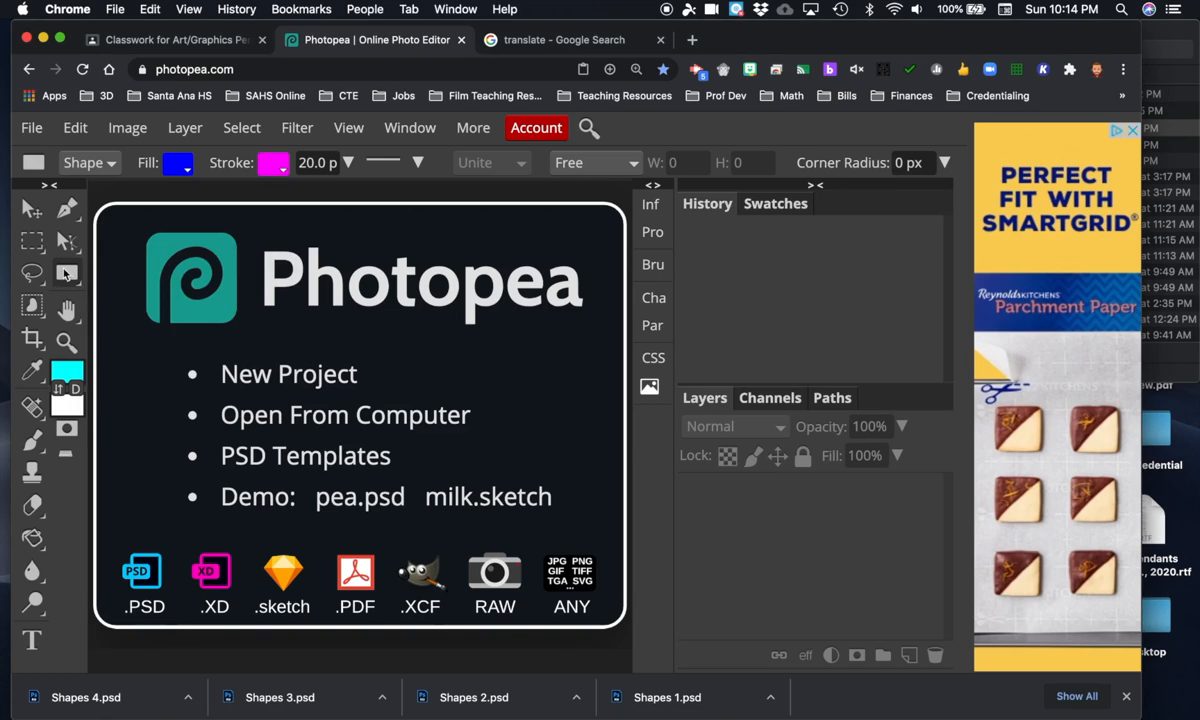
click(66, 273)
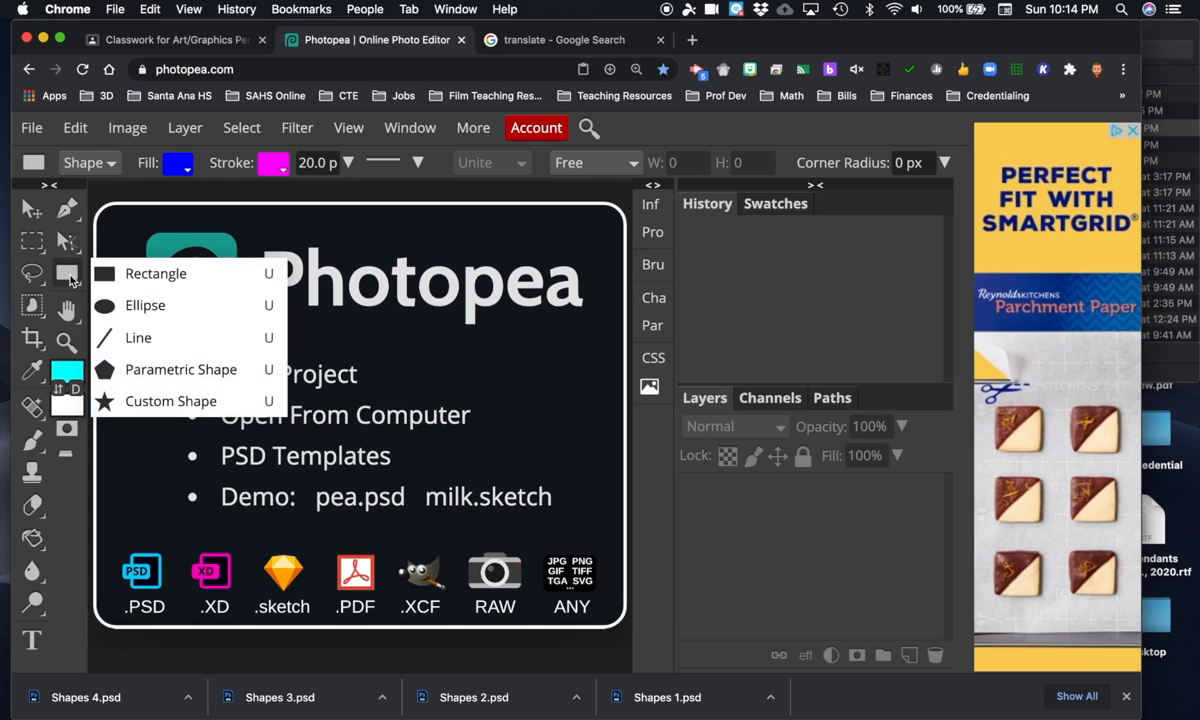
- Create a new 1920 x 1080 px project with a white background
click(32, 128)
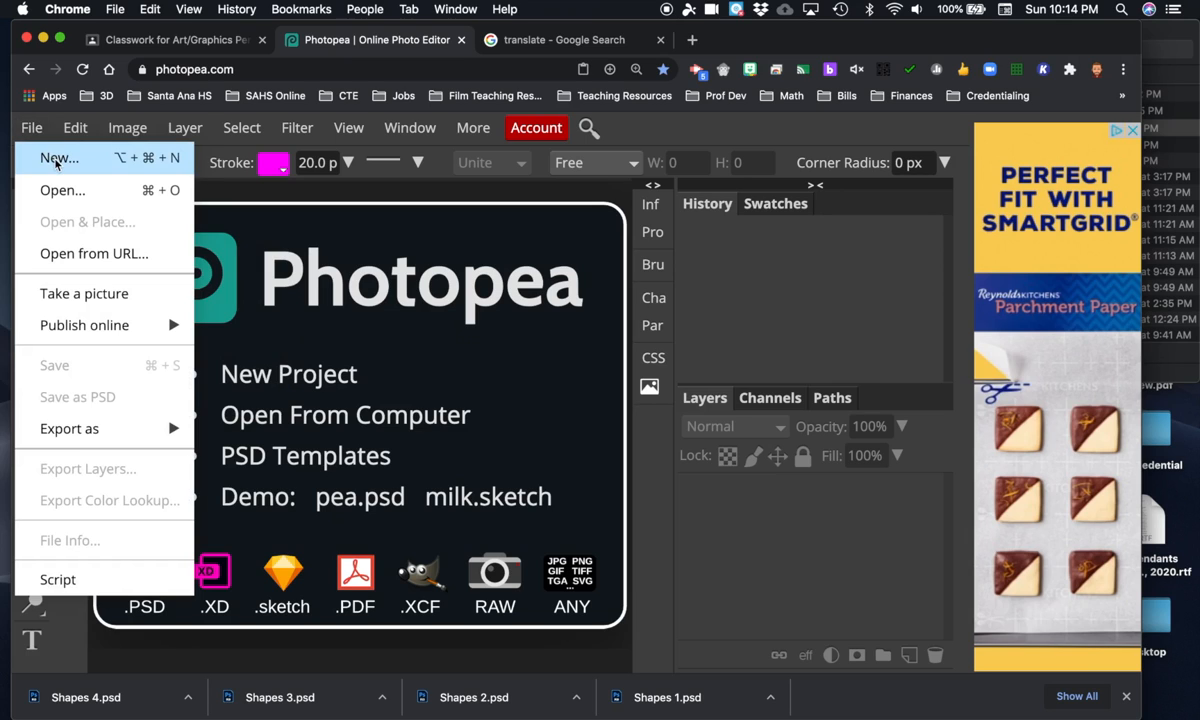
click(57, 158)
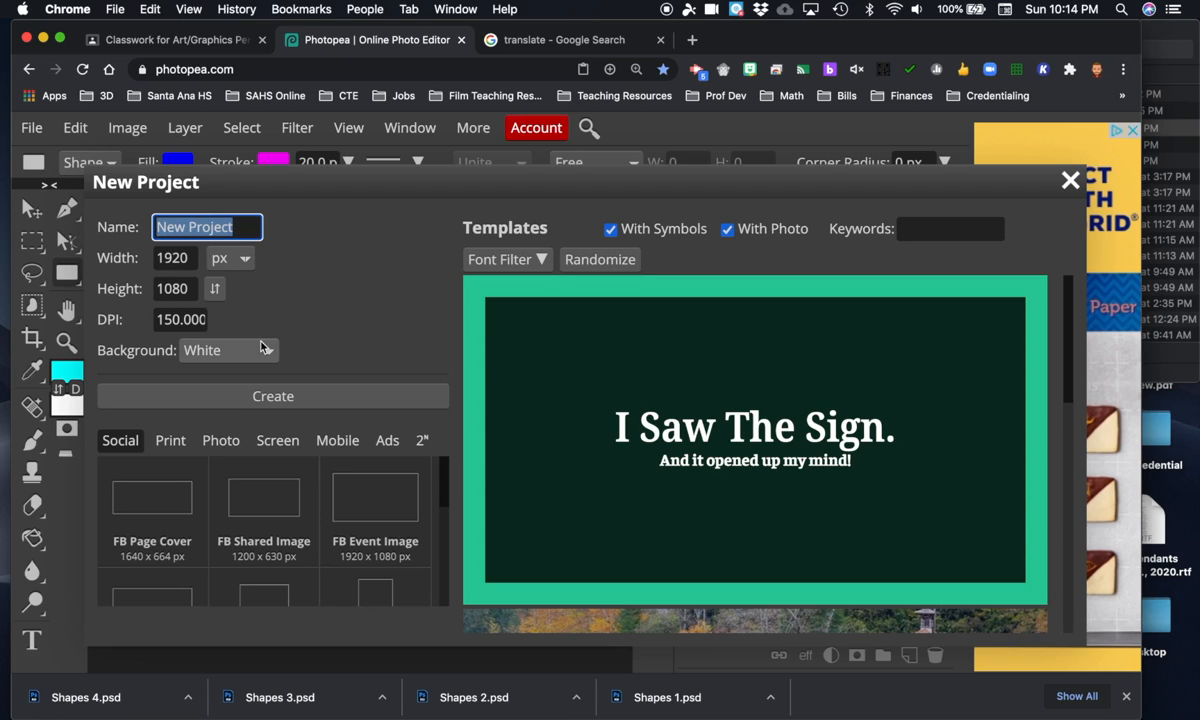
click(267, 396)
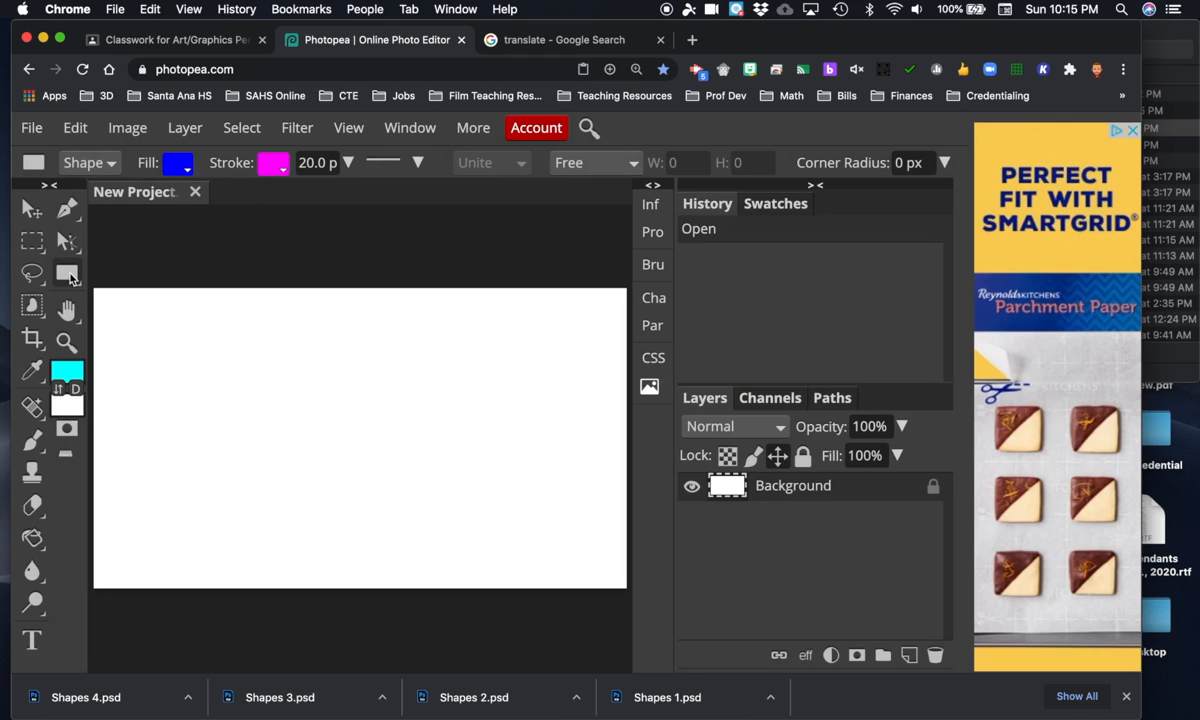
- Set the shape stroke to none and switch to the Custom Shape tool
click(265, 168)
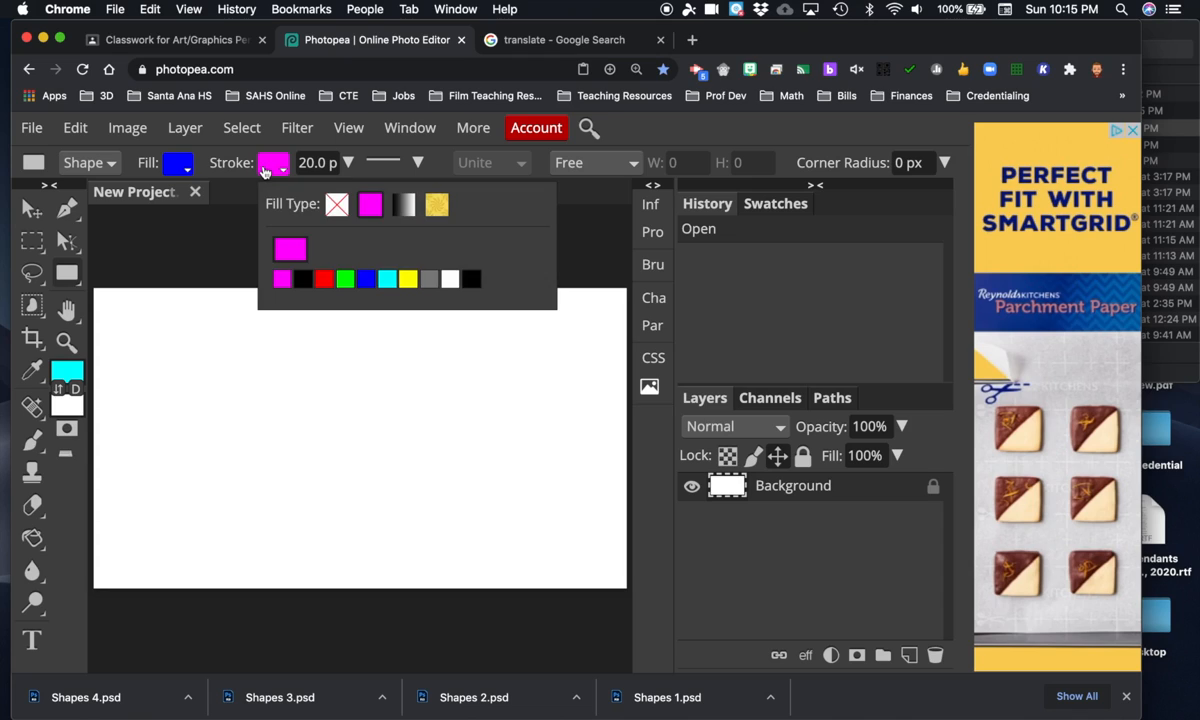
click(337, 206)
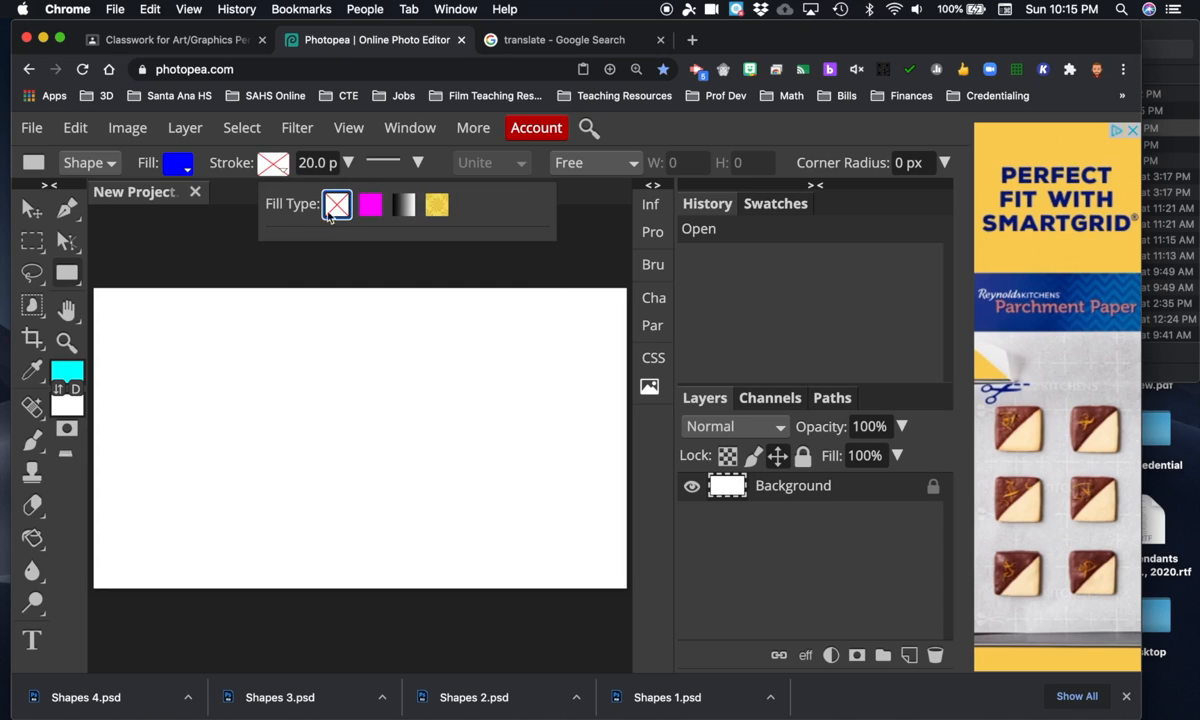
right_click(70, 275)
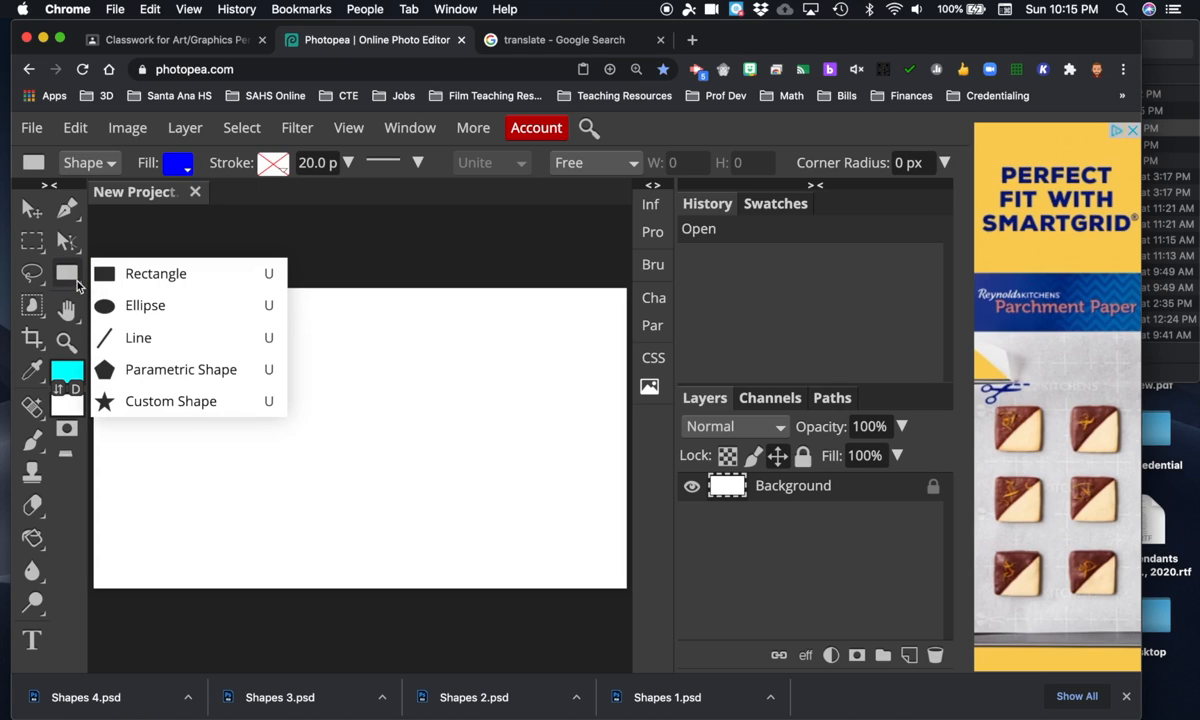
click(133, 403)
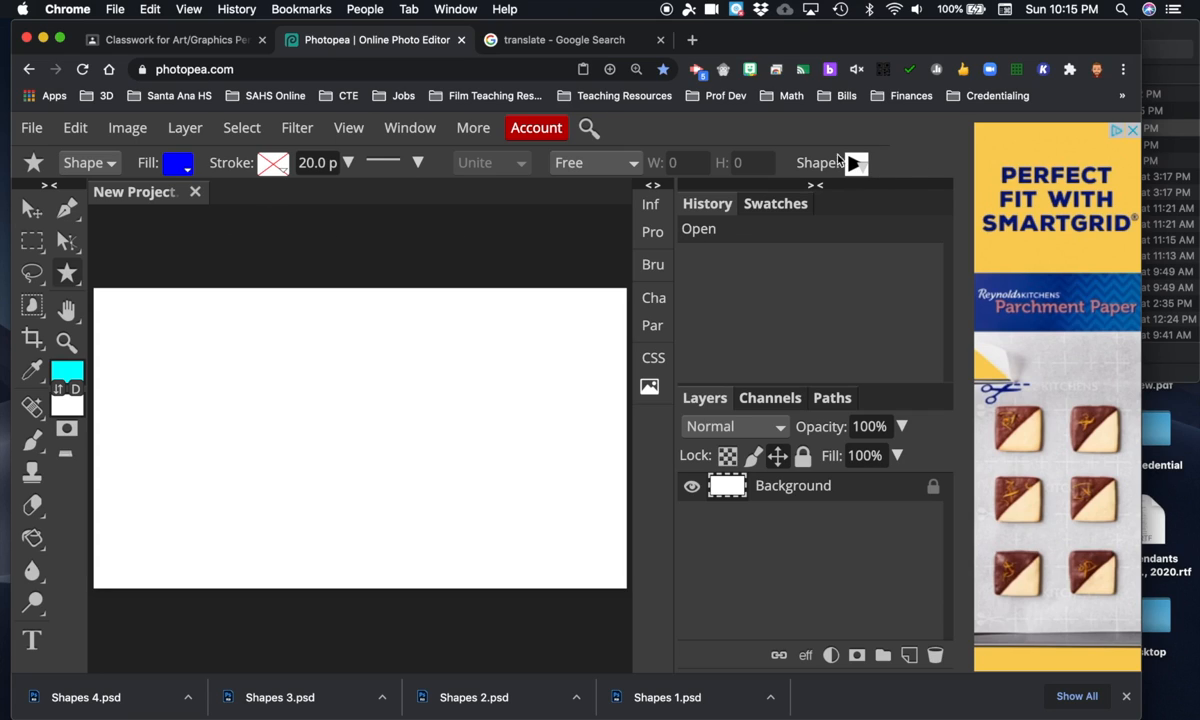
- Draw the outlined hexagonal cube custom shape with blue fill in the canvas's upper-left area
click(862, 164)
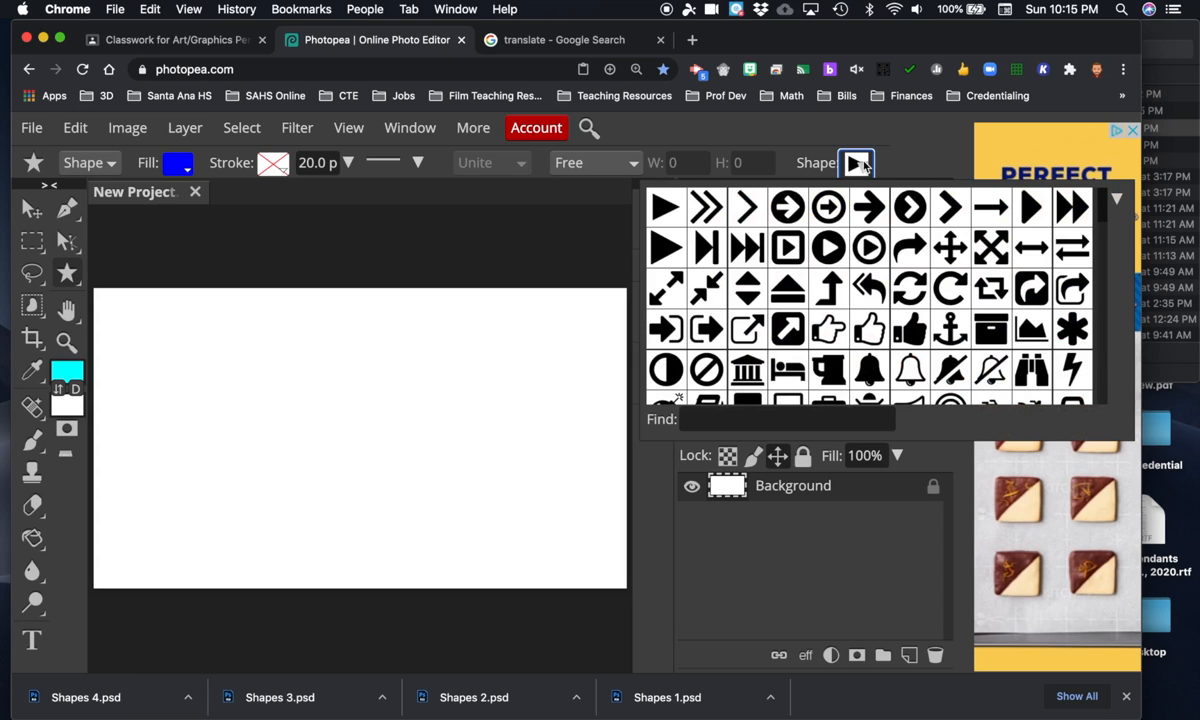
scroll(893, 260, down, 10)
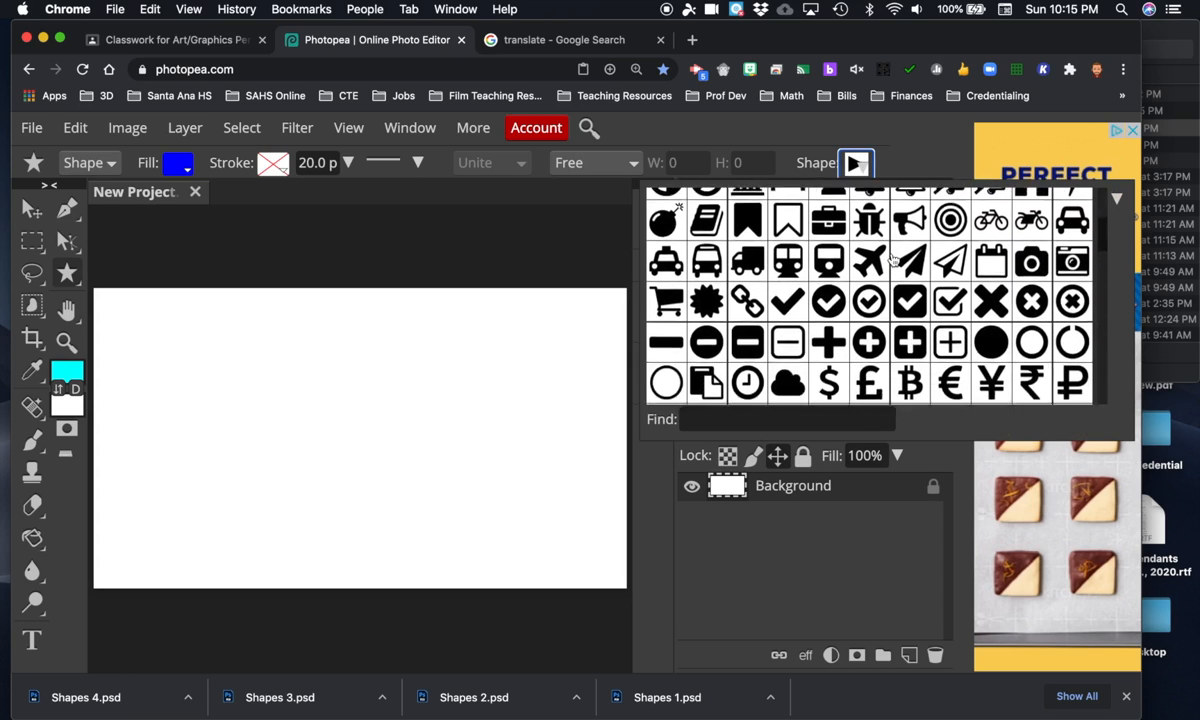
scroll(893, 260, down, 15)
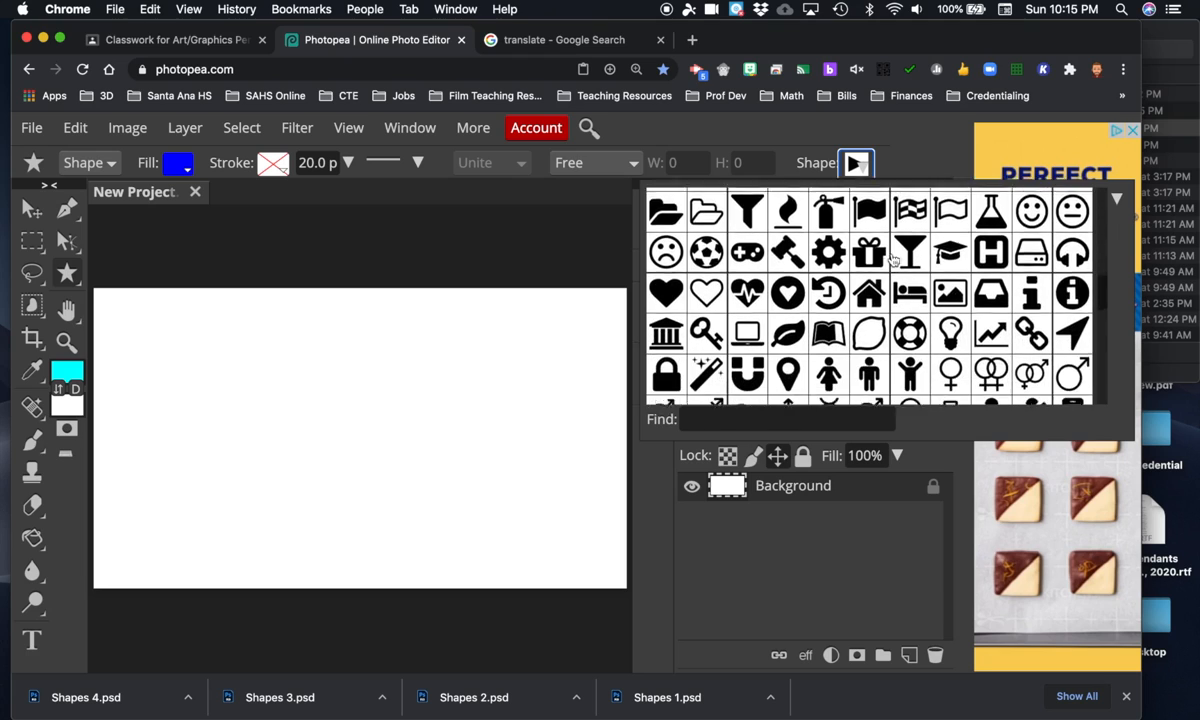
scroll(893, 260, down, 15)
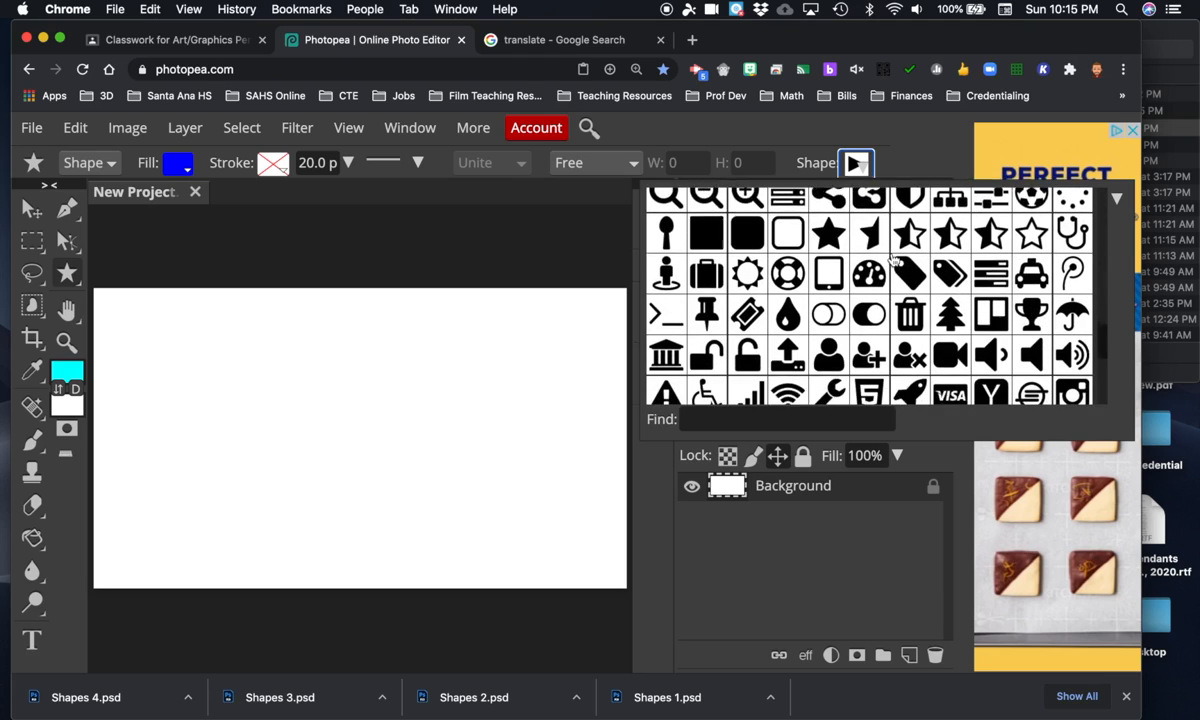
scroll(893, 258, down, 3)
scroll(893, 258, up, 4)
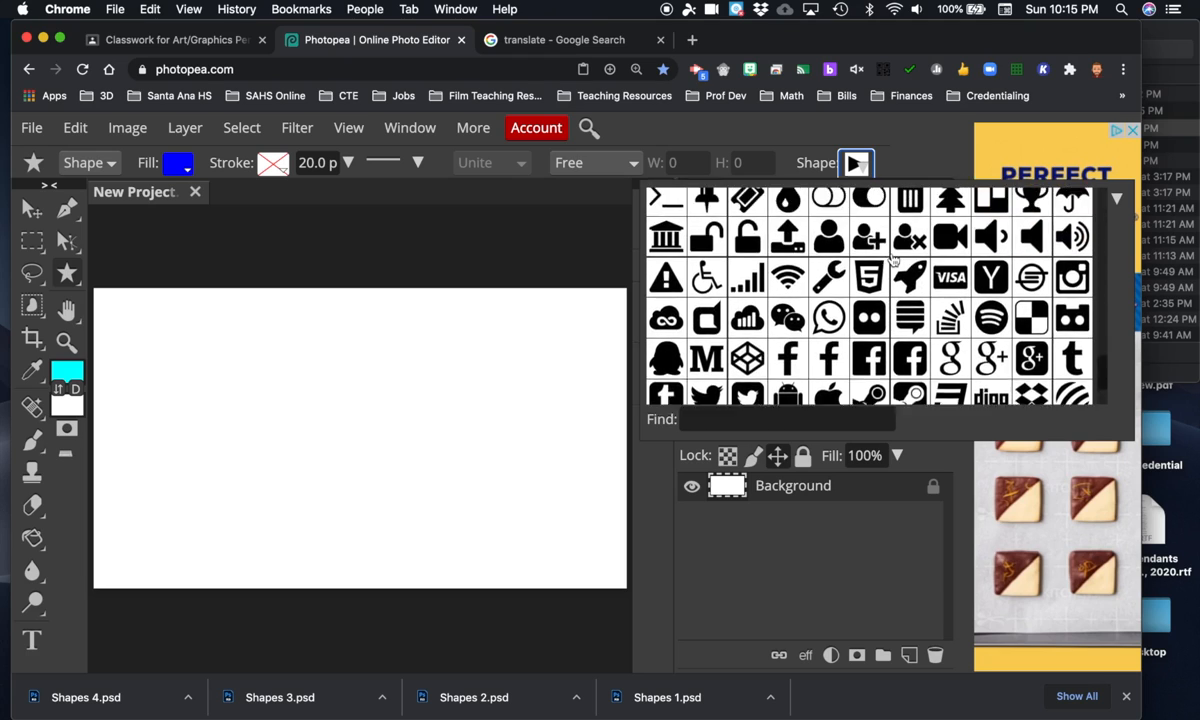
scroll(893, 258, down, 5)
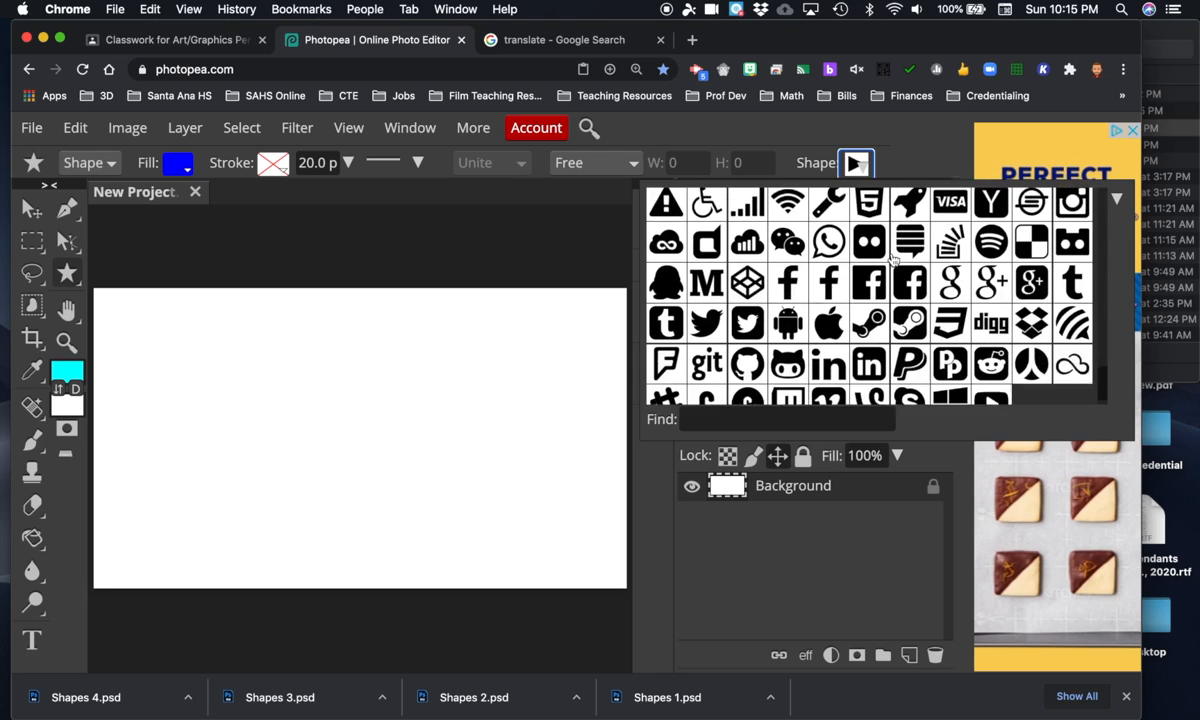
click(745, 268)
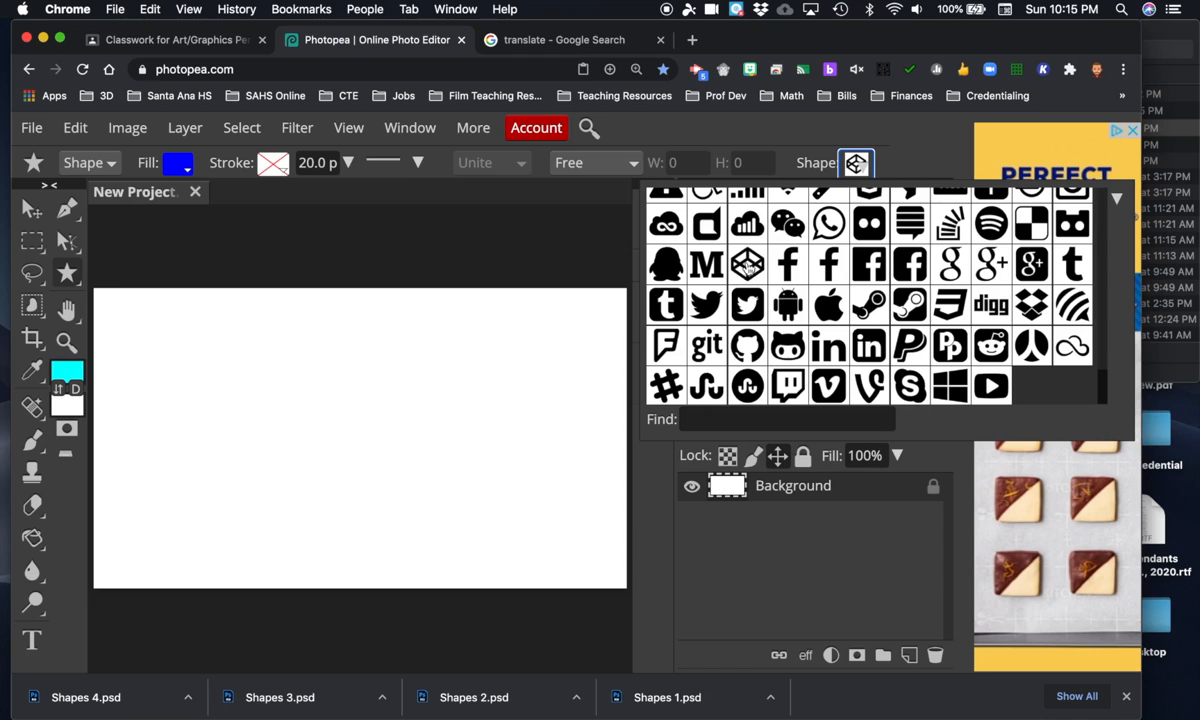
click(126, 318)
drag(126, 318, 278, 428)
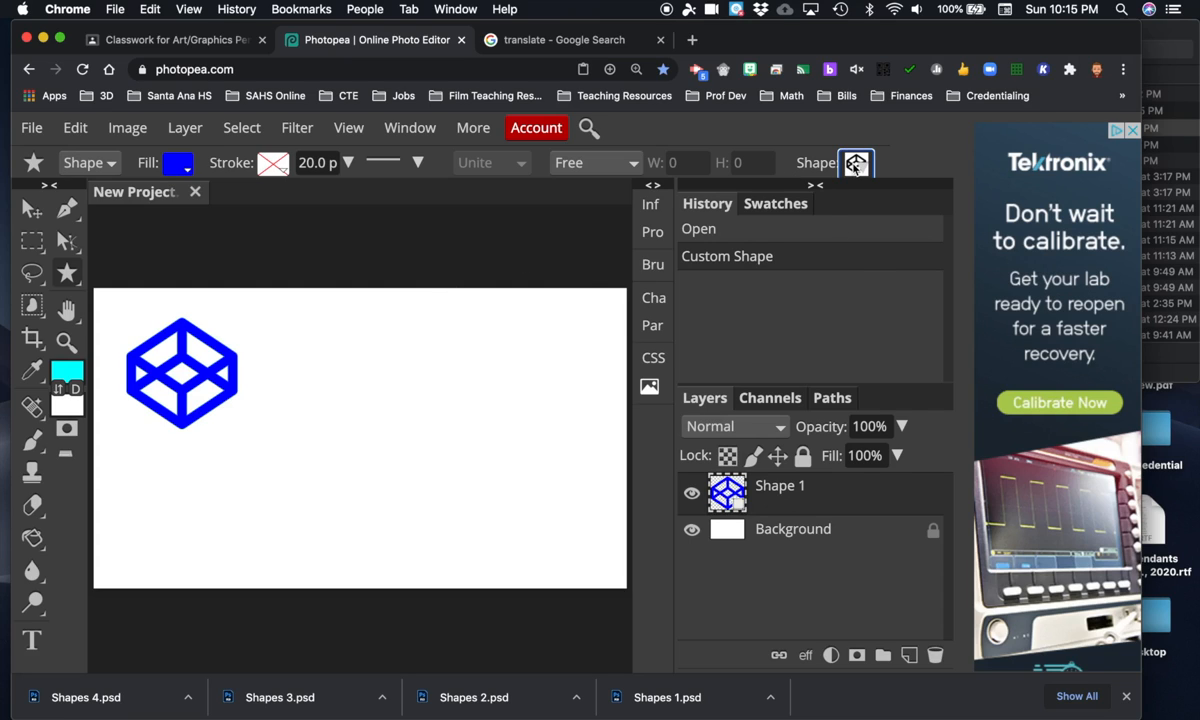
- Draw the VISA card custom shape with blue fill to the right of the cube shape
click(856, 163)
scroll(845, 353, down, 10)
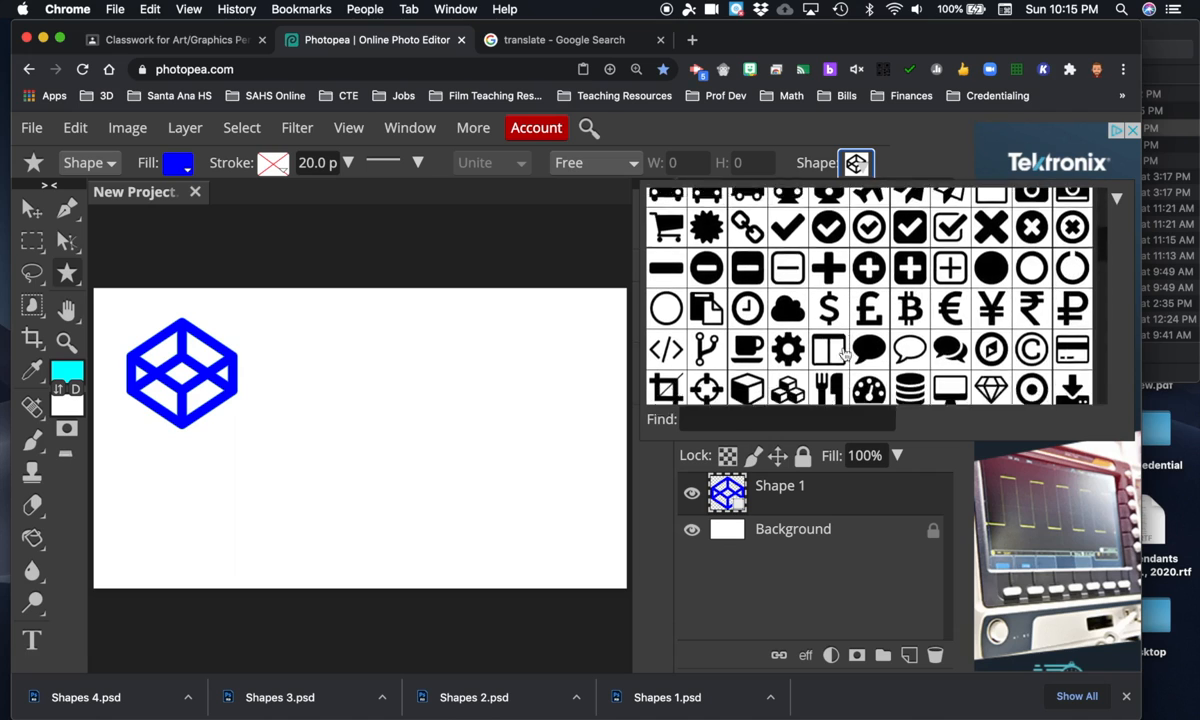
scroll(845, 353, down, 8)
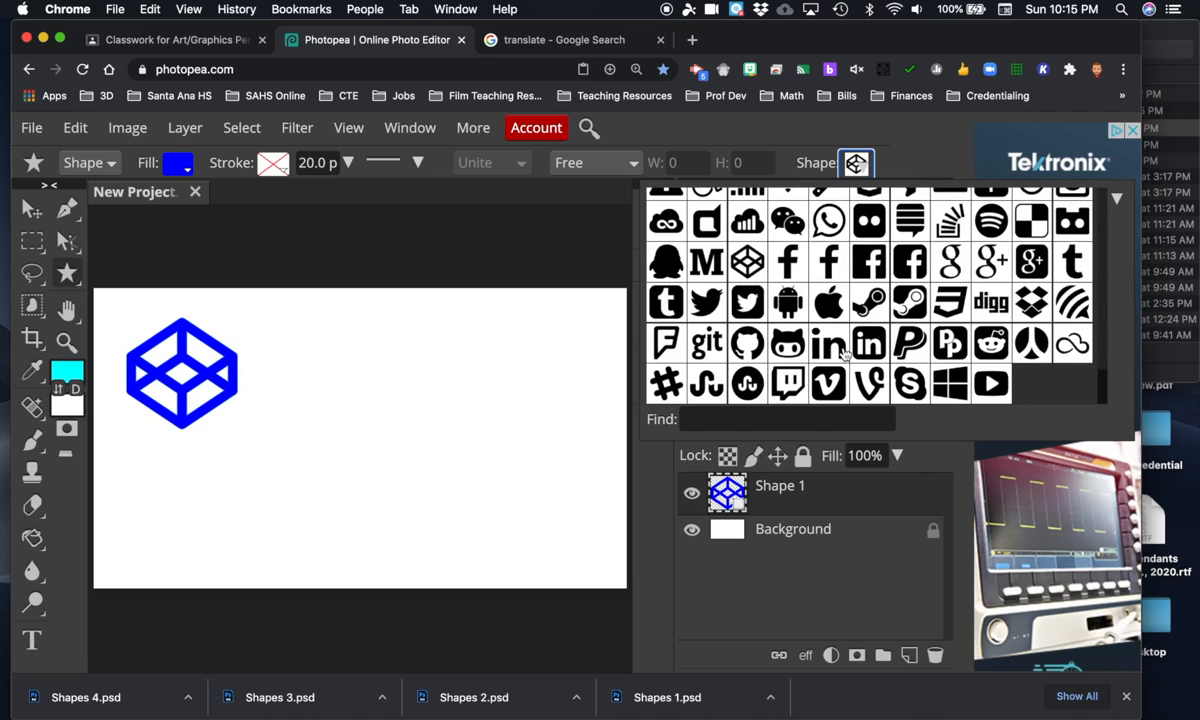
scroll(940, 355, up, 4)
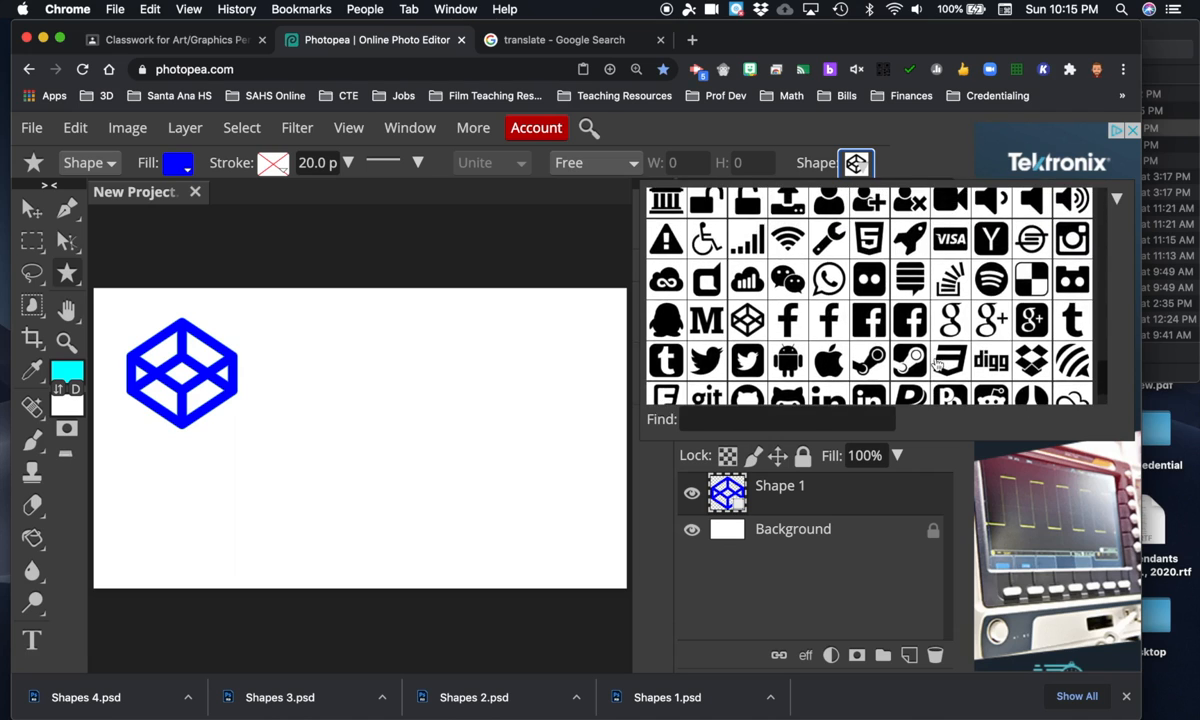
click(948, 333)
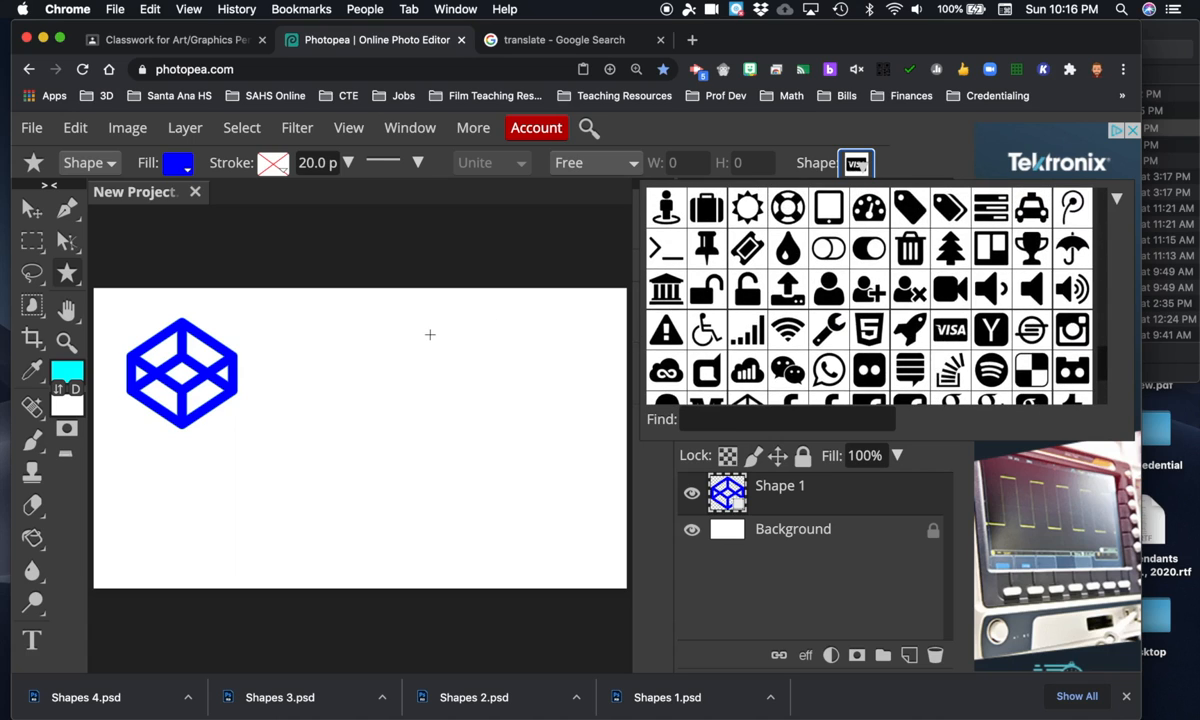
drag(299, 333, 461, 410)
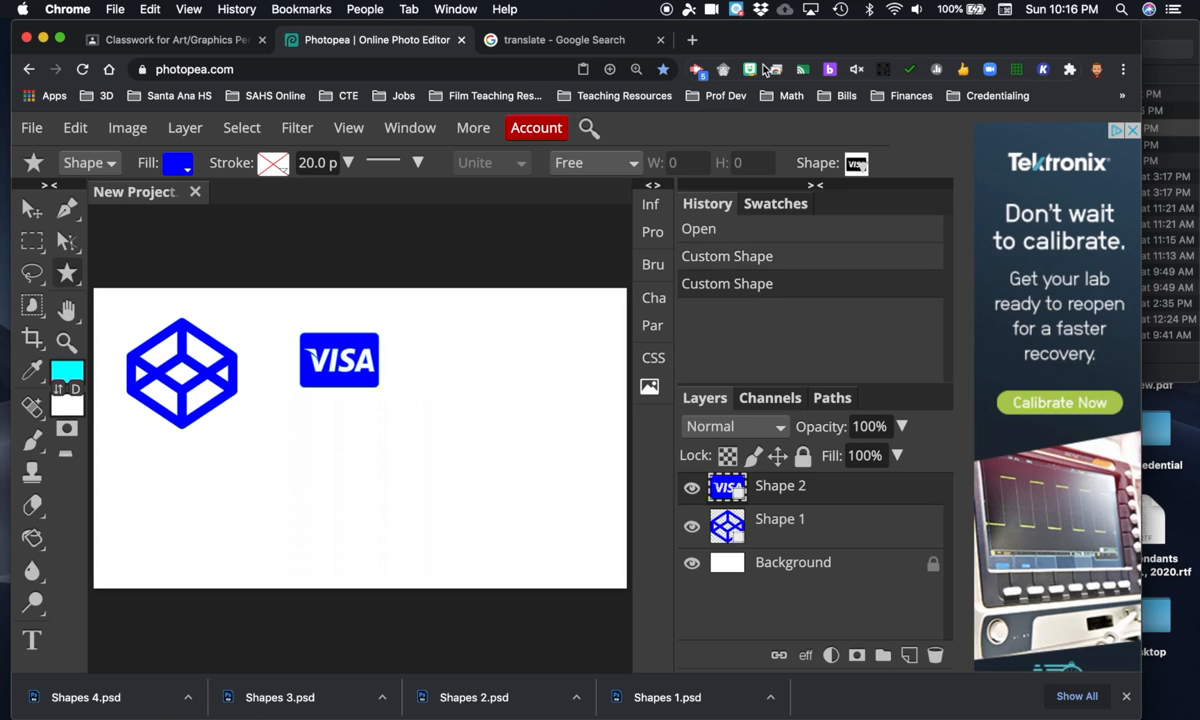
- Draw the front-view car custom shape to the right of the VISA card and set its fill to green
click(856, 163)
scroll(992, 335, down, 15)
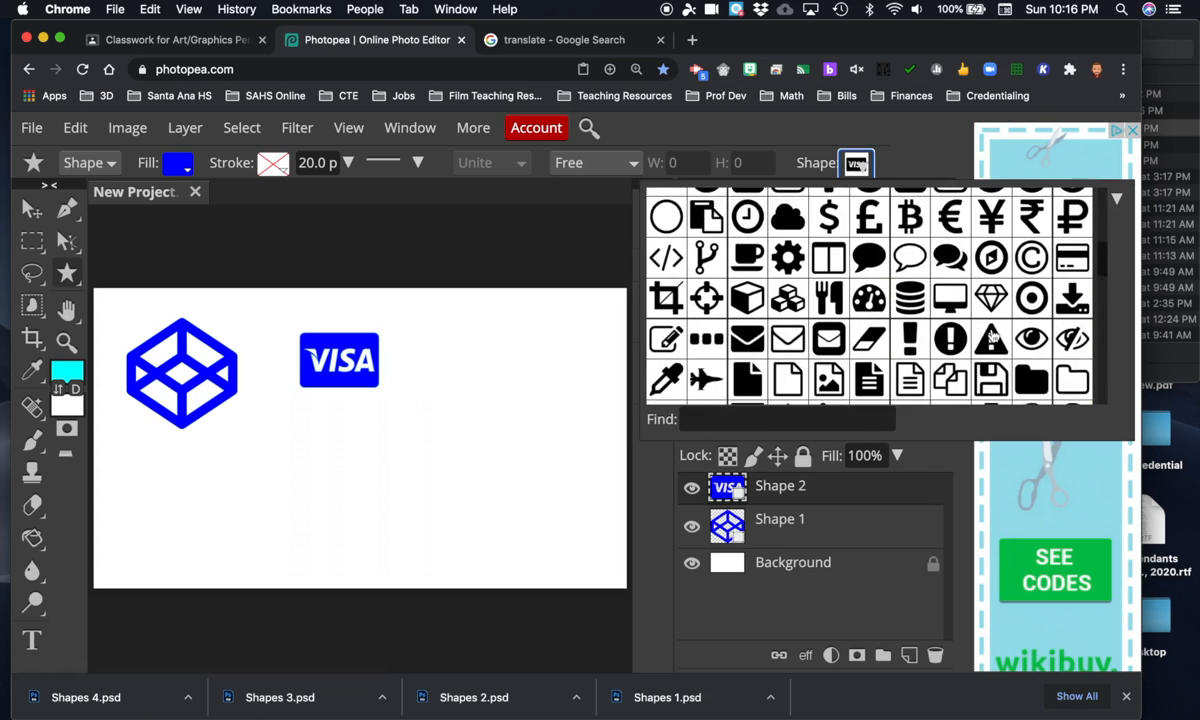
scroll(992, 335, up, 15)
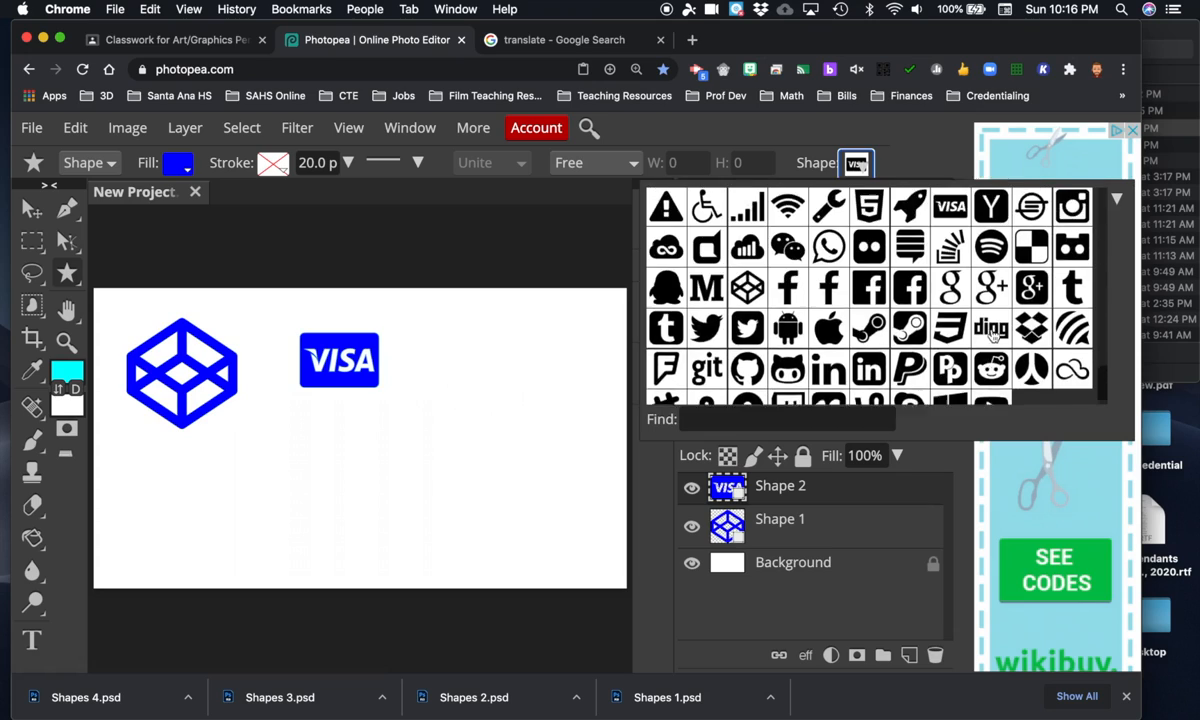
scroll(992, 335, up, 15)
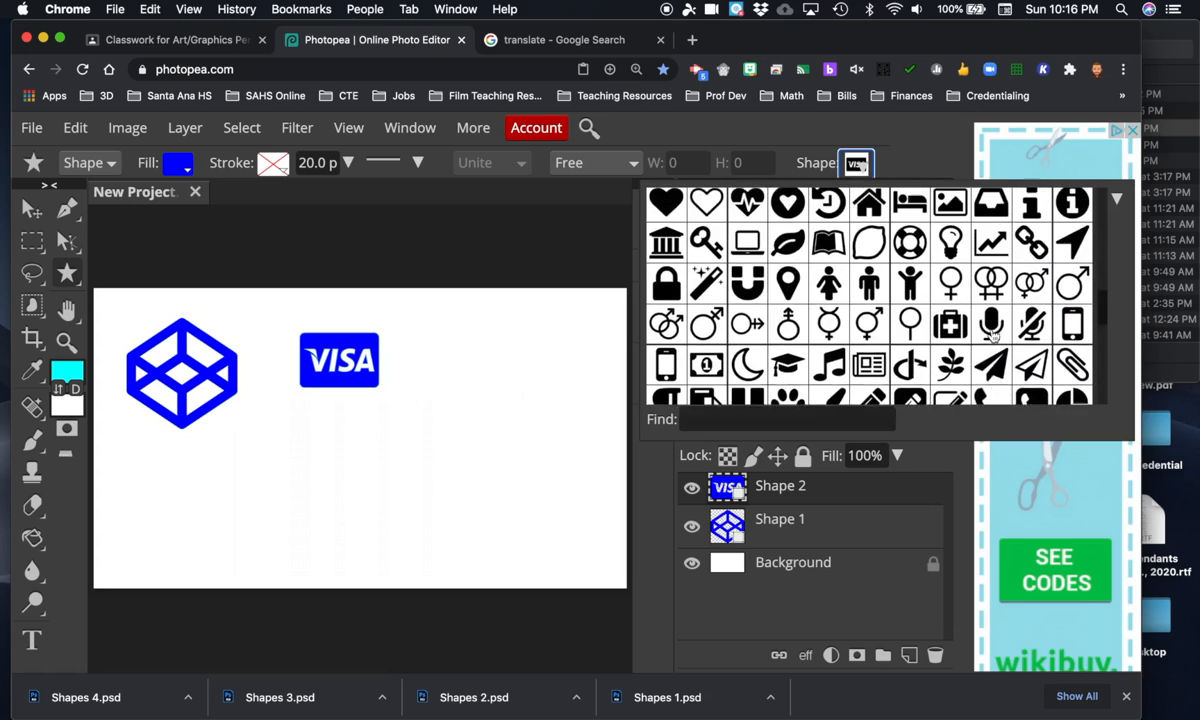
scroll(992, 335, up, 5)
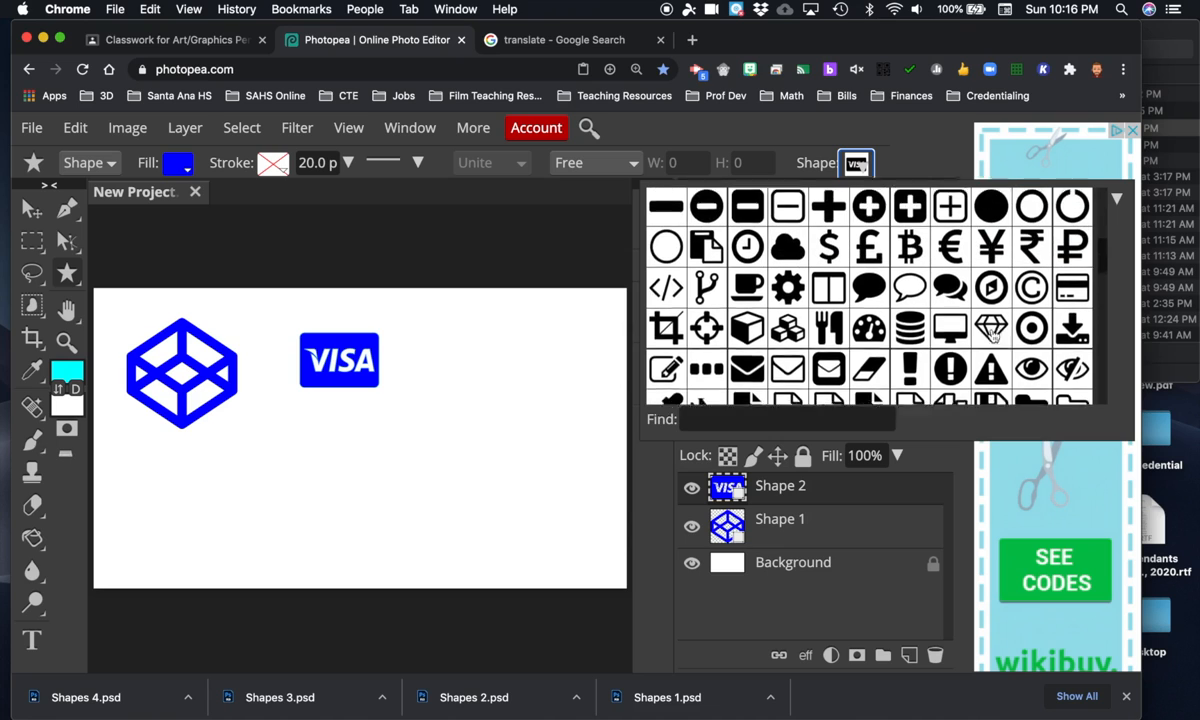
scroll(992, 335, up, 5)
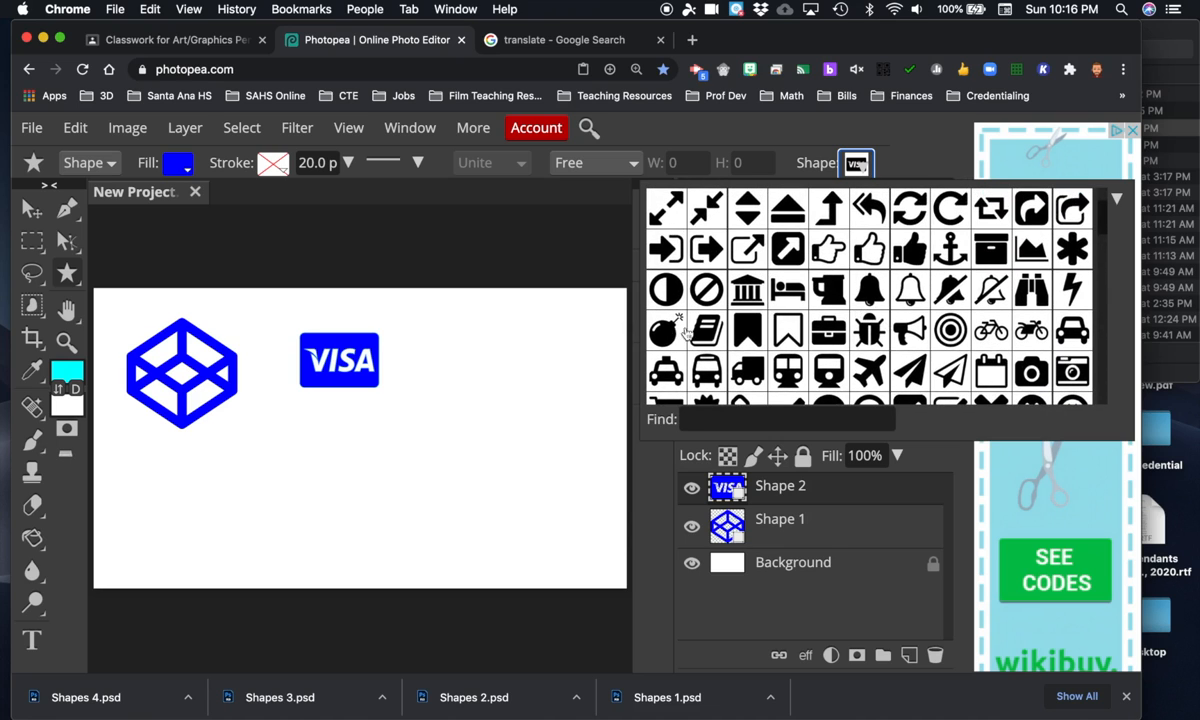
click(1072, 331)
drag(434, 360, 545, 450)
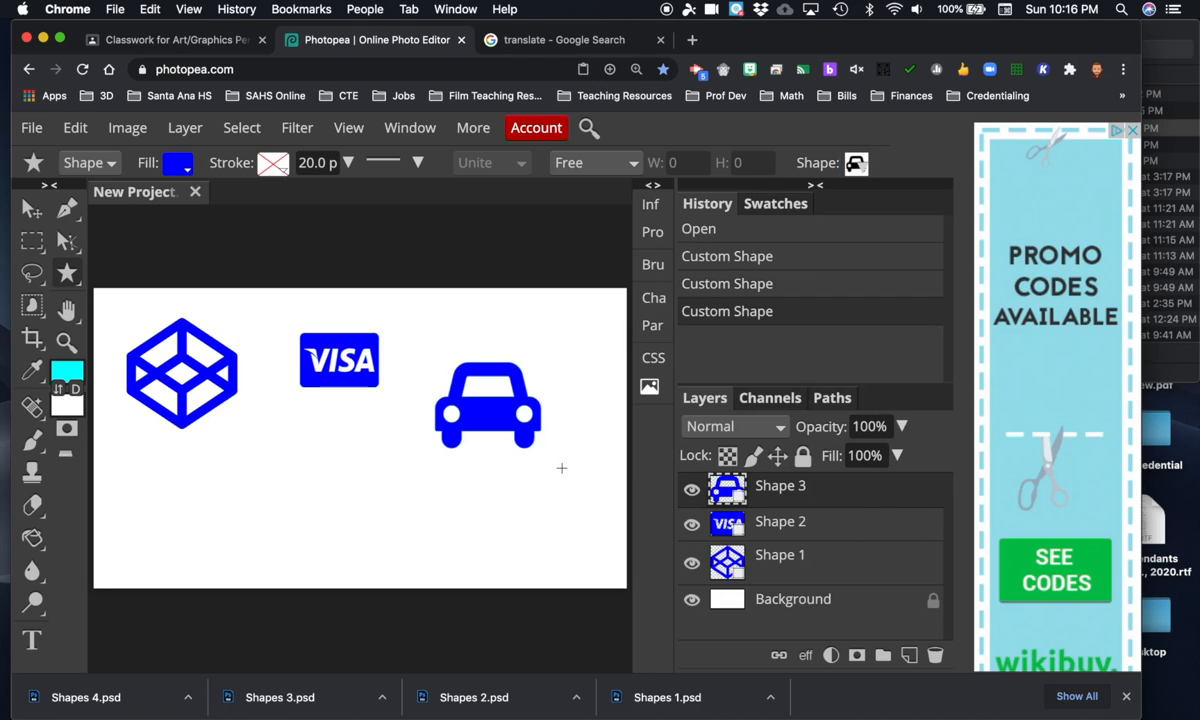
click(170, 163)
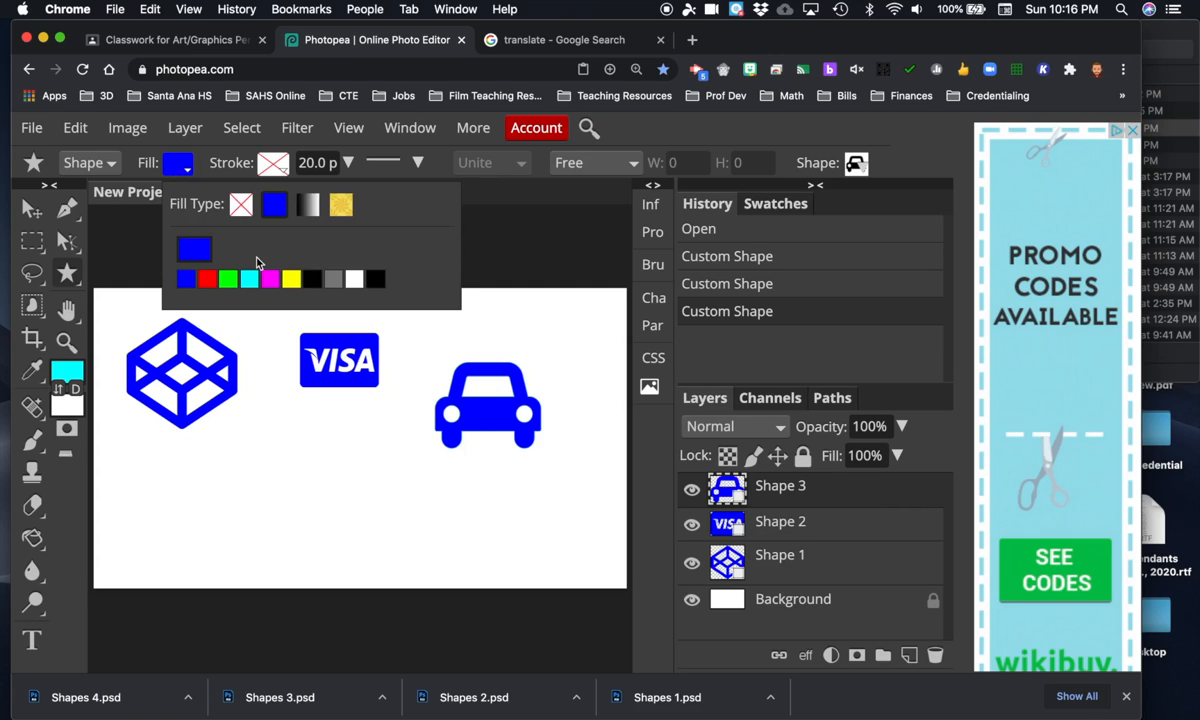
click(226, 279)
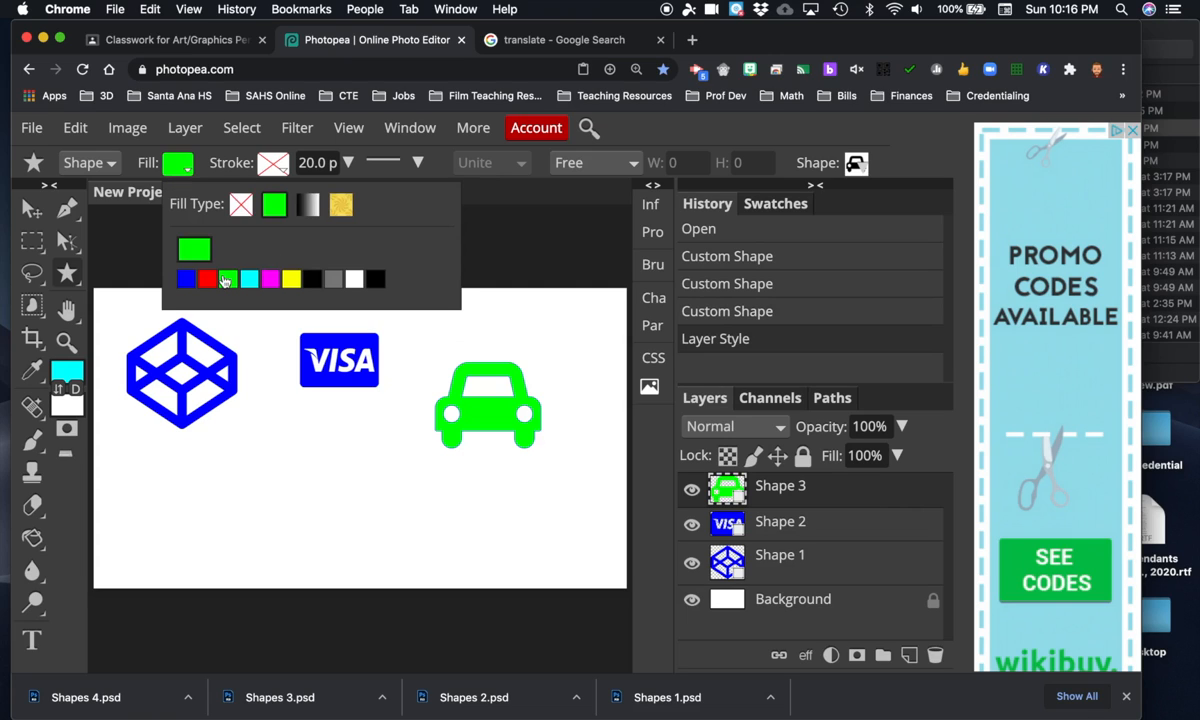
- Set the fill of the VISA card shape to red
click(834, 524)
double_click(834, 524)
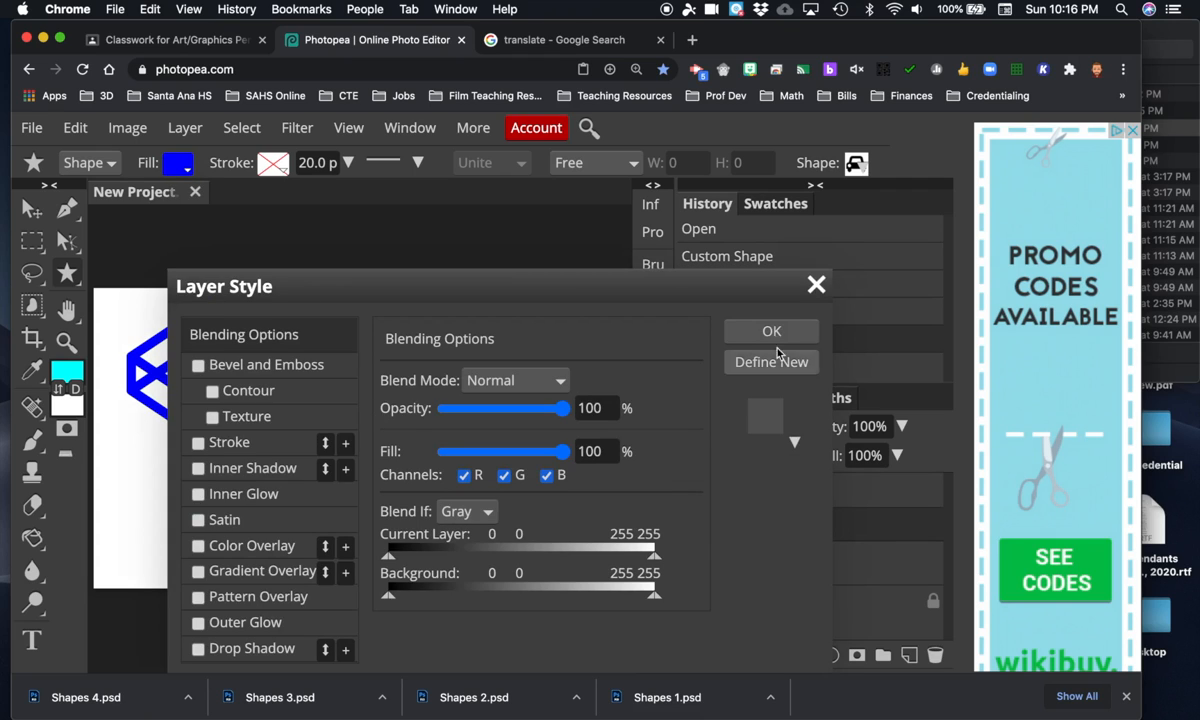
click(813, 281)
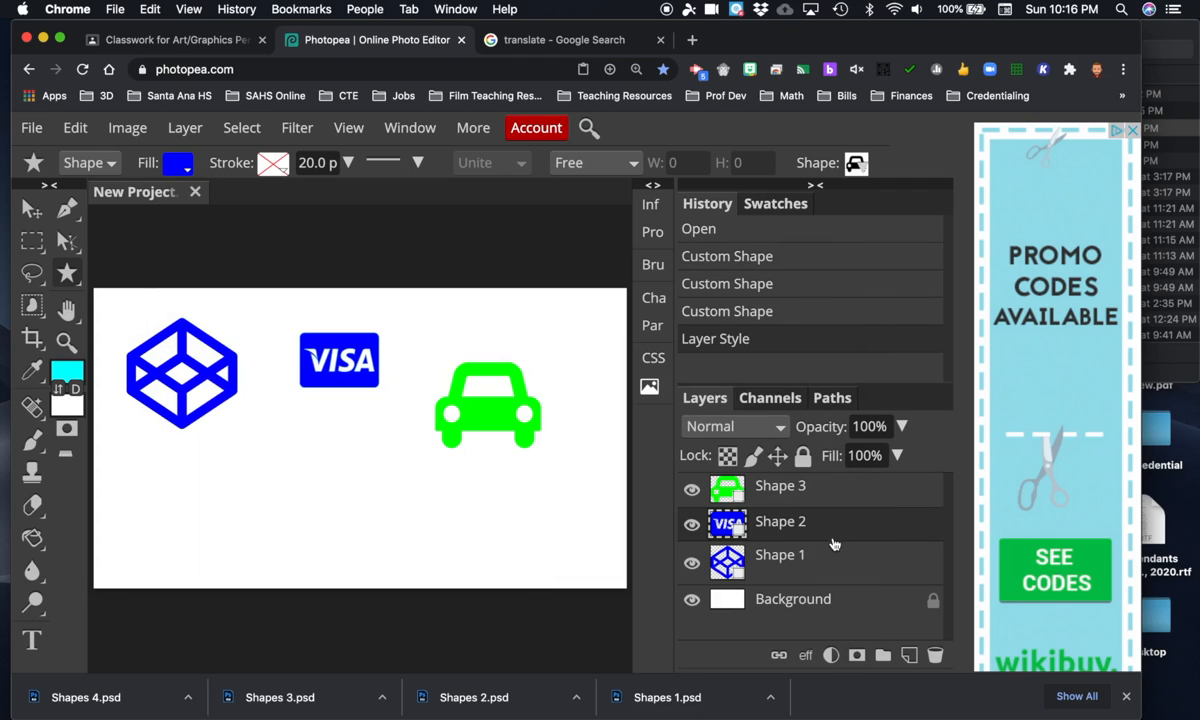
click(170, 164)
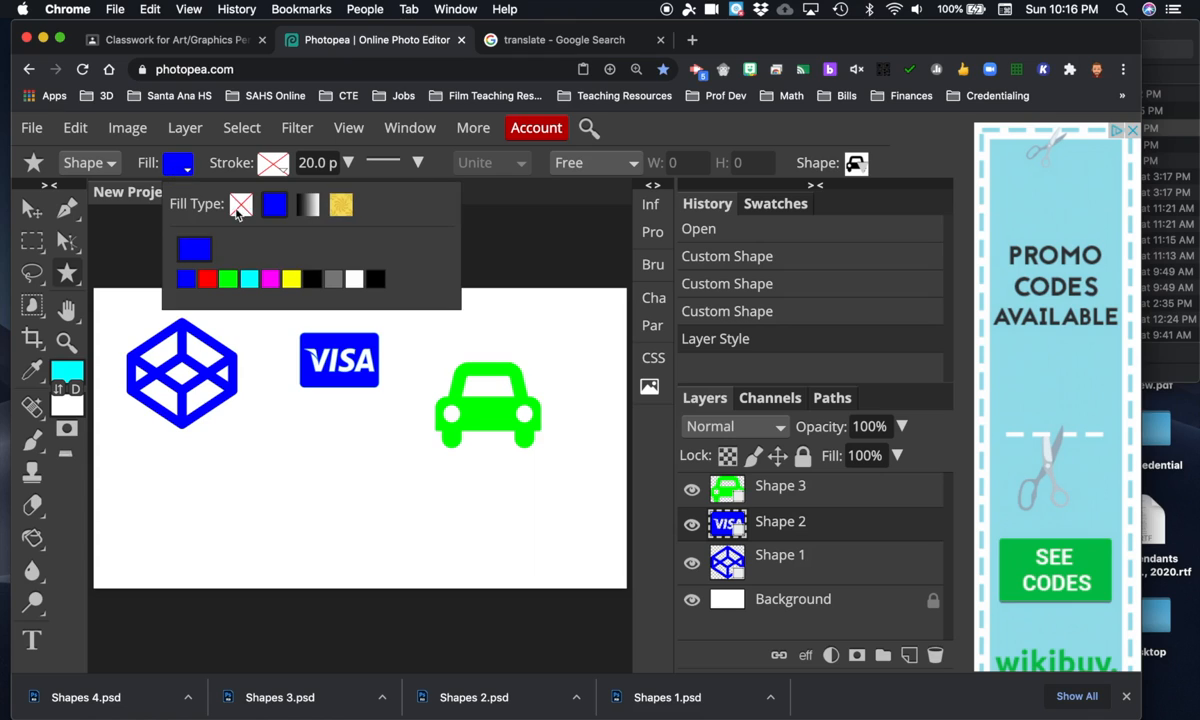
click(207, 281)
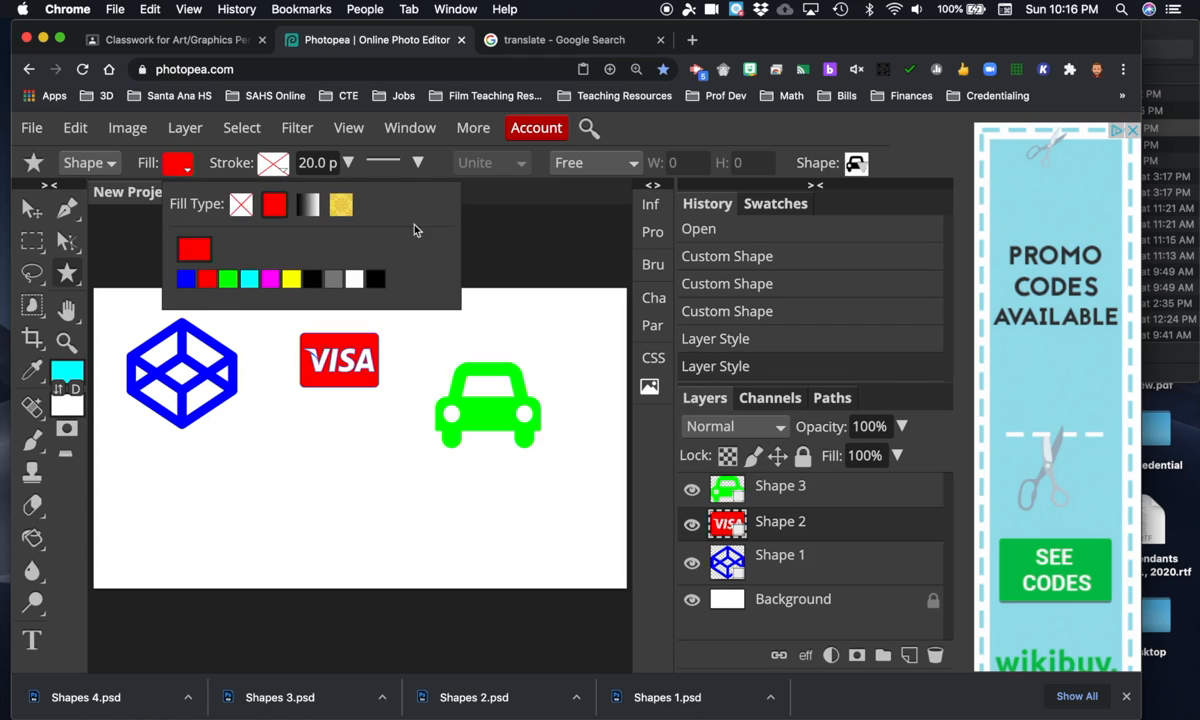
click(175, 168)
click(174, 169)
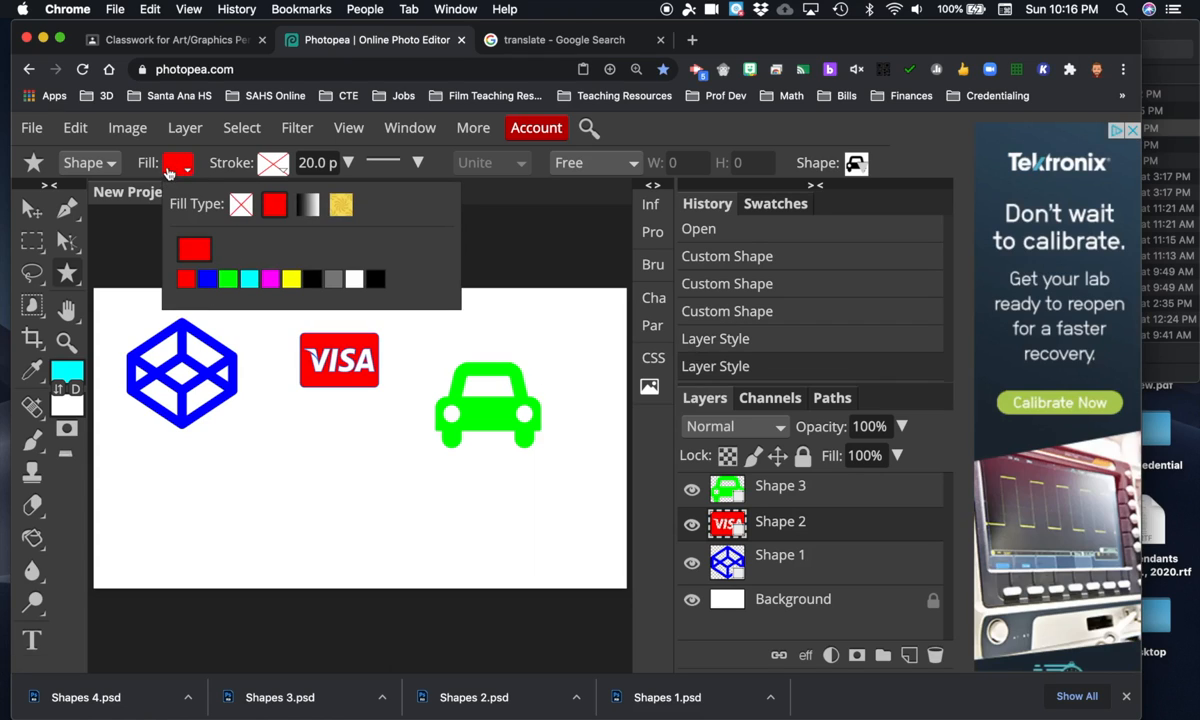
click(495, 224)
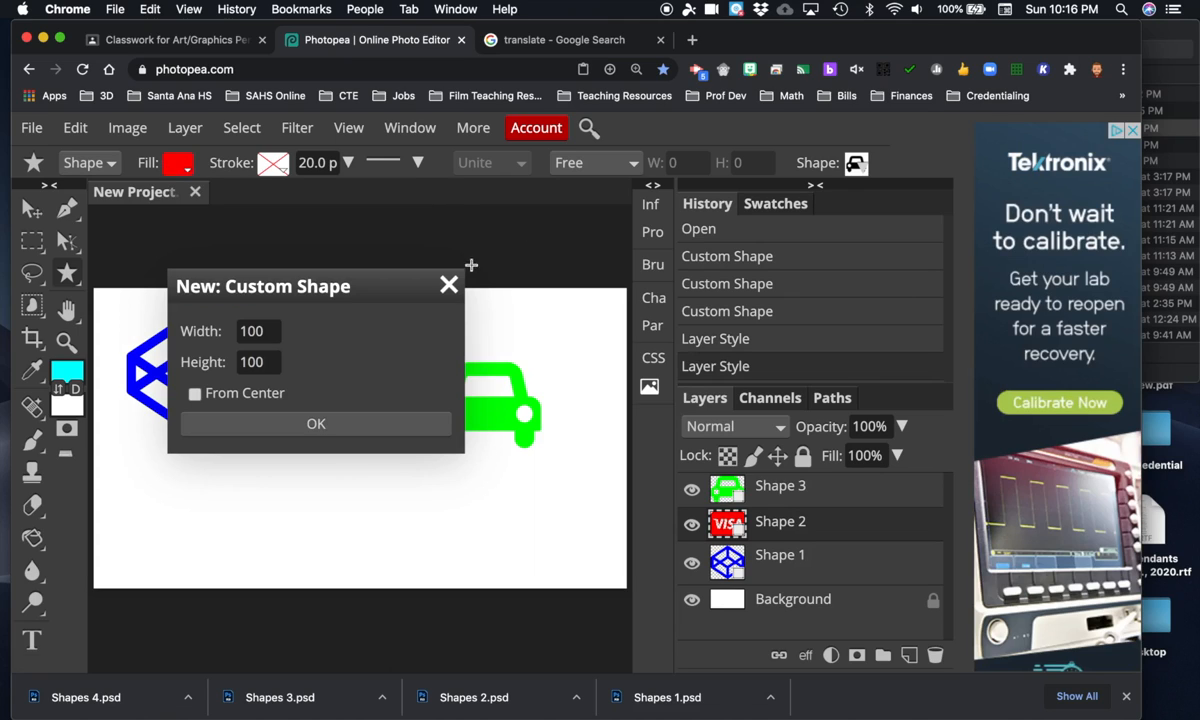
click(448, 286)
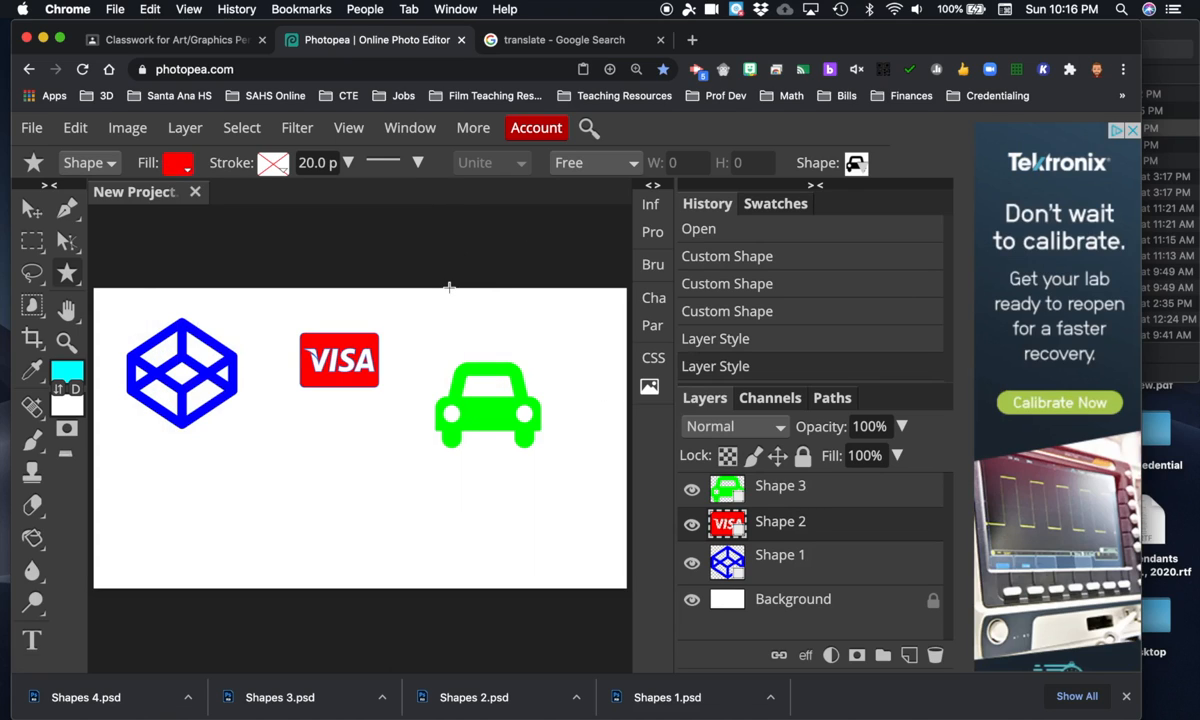
- Try a Drop Shadow layer style on the VISA card shape
double_click(840, 526)
click(199, 649)
drag(703, 295, 1105, 209)
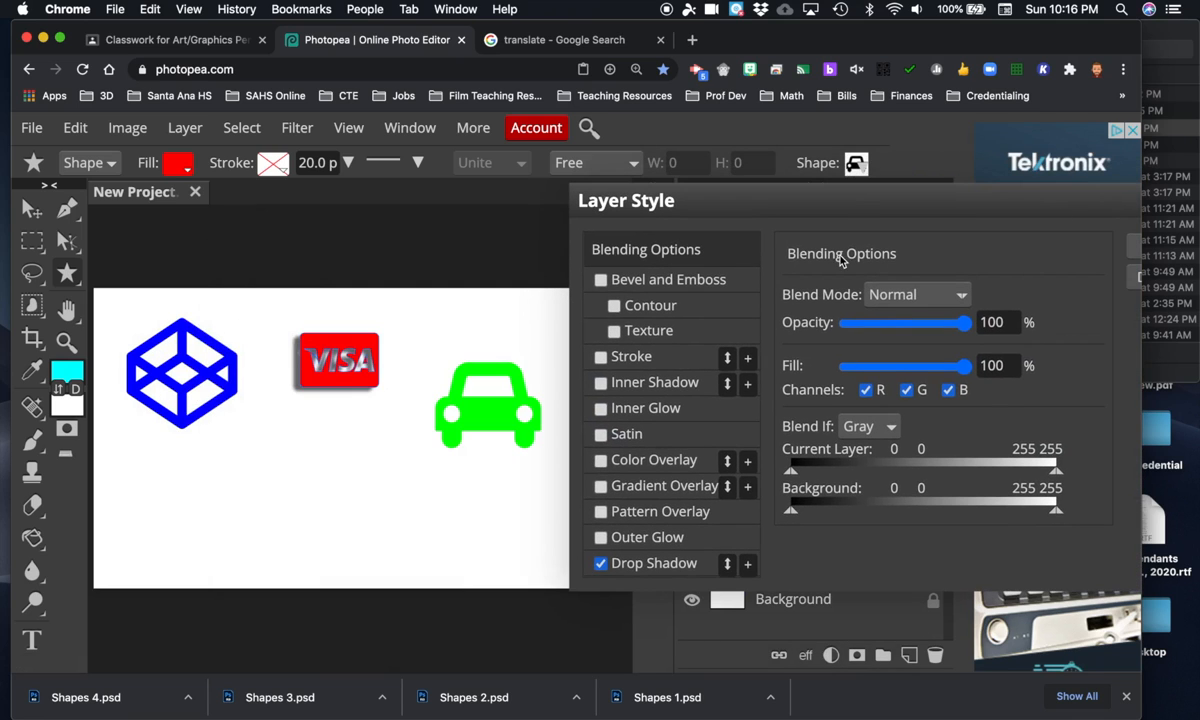
drag(793, 192, 740, 209)
drag(838, 221, 823, 216)
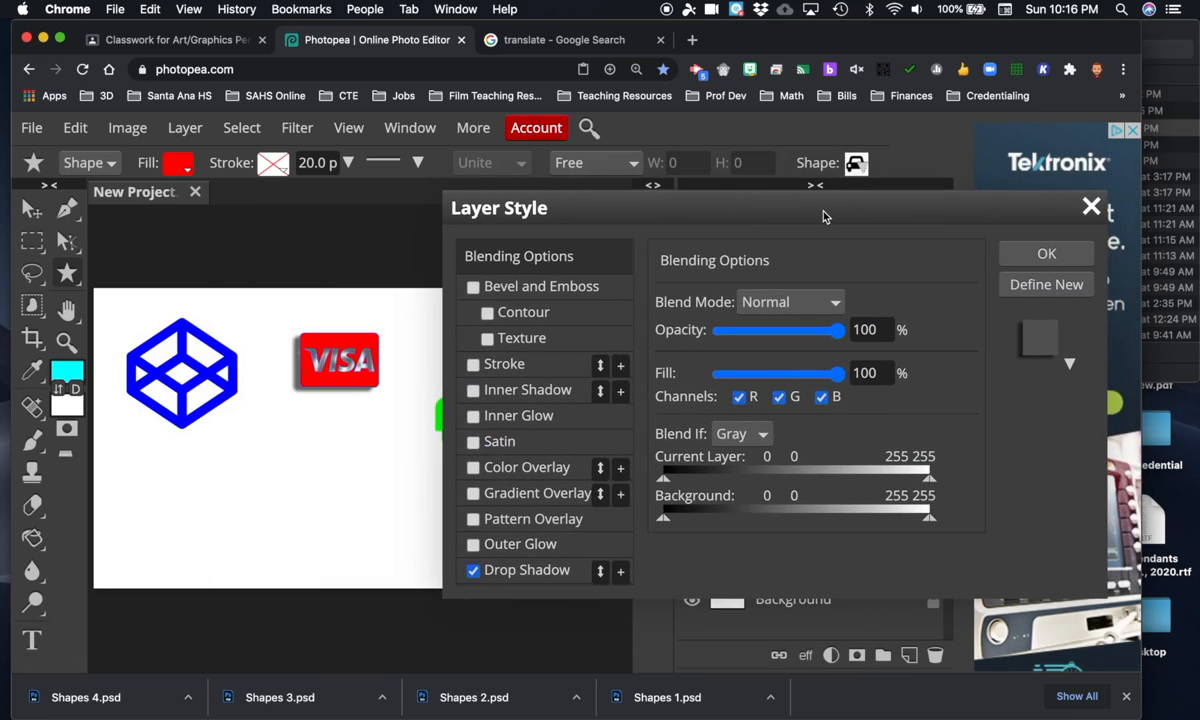
click(1091, 206)
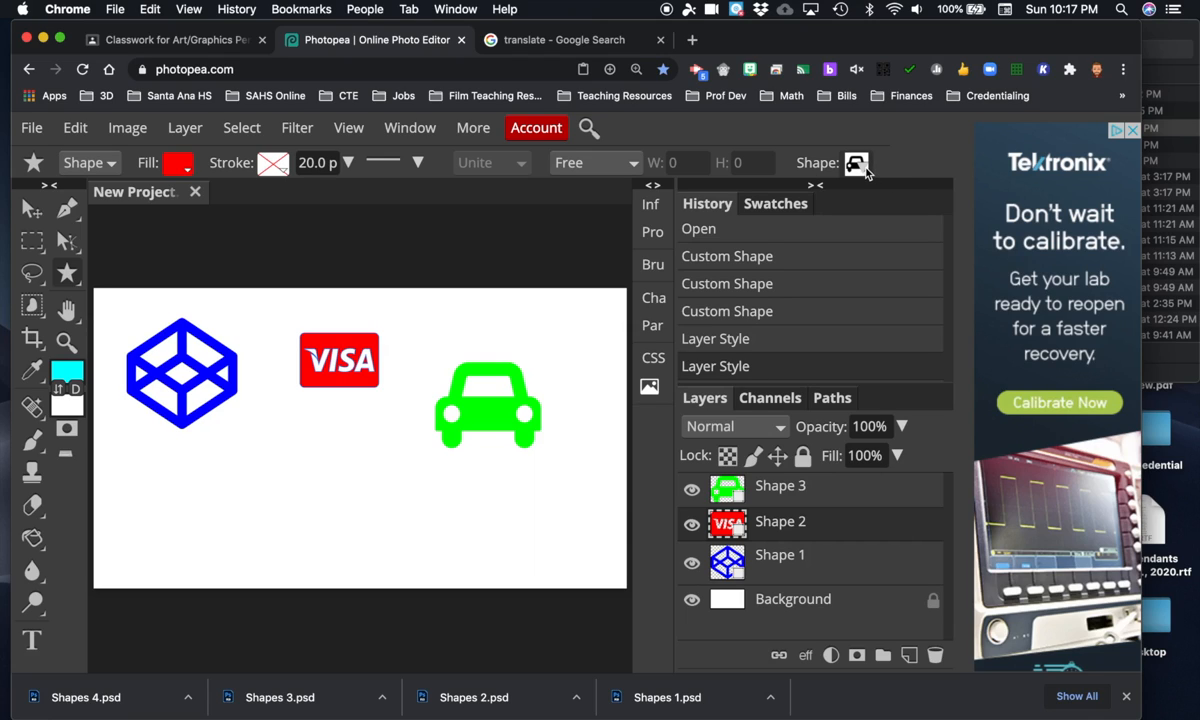
- Draw the outlined pointing hand below the cube and the circular refresh arrows below the VISA card, both with red fill
click(856, 163)
click(782, 313)
drag(198, 463, 287, 525)
click(856, 163)
click(991, 285)
drag(352, 400, 413, 472)
- Draw the curved-arrow rounded square above the car and the circled play symbol below it, both with red fill
click(856, 163)
click(1073, 285)
drag(413, 307, 474, 346)
click(856, 163)
drag(437, 507, 505, 566)
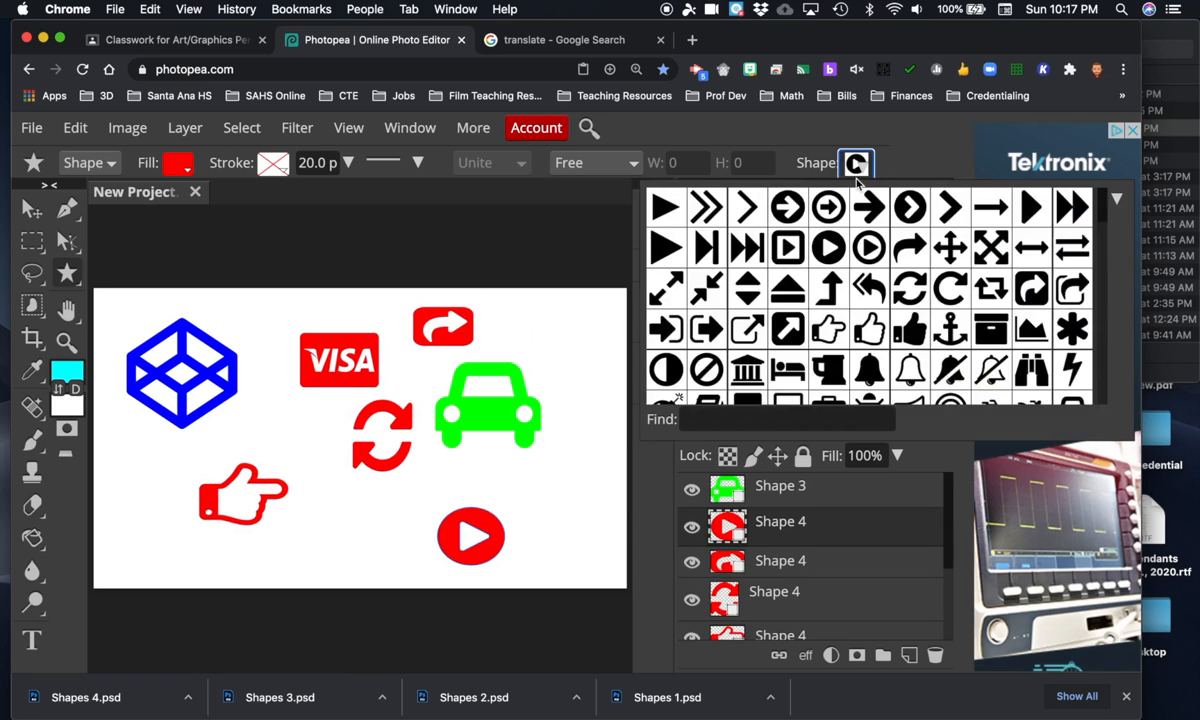
- Draw the WhatsApp logo near the canvas's lower-left corner and the interlocked gender symbols at its lower right, with red fill
drag(120, 482, 181, 538)
click(856, 163)
scroll(938, 320, down, 5)
click(1033, 311)
drag(521, 472, 587, 522)
- Draw the bed custom shape with red fill between the pointing hand and the play symbol near the canvas's bottom edge
click(856, 163)
scroll(938, 348, down, 3)
drag(296, 531, 413, 573)
- Set the bed's fill to yellow and give the interlocked gender symbols the gold pattern fill
click(178, 164)
click(291, 280)
click(780, 555)
click(178, 164)
click(341, 205)
- Set the WhatsApp logo's fill to magenta and the play symbol's fill to cyan
click(780, 588)
click(178, 164)
click(272, 280)
scroll(820, 544, down, 3)
click(820, 544)
click(178, 164)
click(249, 280)
- Set the circular refresh arrows' fill to black and the pointing hand's fill to gray
scroll(782, 500, down, 3)
click(780, 505)
click(178, 164)
click(314, 281)
click(820, 548)
click(175, 166)
click(333, 280)
- Set the curved-arrow shape's fill to a custom dark brown
scroll(745, 503, up, 2)
click(745, 508)
click(176, 164)
click(194, 250)
click(451, 556)
drag(418, 447, 461, 495)
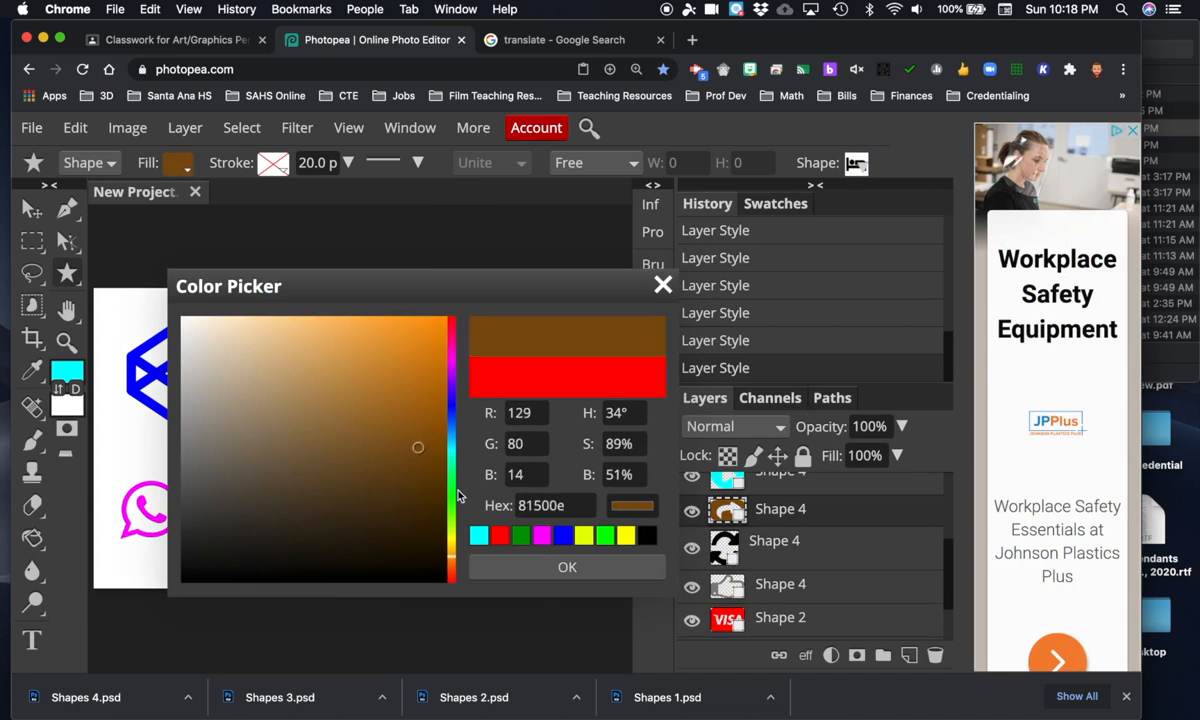
click(567, 567)
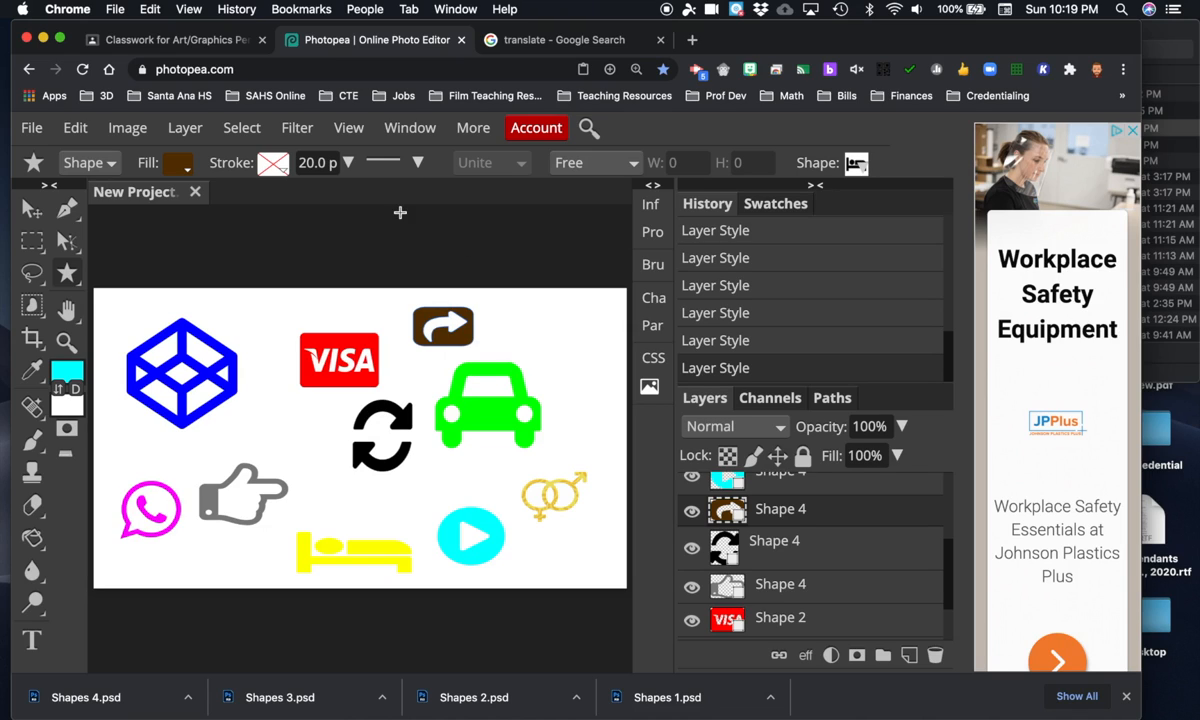
- Rename the project as Shapes 5 and save it as a PSD file
double_click(157, 199)
text(Shapes 5)
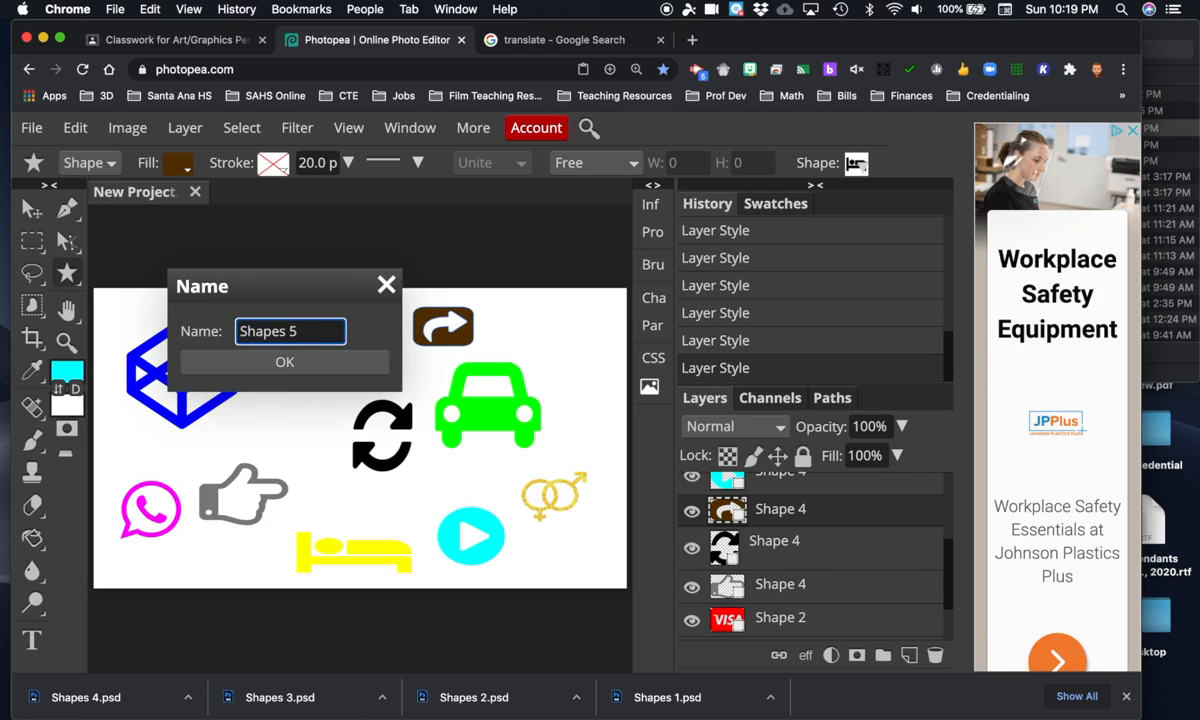
click(299, 364)
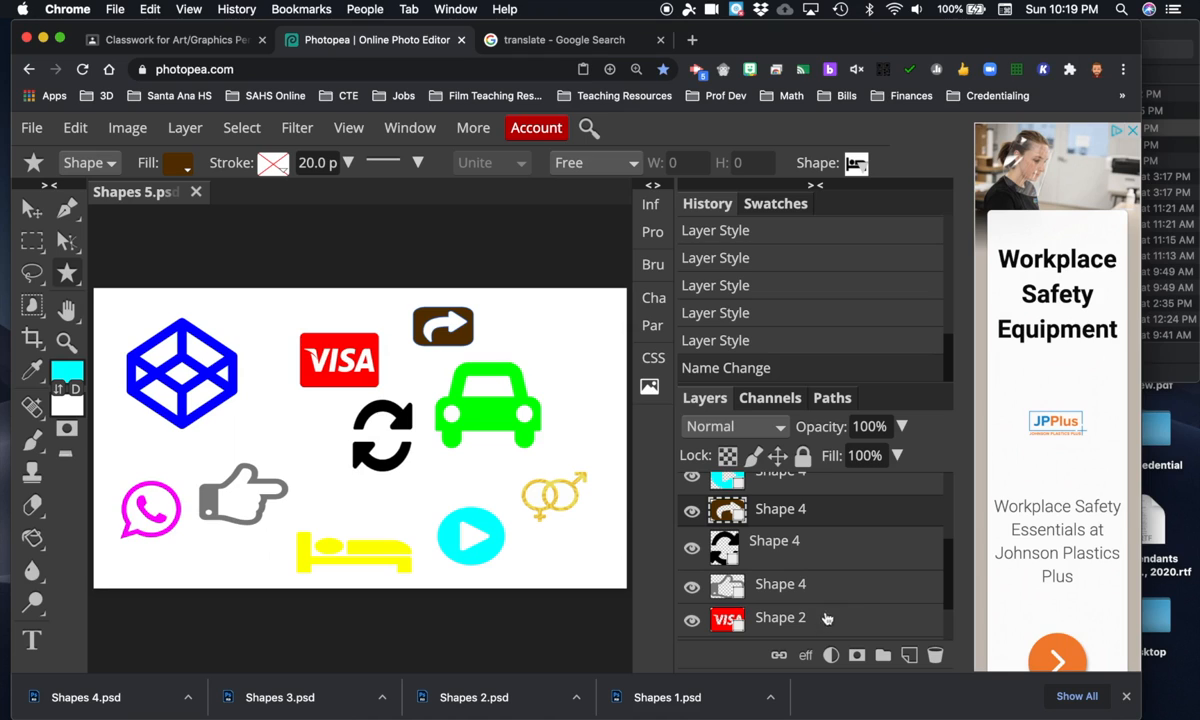
click(30, 134)
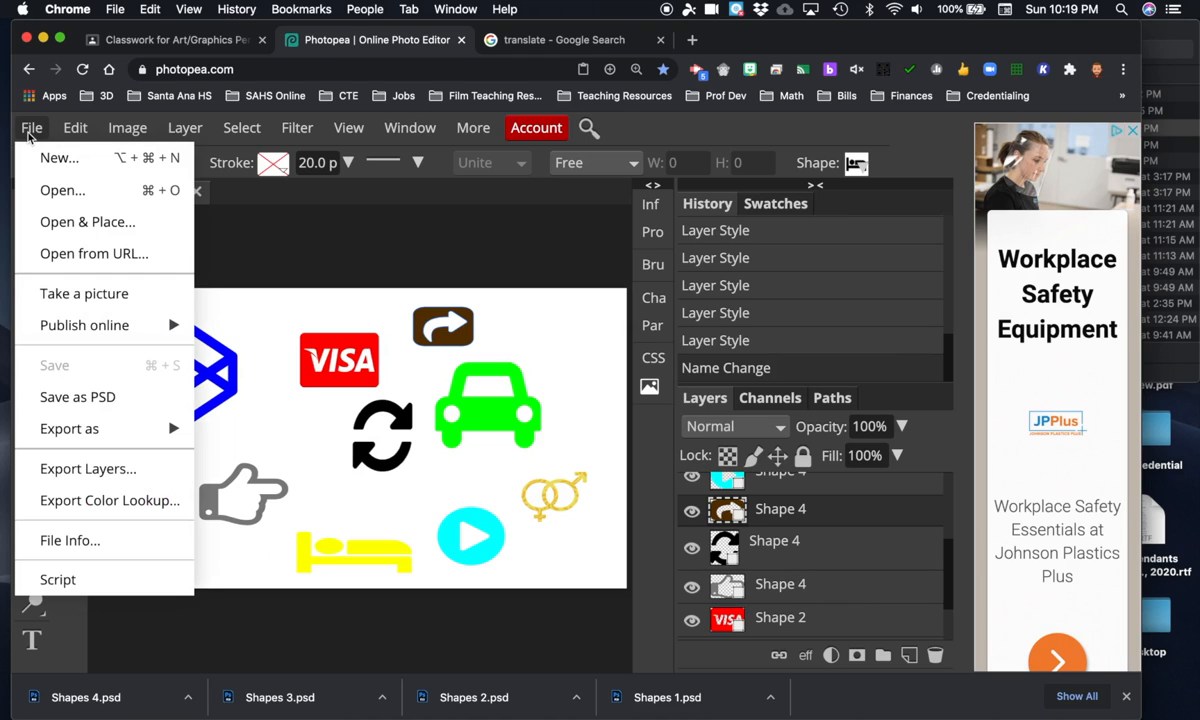
click(90, 398)
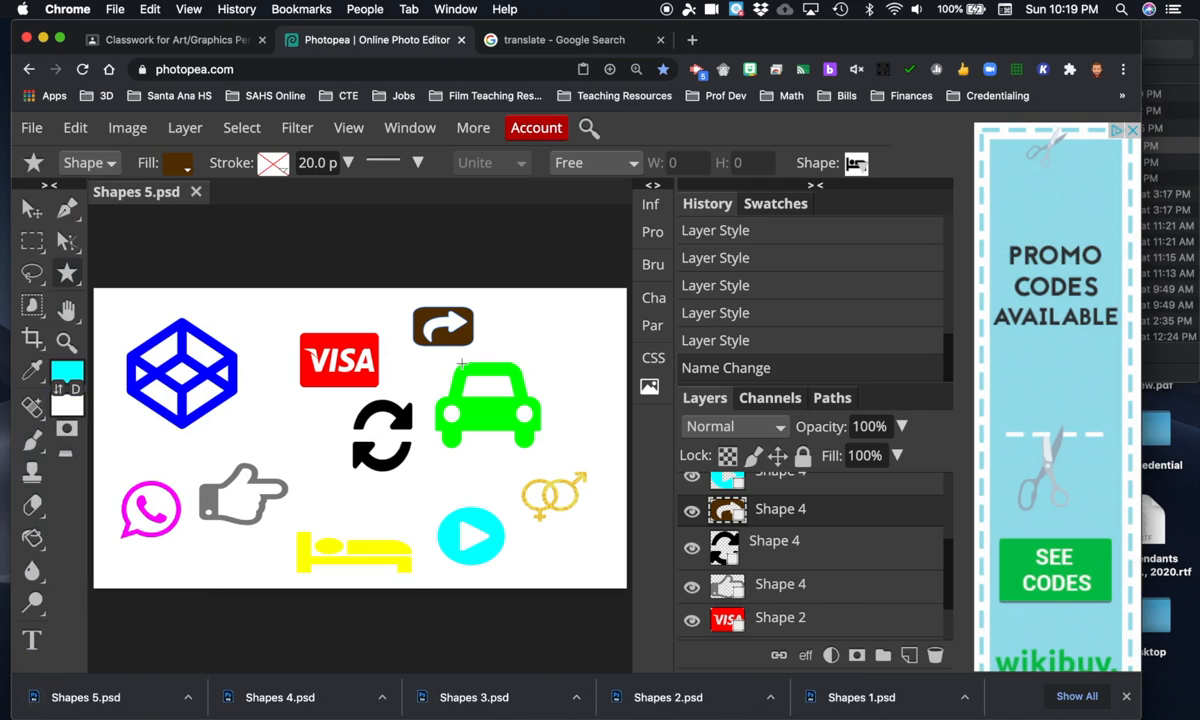